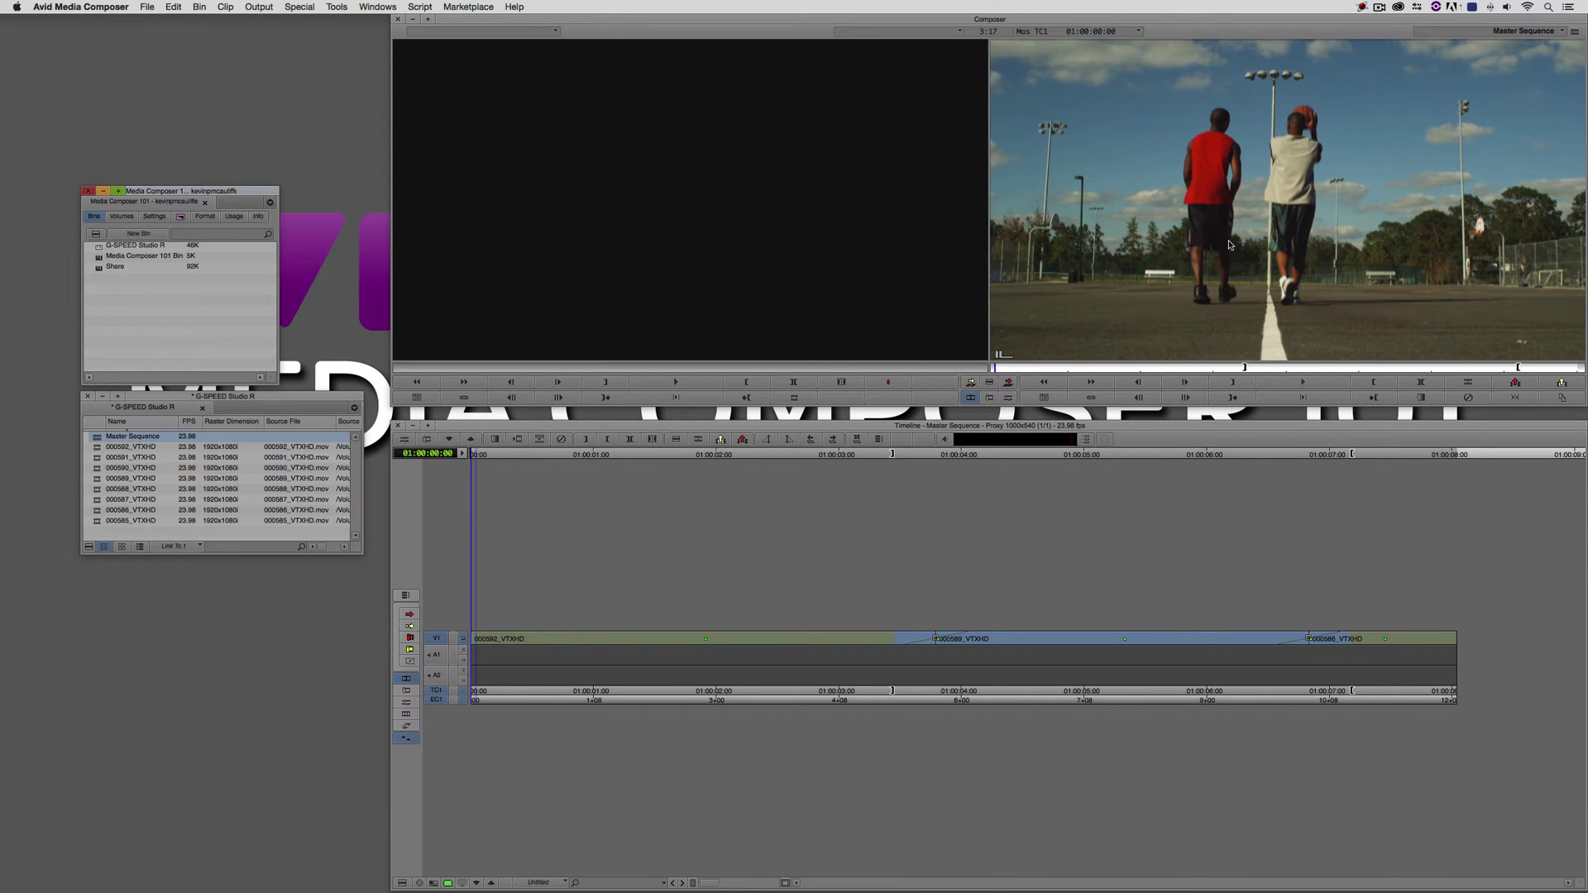
Scrub and play the Master Sequence through to the end, then return to its start.
left_click_drag(499, 630, 645, 622)
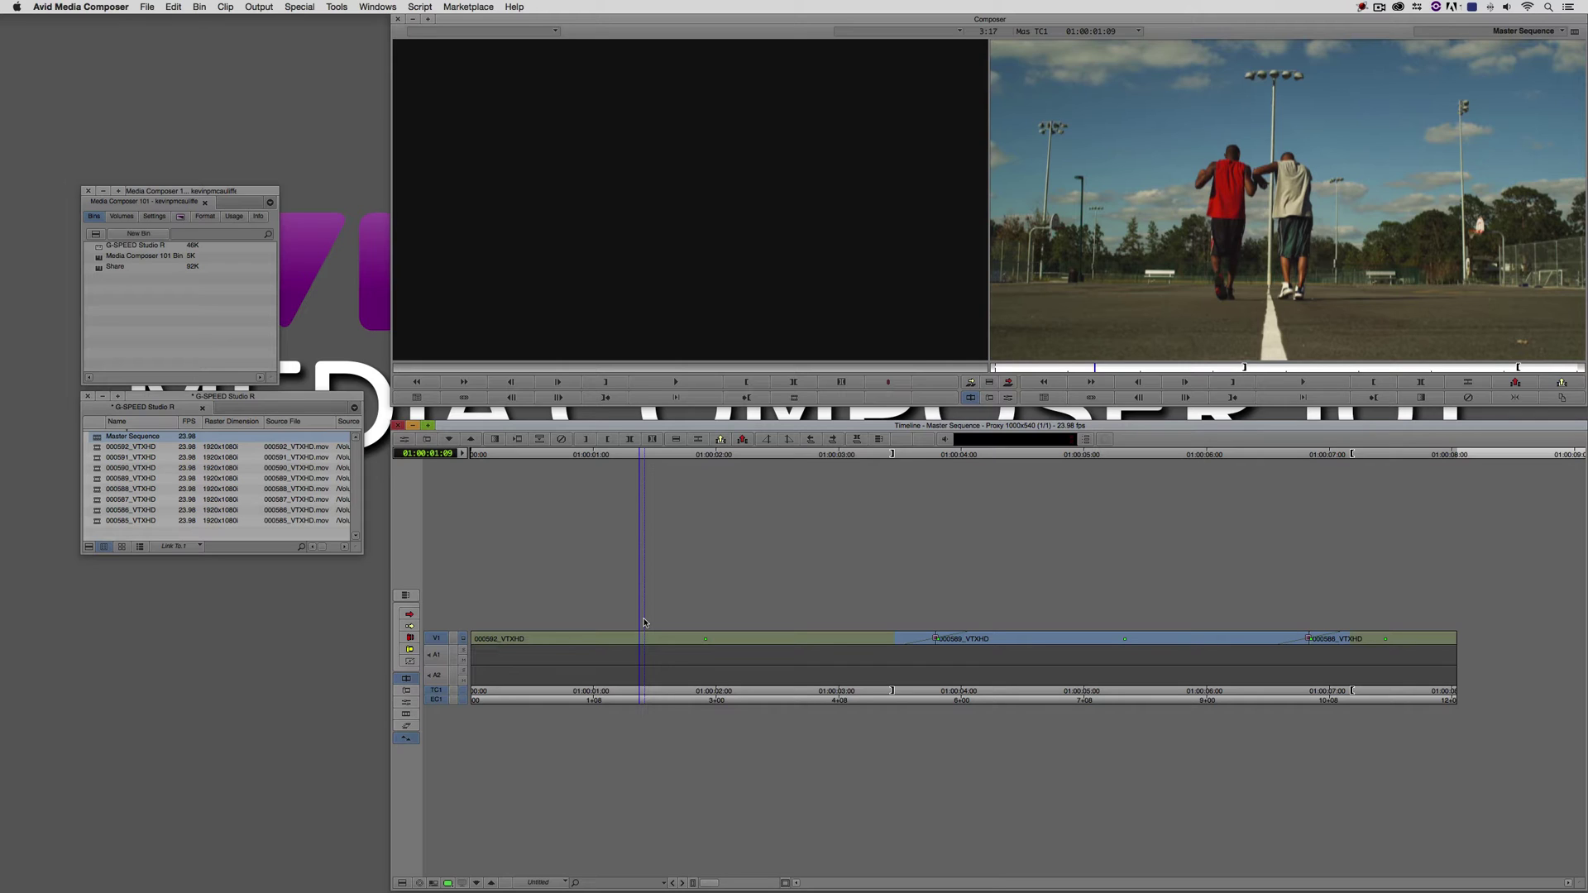
key("space")
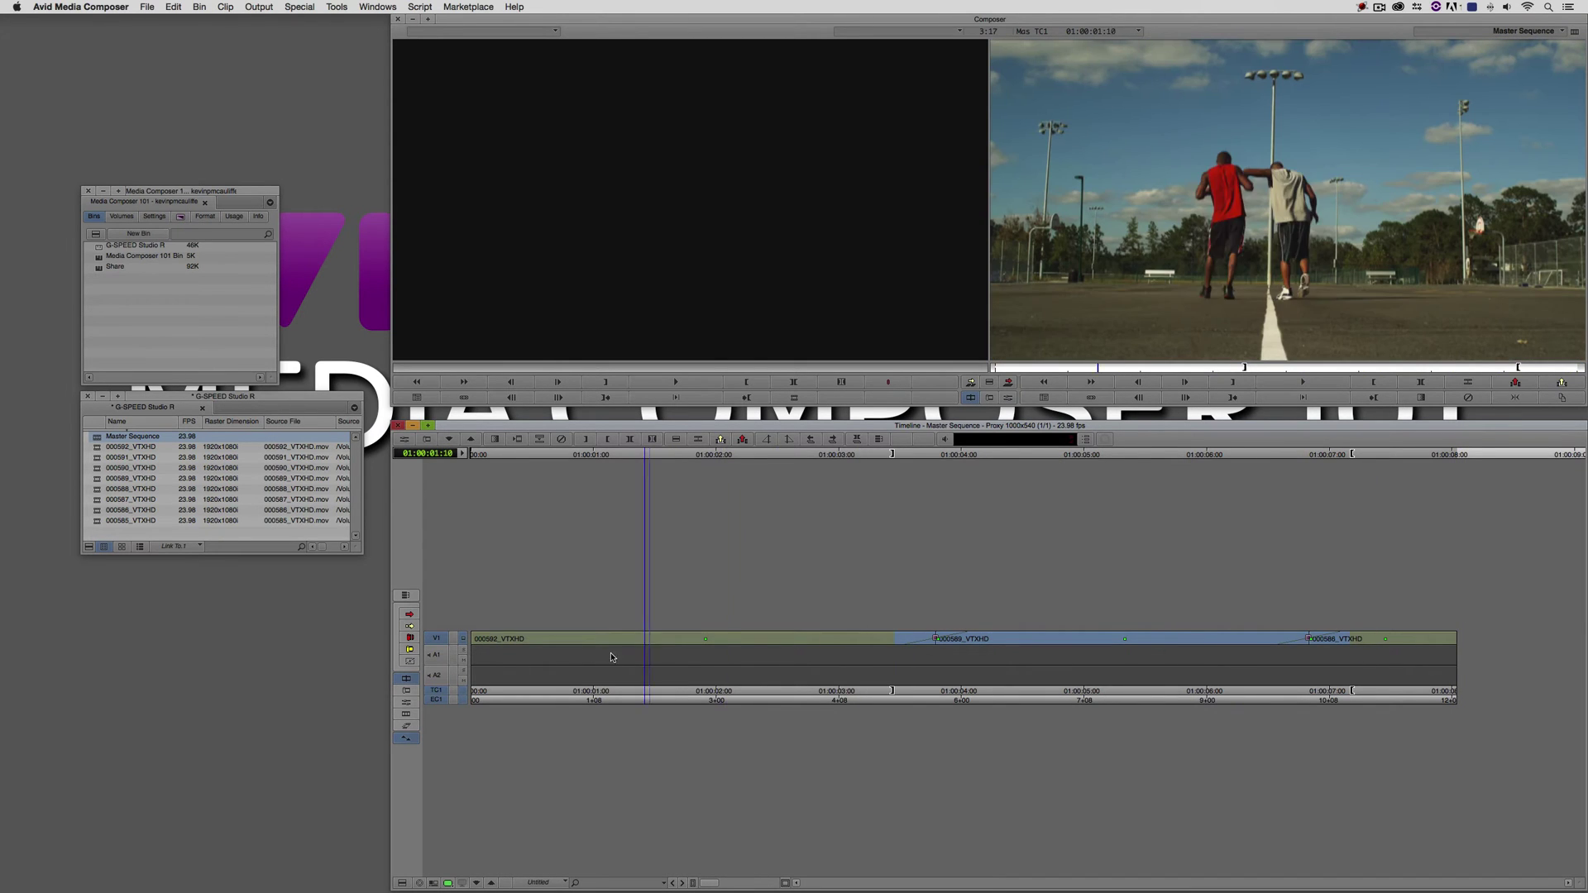
key("Home")
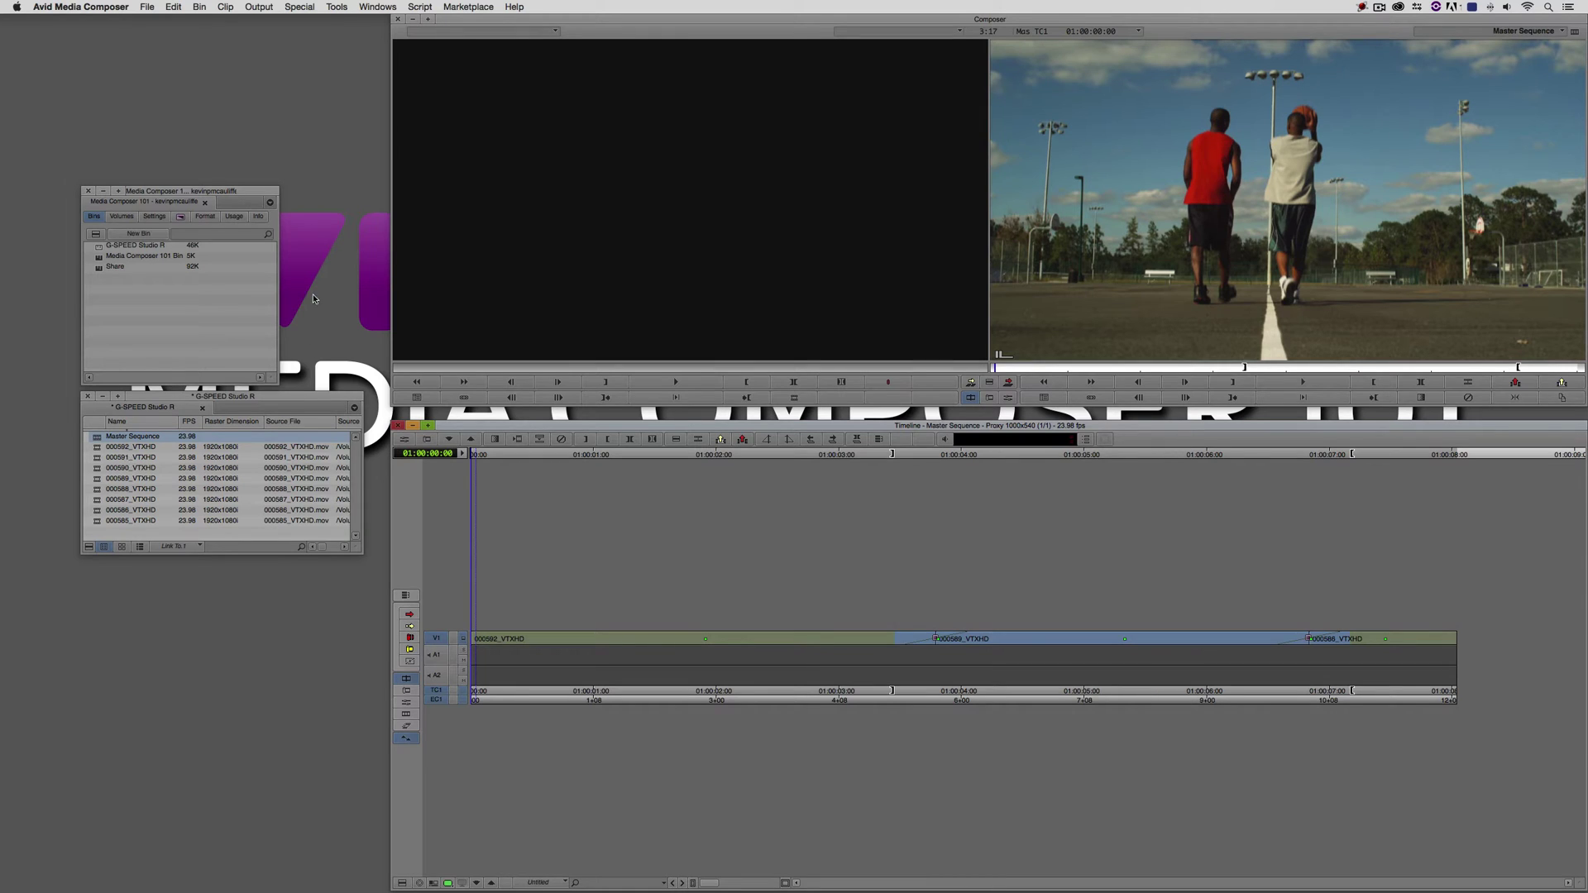
Show the current project's media files on G-SPEED Studio R in the Media Tool.
left_click(347, 7)
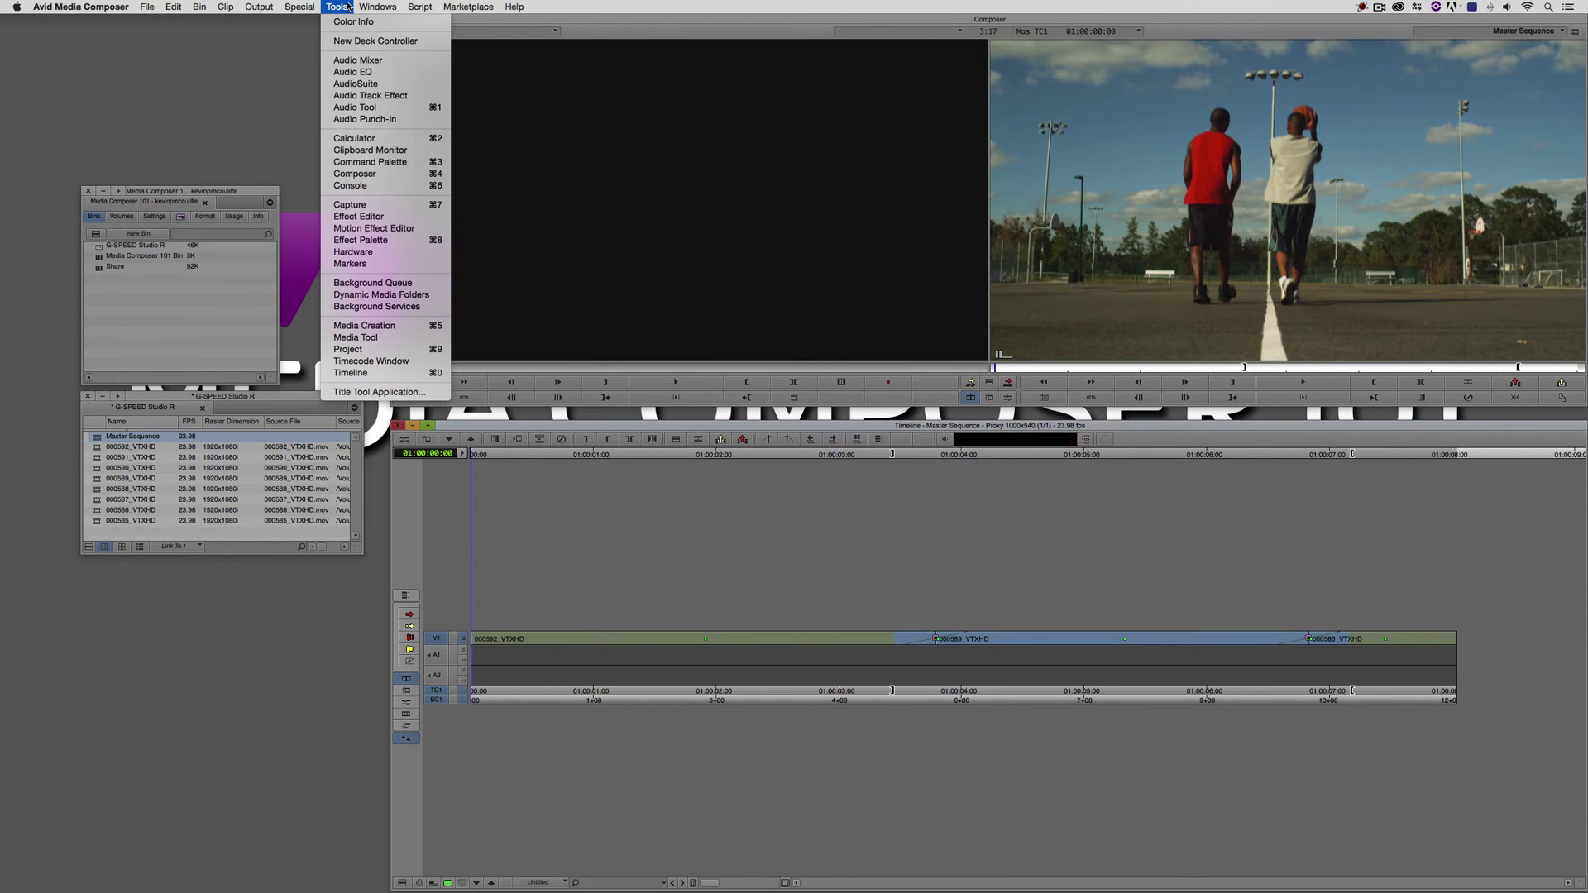
left_click(362, 338)
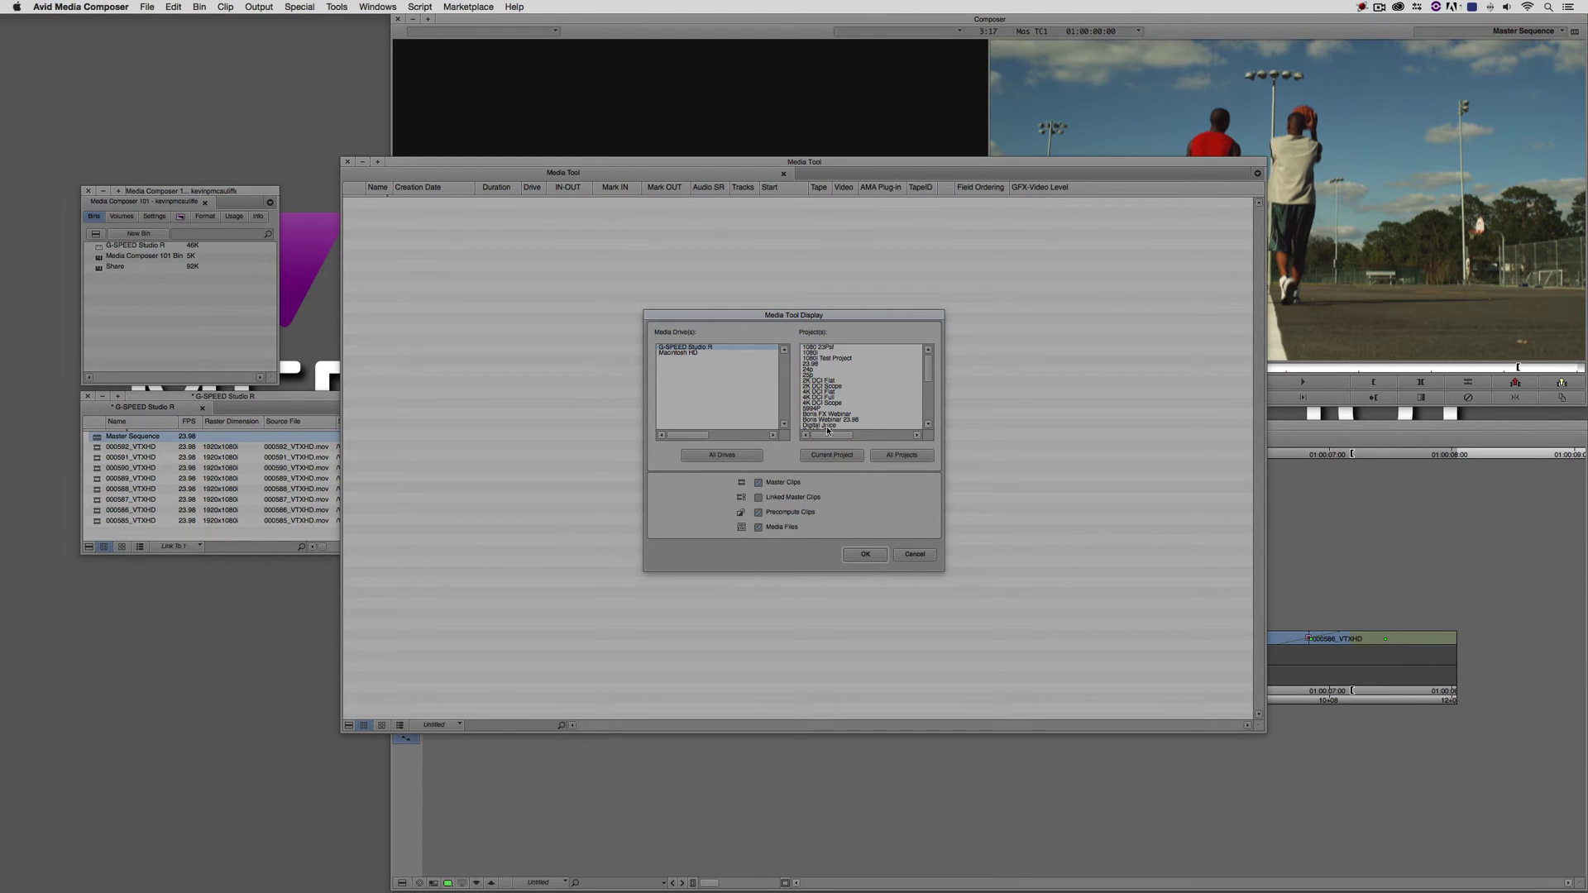
left_click(834, 454)
left_click_drag(928, 369, 930, 394)
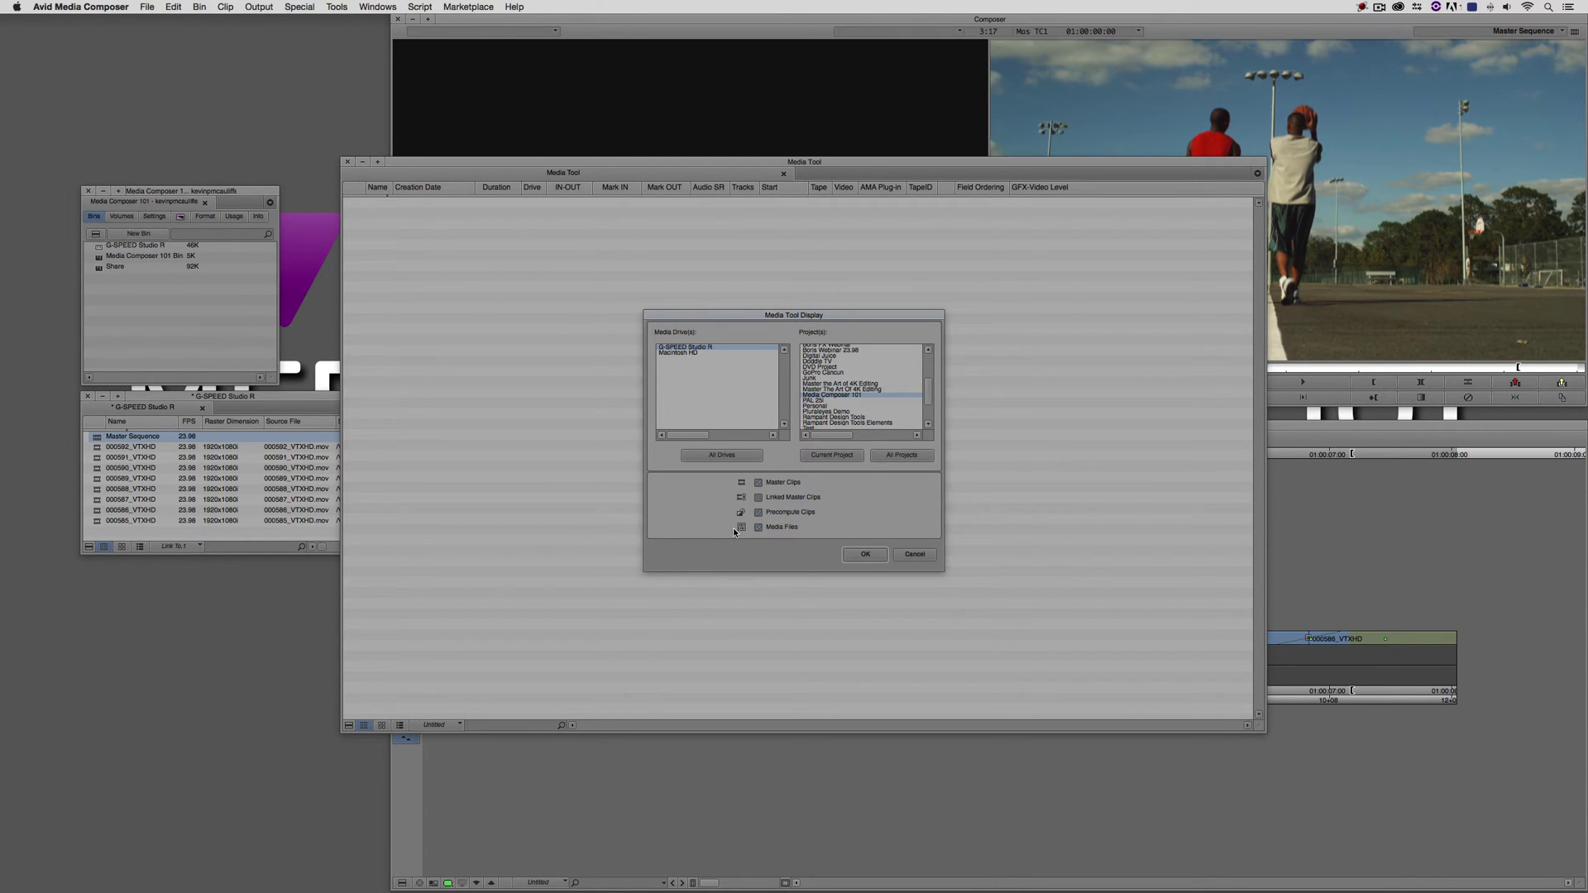
left_click(866, 556)
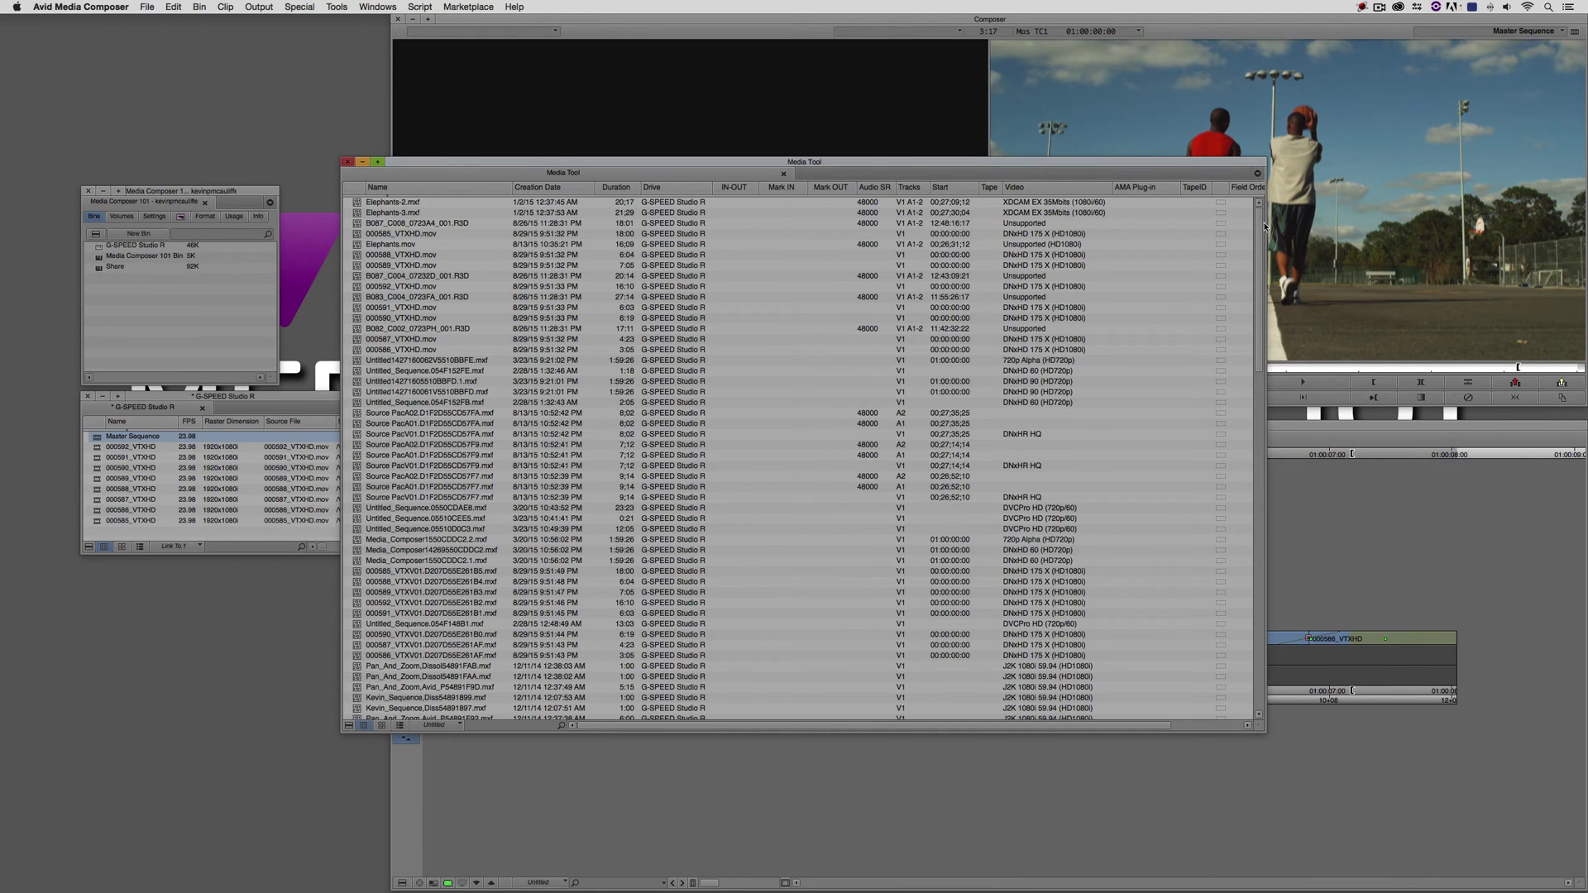
Load Elephants-3.new.01 and Elephants-2.new.01 into the Source monitor and play through them.
left_click_drag(1259, 225, 1242, 180)
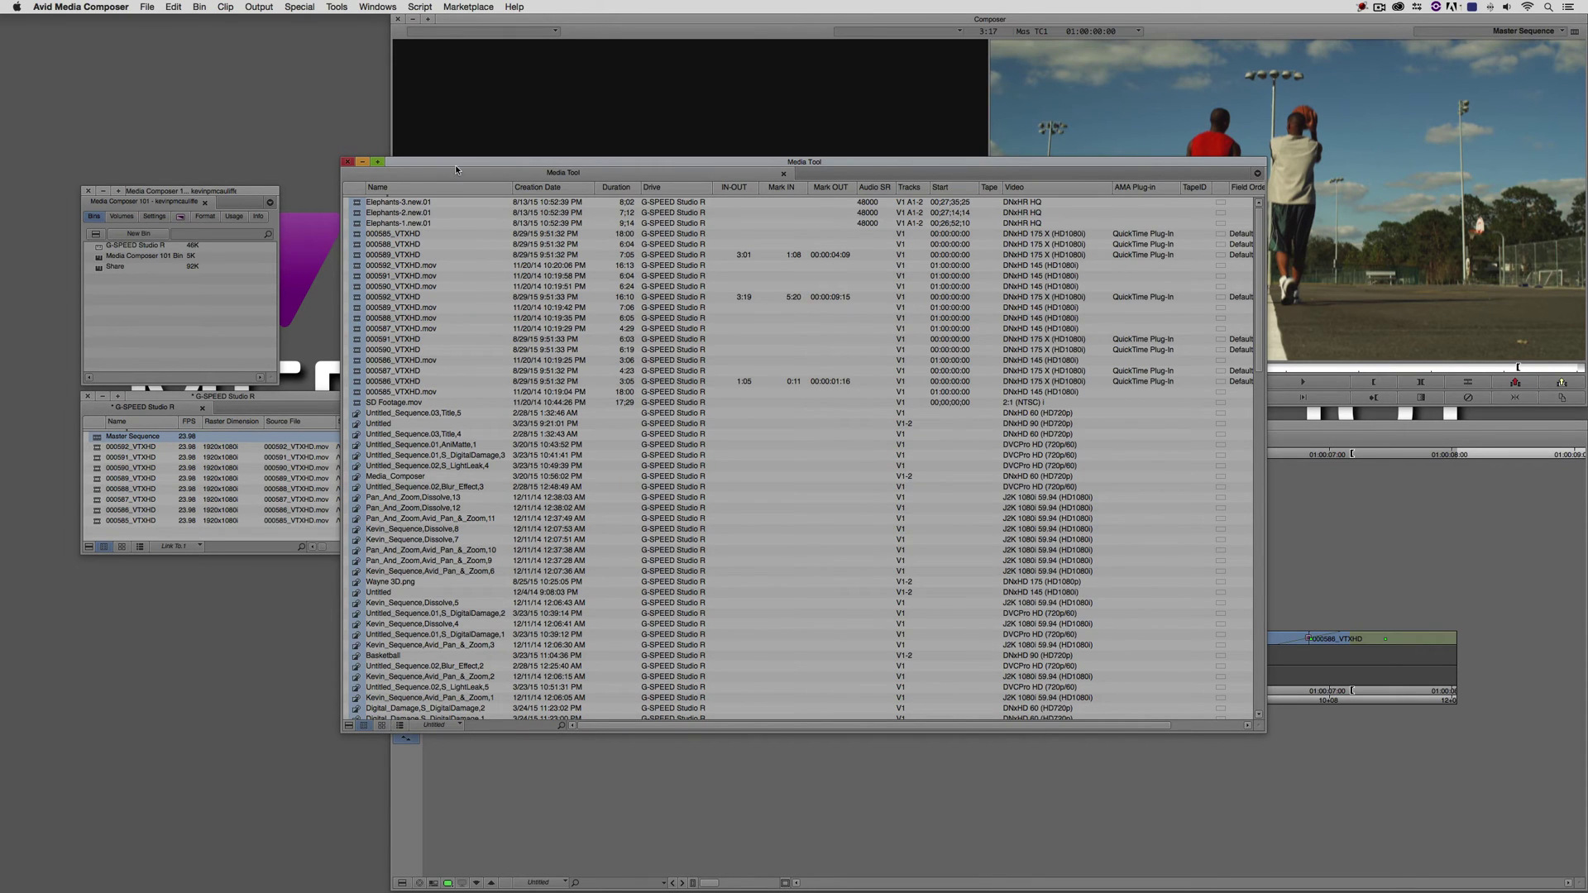
left_click_drag(457, 162, 524, 391)
left_click_drag(426, 436, 506, 364)
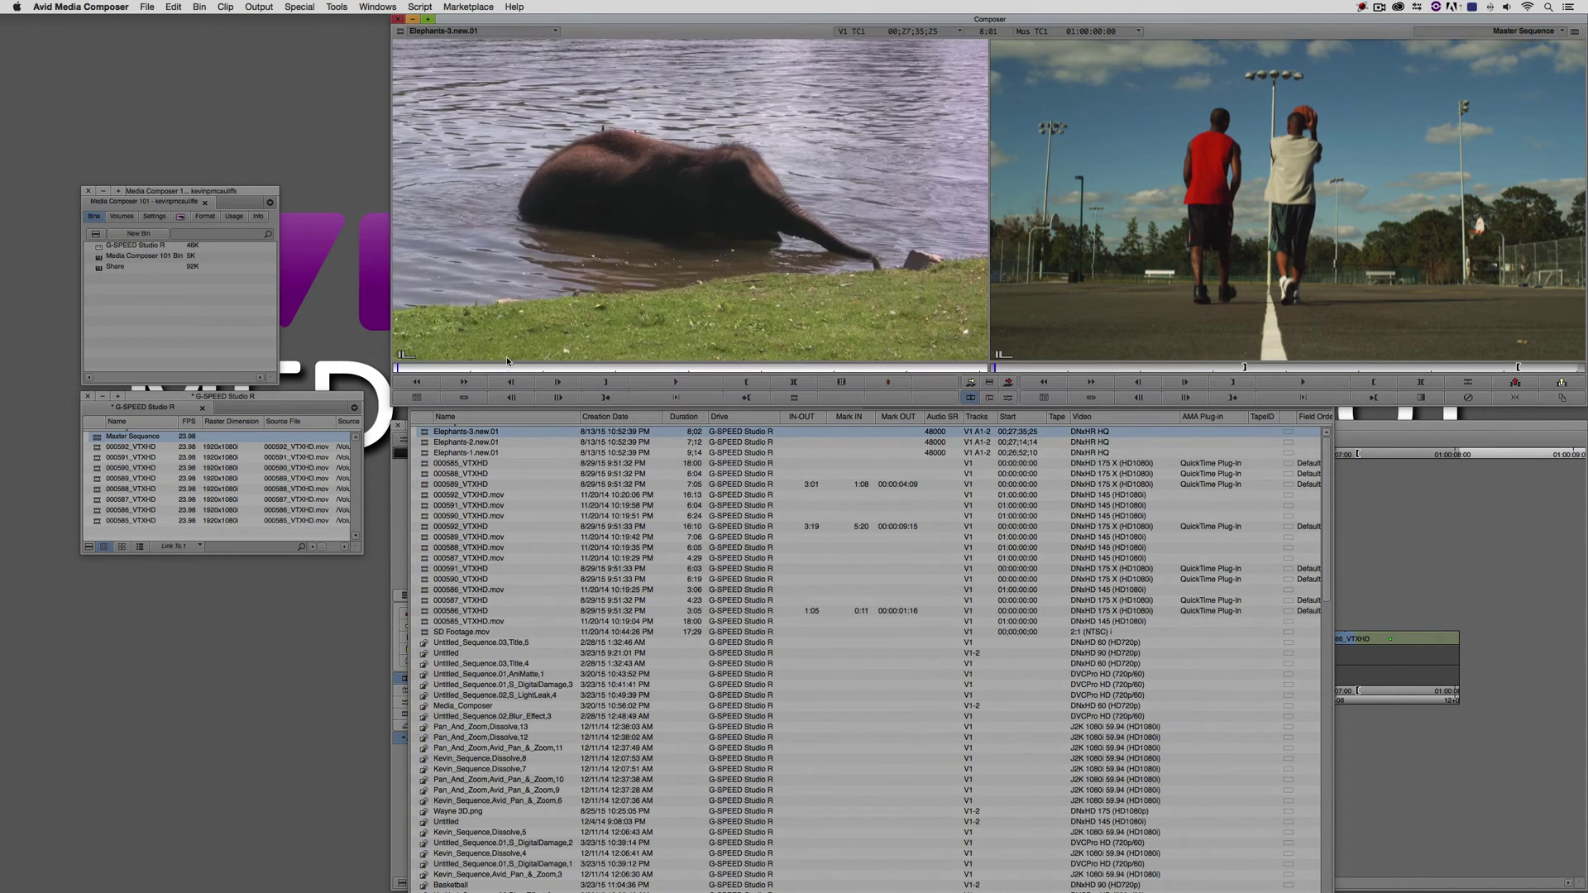
key("l")
key("l")
key("l")
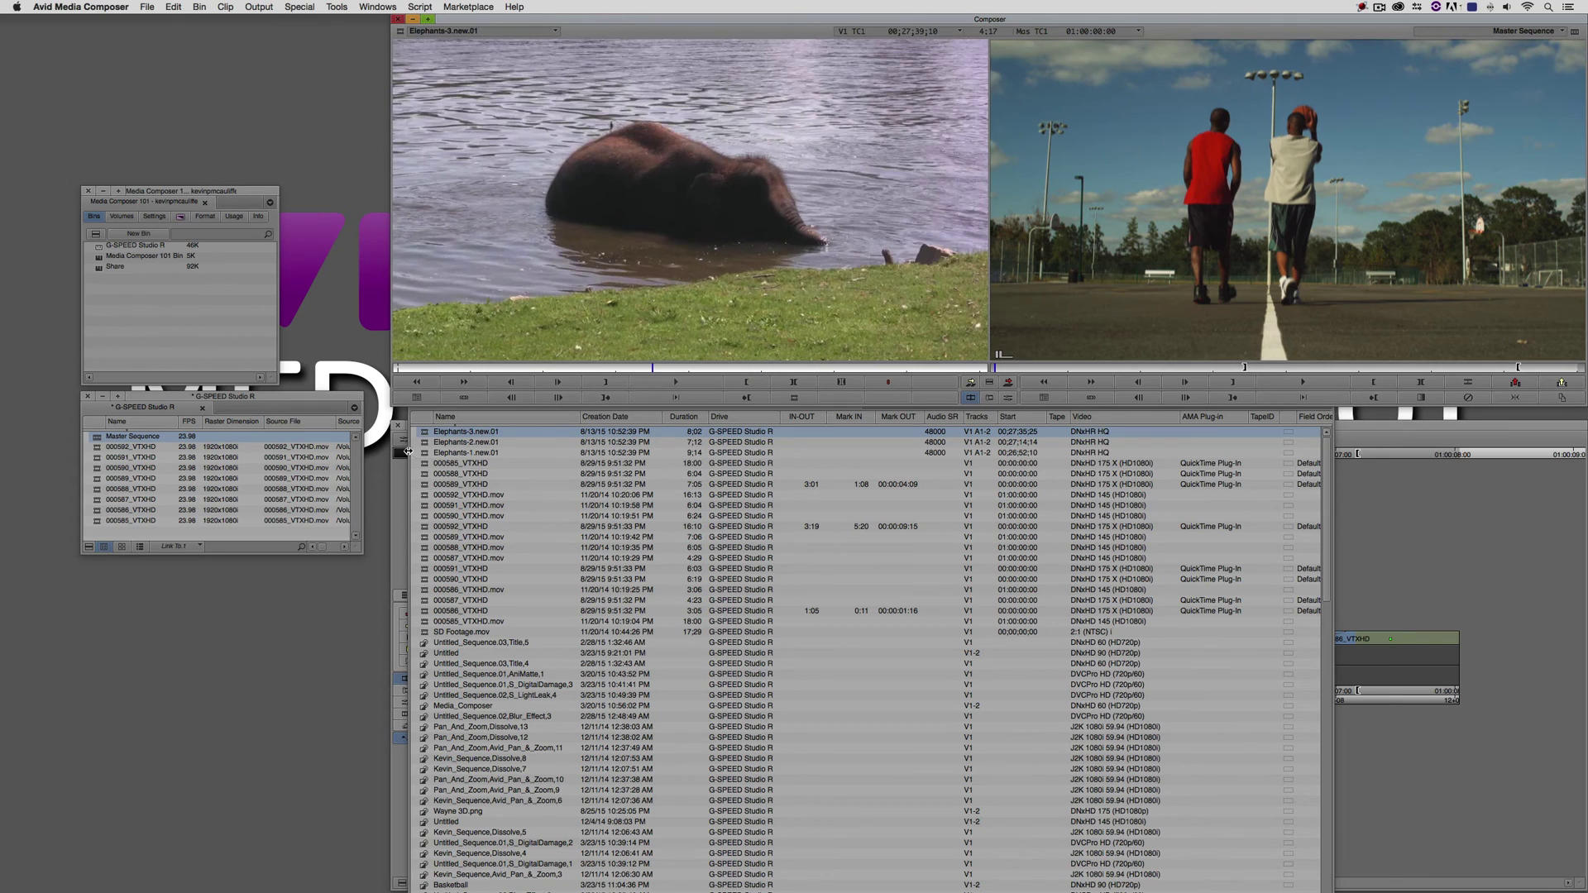
left_click_drag(438, 442, 512, 368)
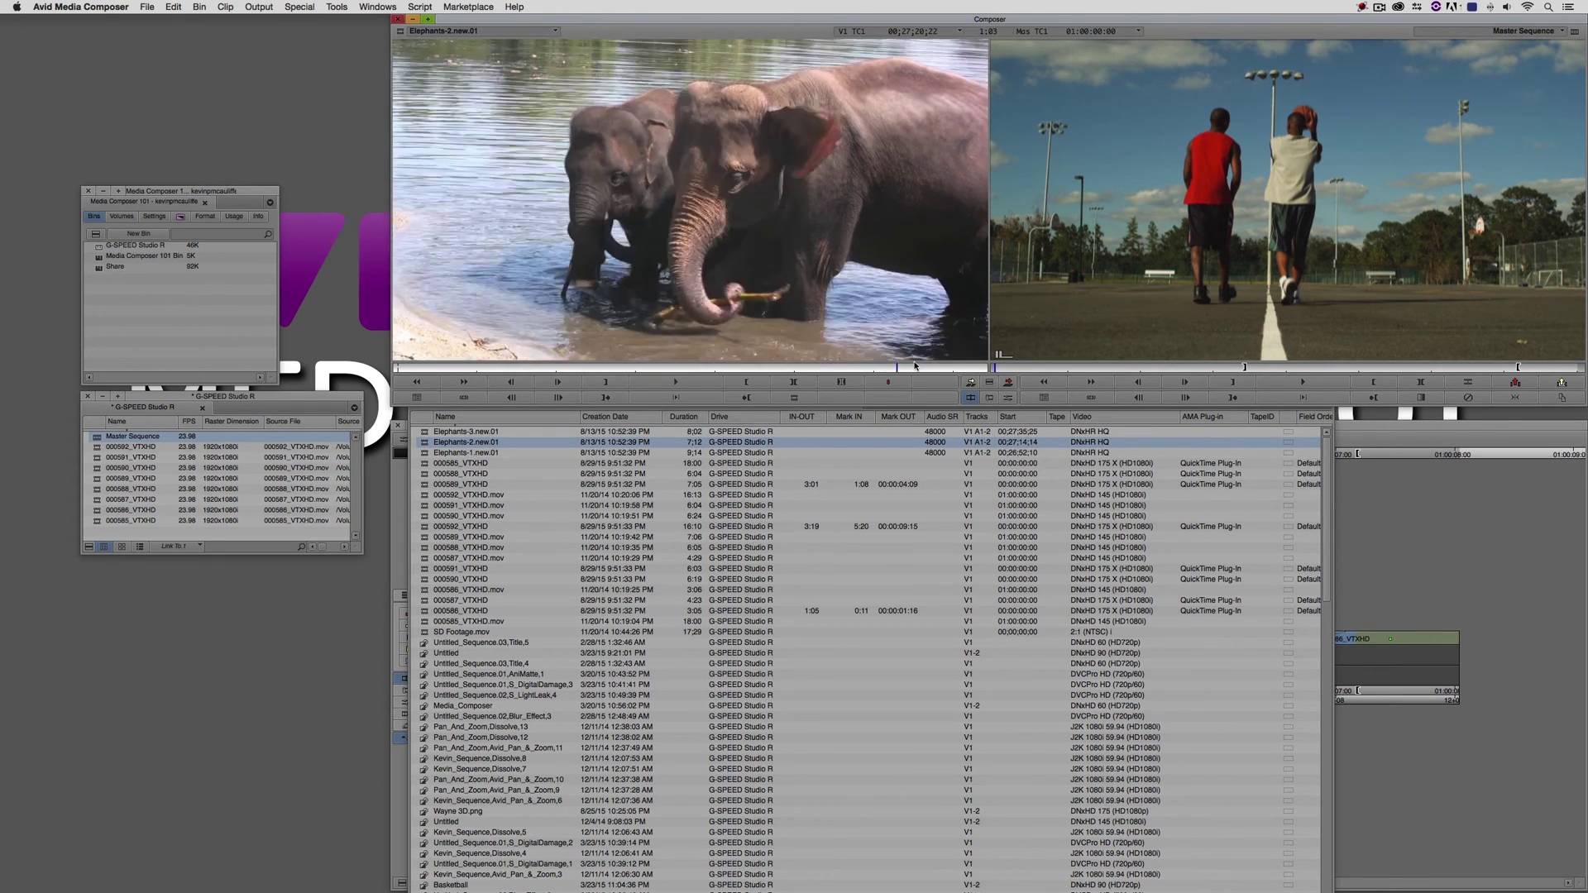
left_click_drag(922, 366, 731, 369)
key("super+a")
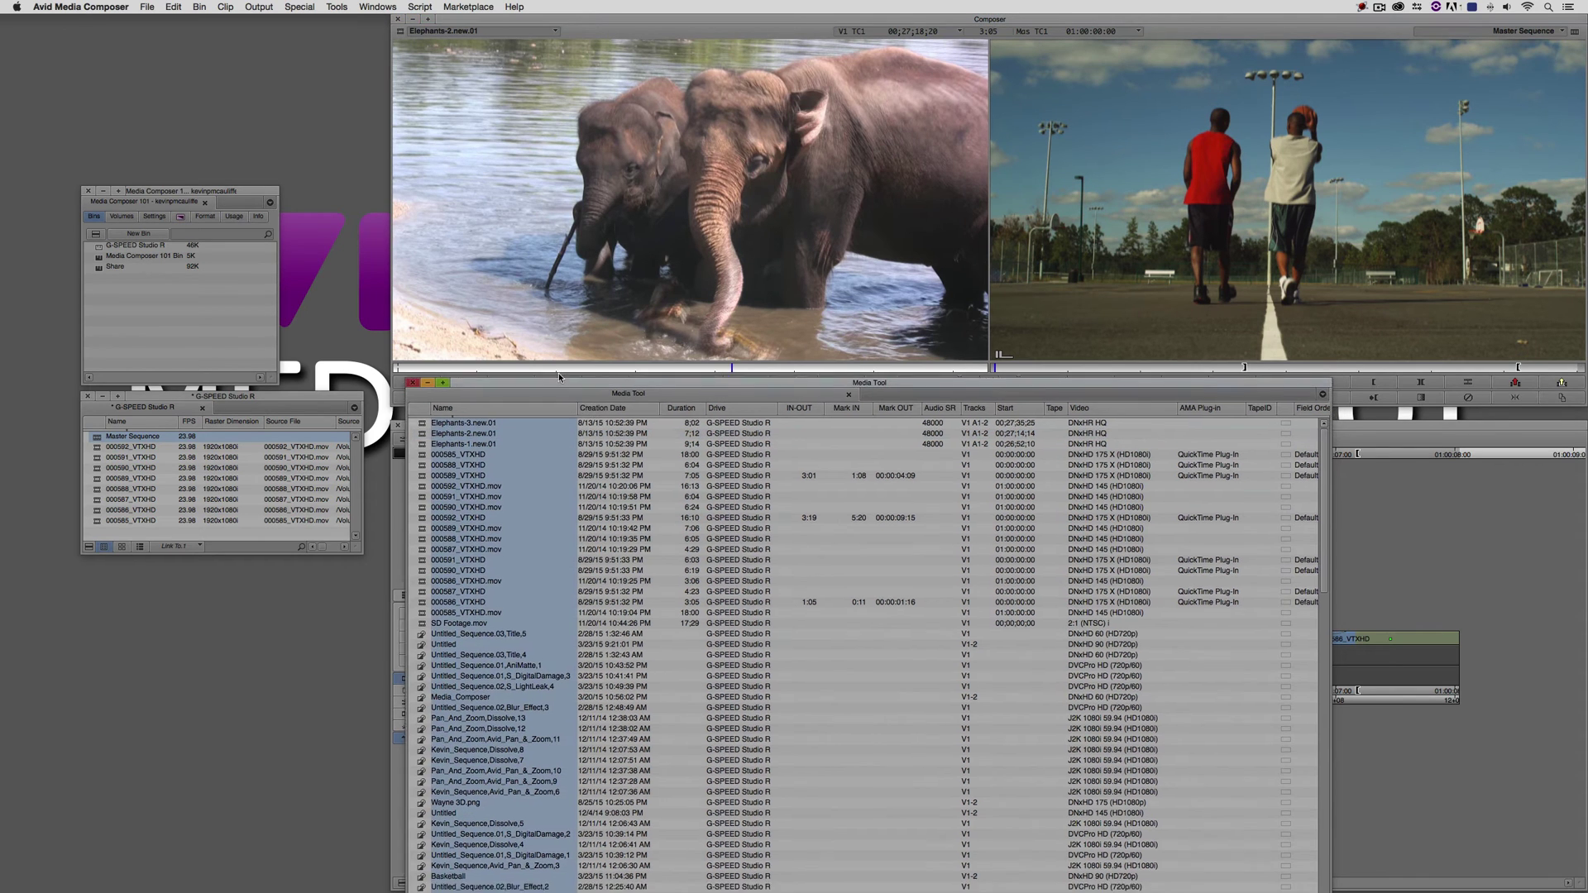
Raise the media listing window, clear its selection and activate the G-SPEED Studio R bin.
left_click_drag(556, 370, 555, 295)
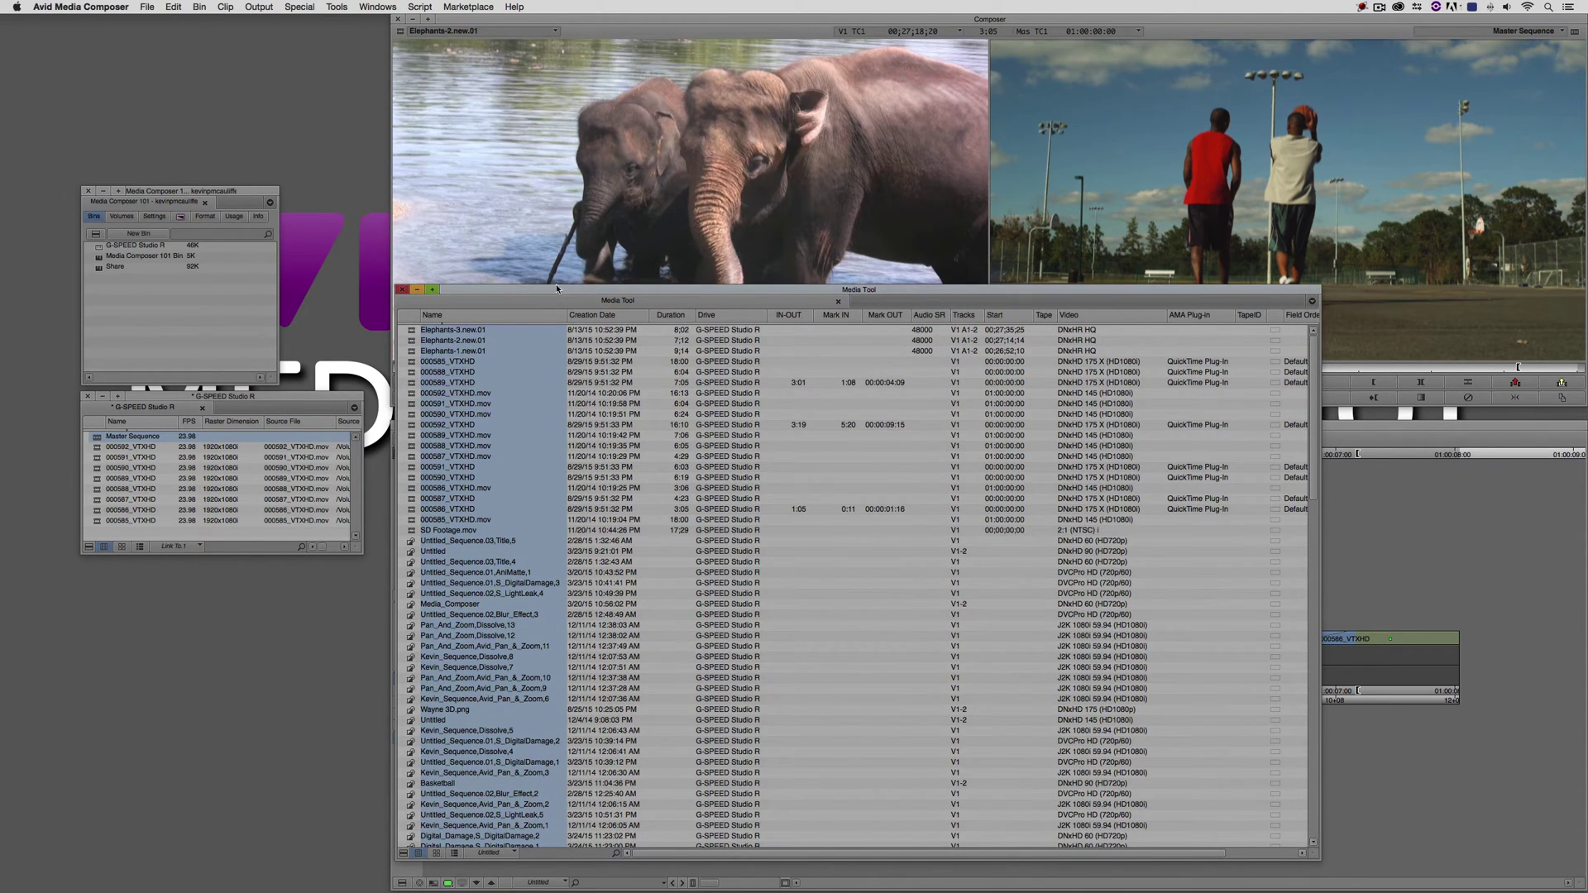
left_click_drag(555, 295, 558, 278)
left_click(408, 341)
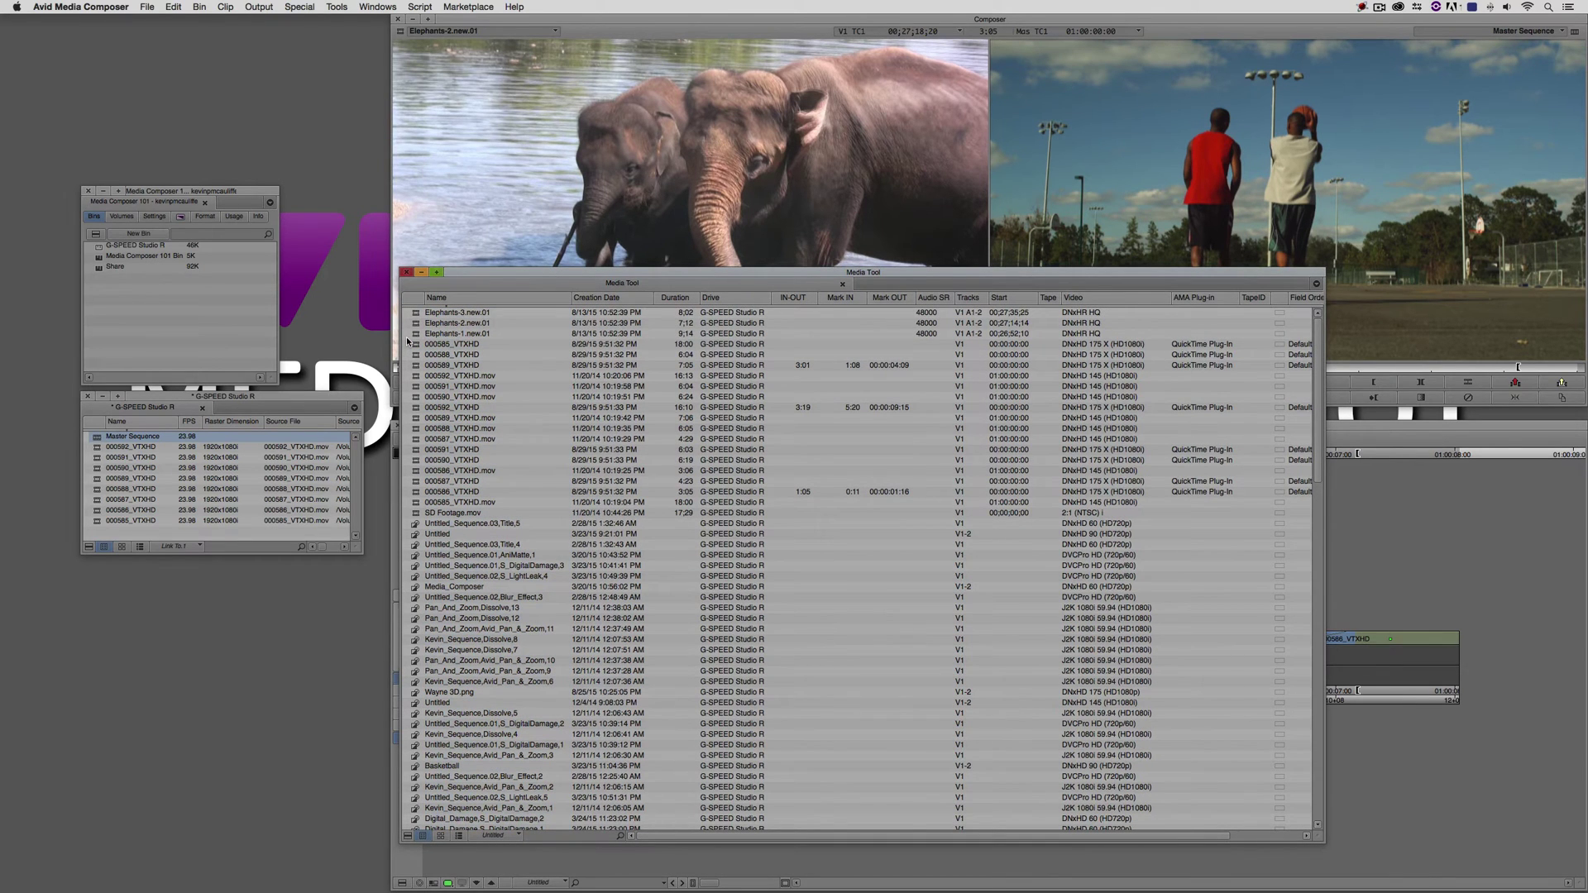
left_click(91, 439)
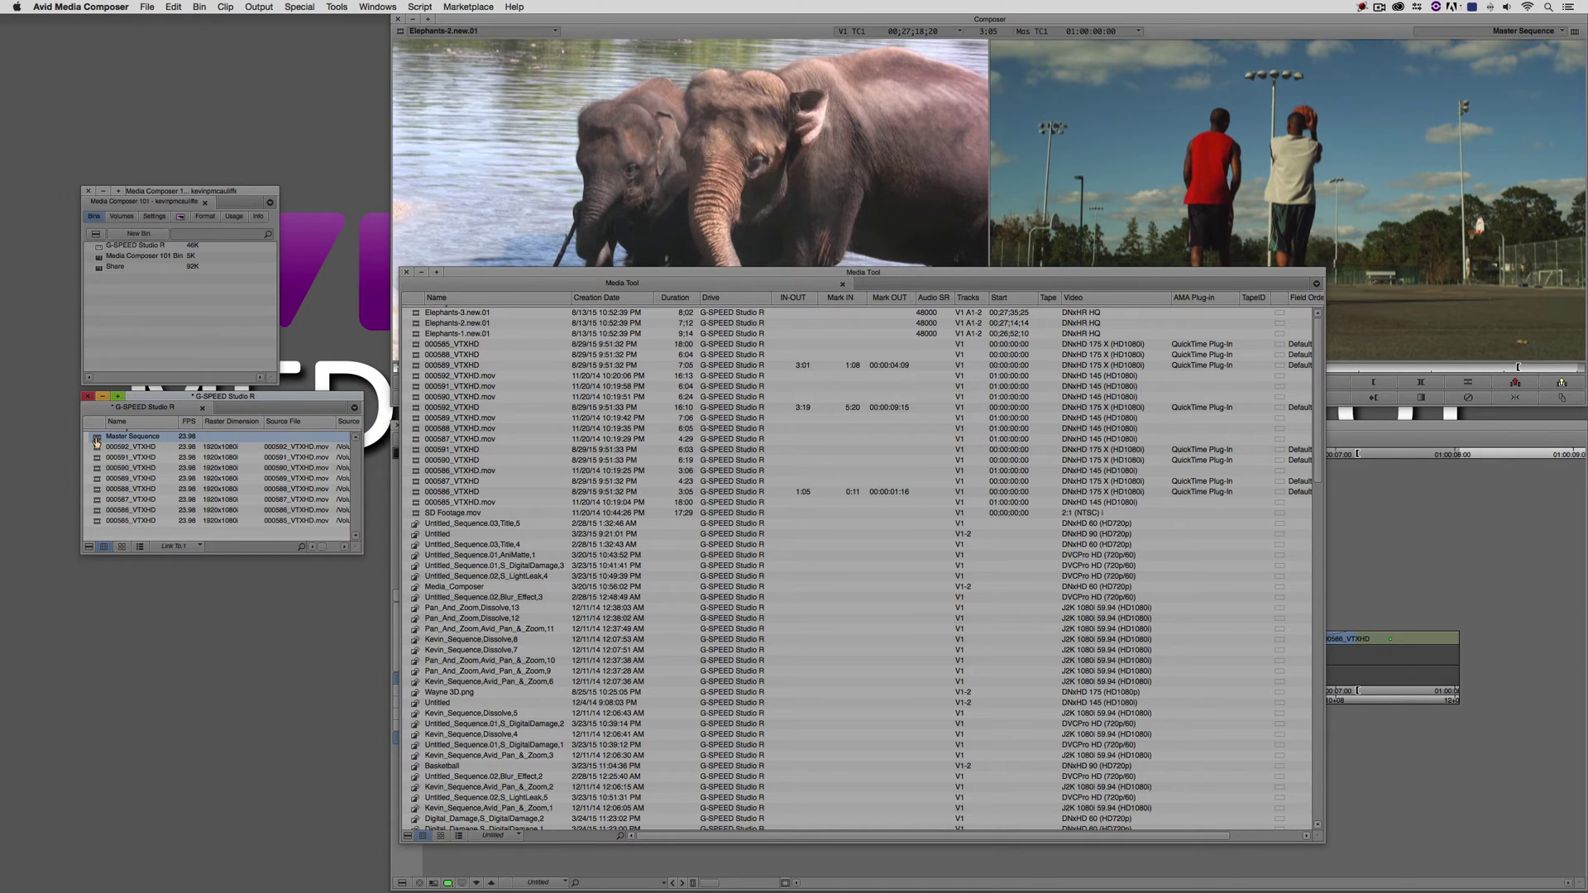
left_click(199, 7)
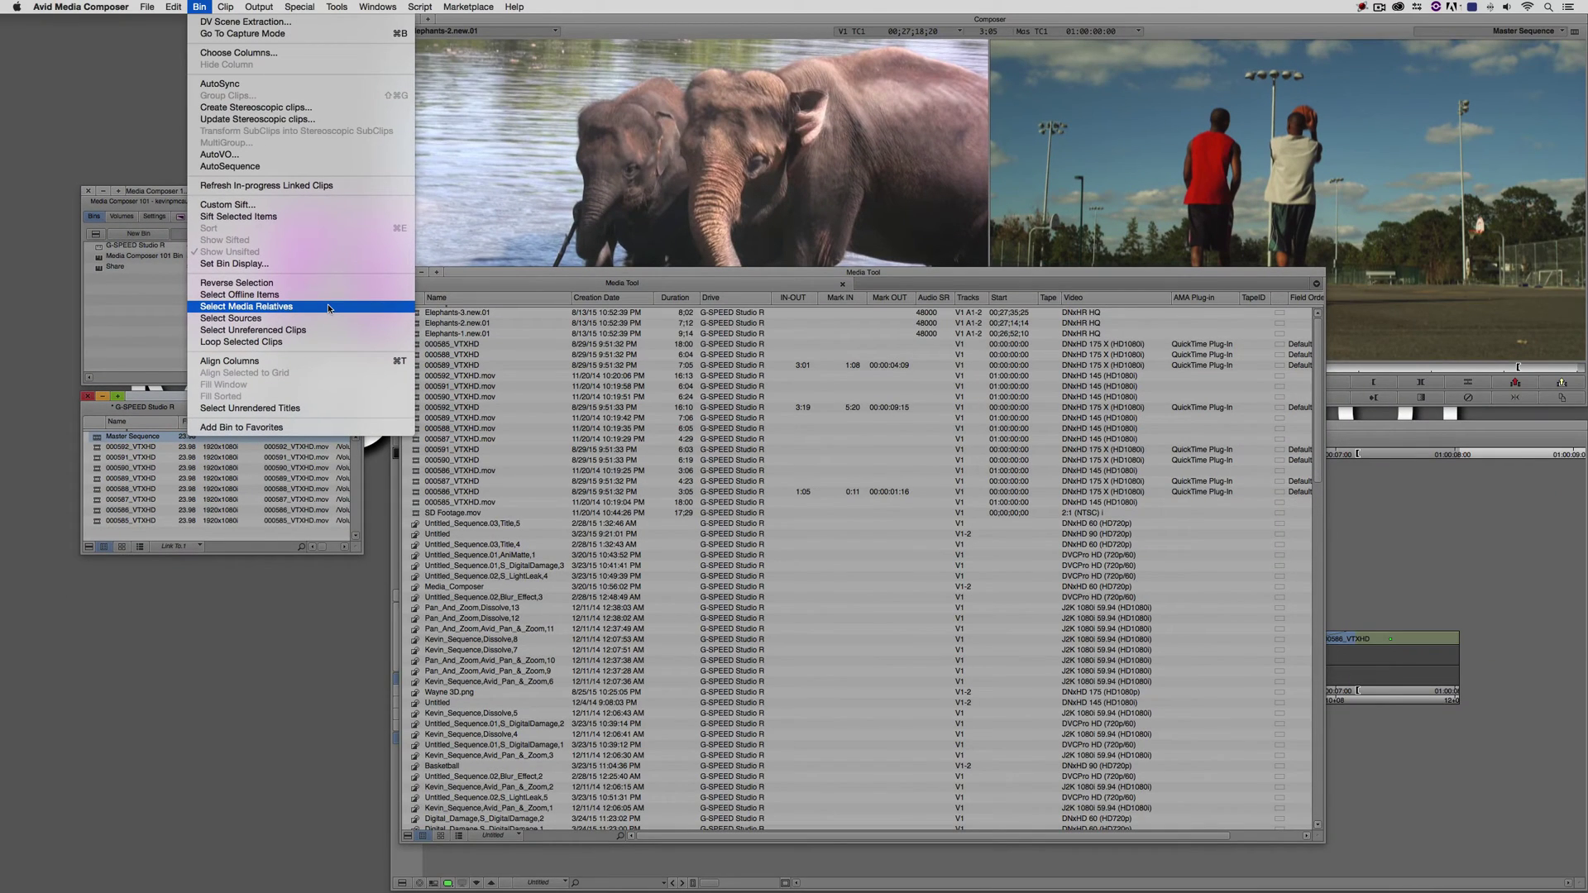
Run Select Media Relatives so the sequence's three VTXHD files are selected in the Media Tool.
left_click(328, 307)
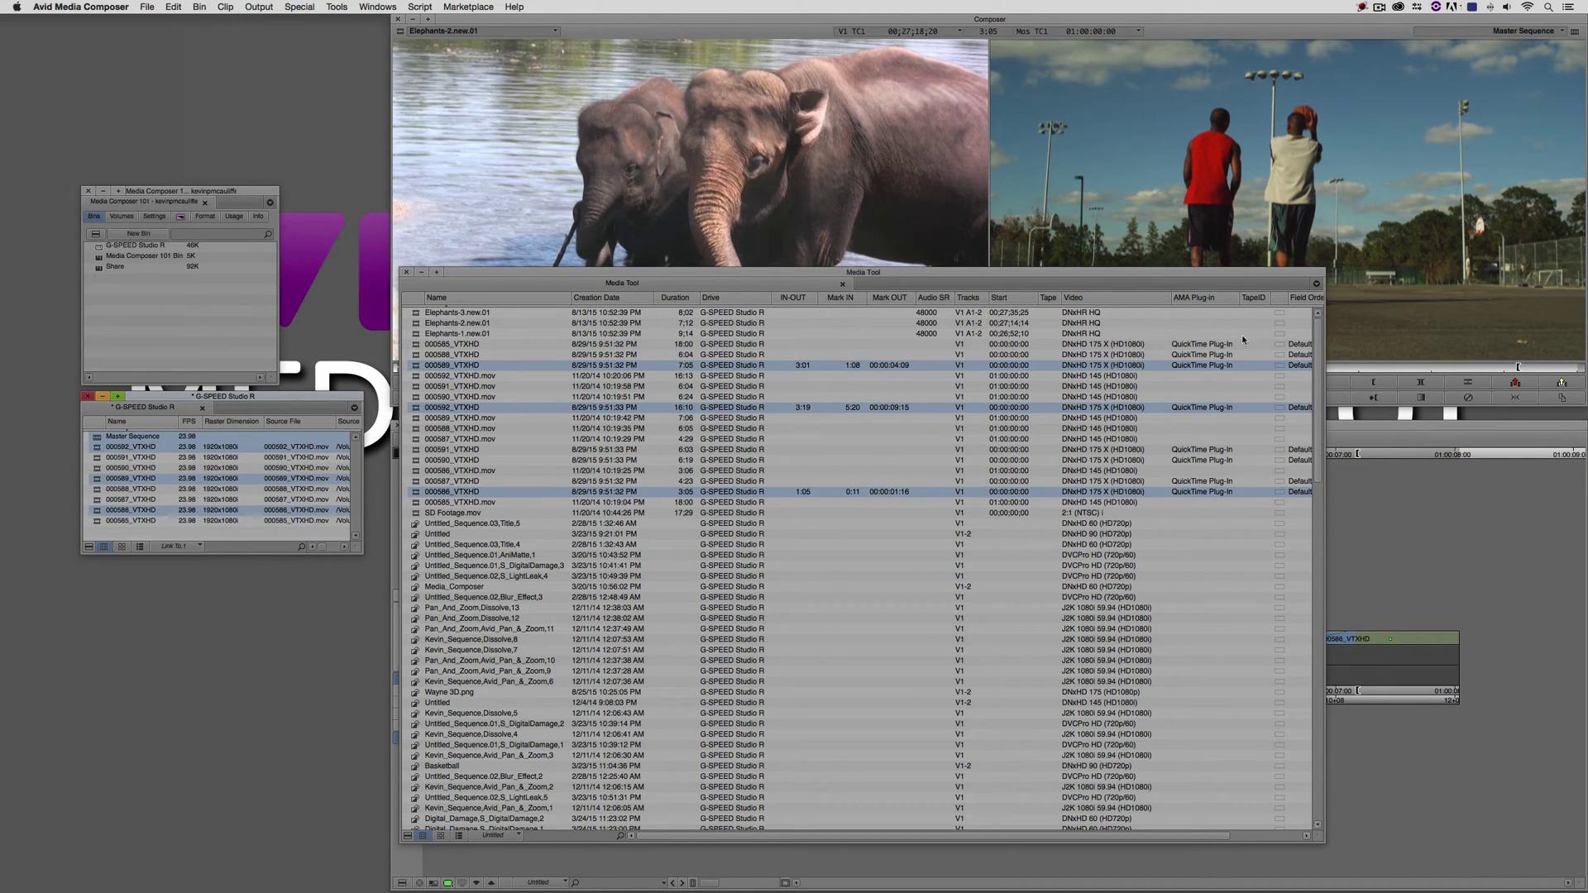
mouse_move(1321, 335)
left_mouse_down()
mouse_move(1322, 539)
mouse_move(1352, 737)
mouse_move(1309, 339)
mouse_move(1313, 657)
mouse_move(1317, 309)
left_mouse_up()
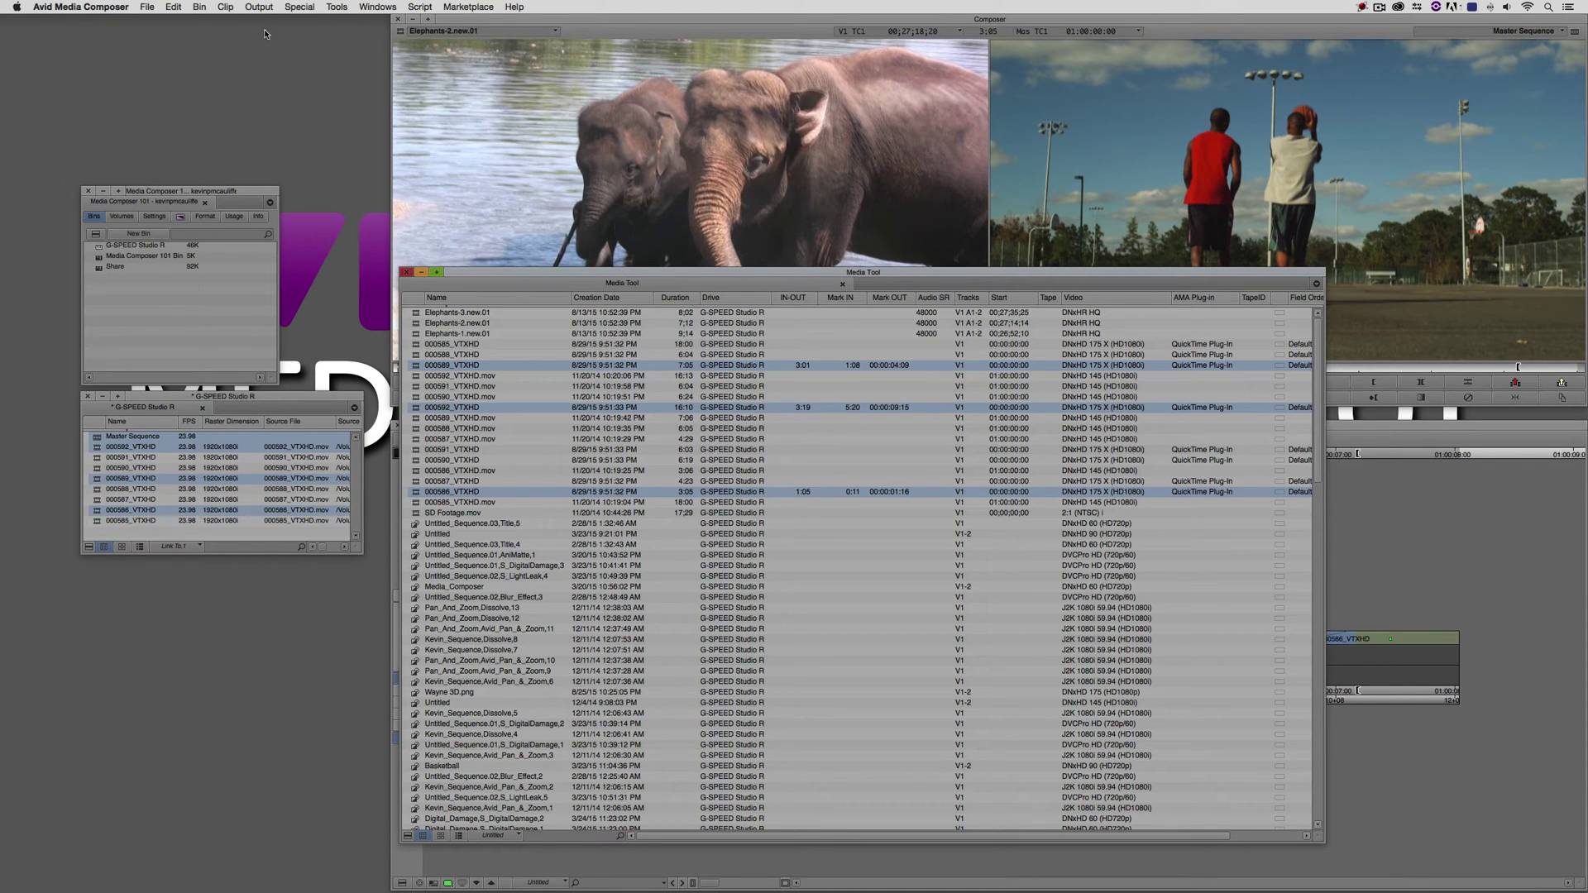
Reverse the selection and delete all unused media, leaving nine files on G-SPEED Studio R.
left_click(199, 7)
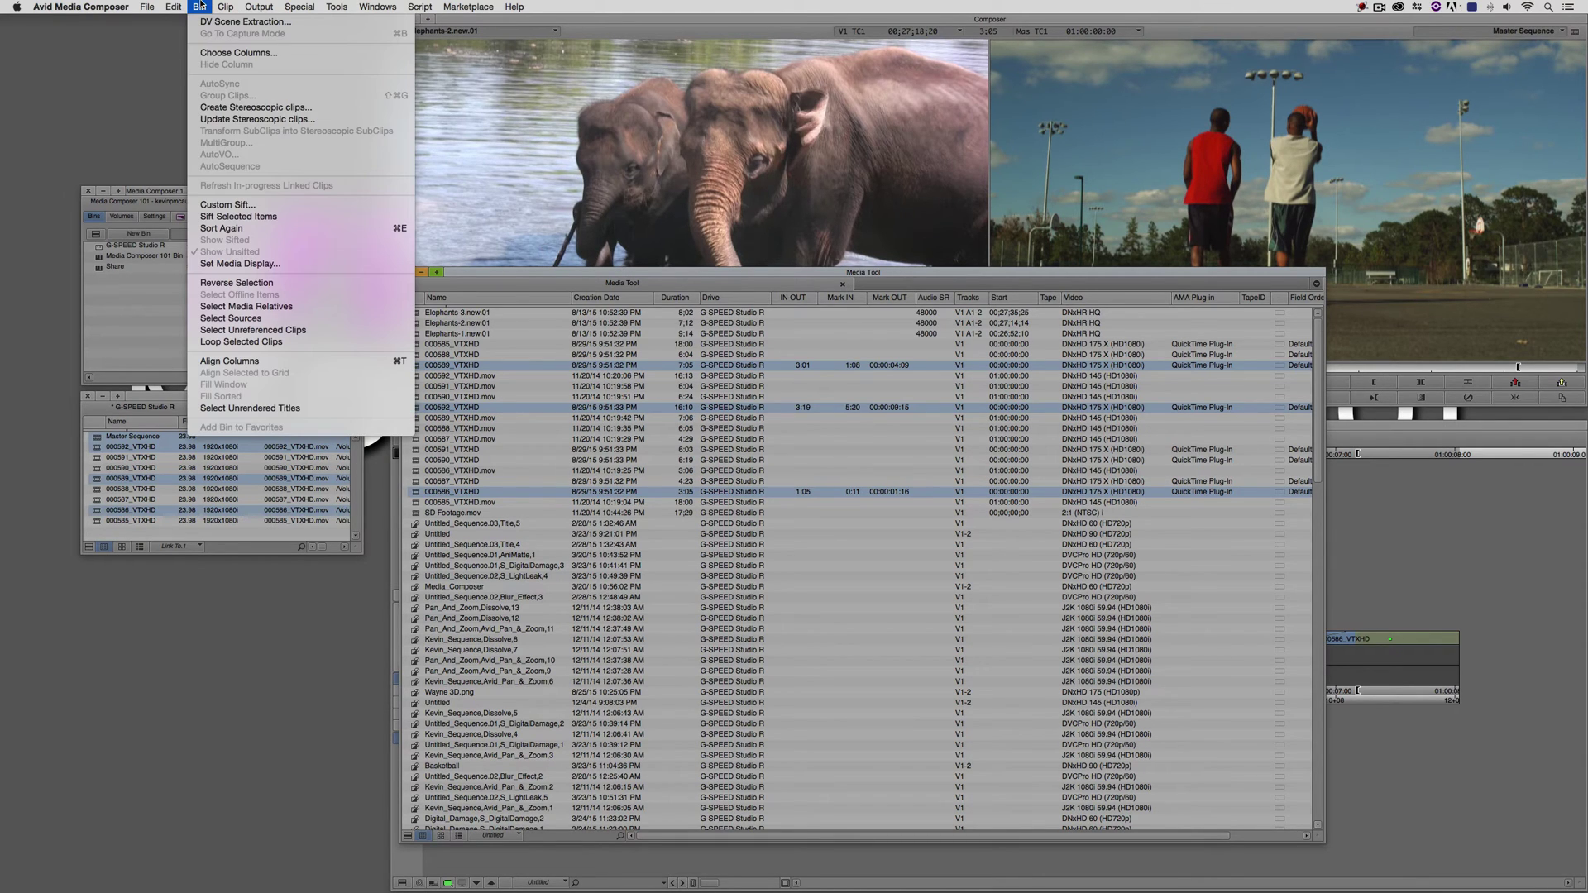
left_click(238, 282)
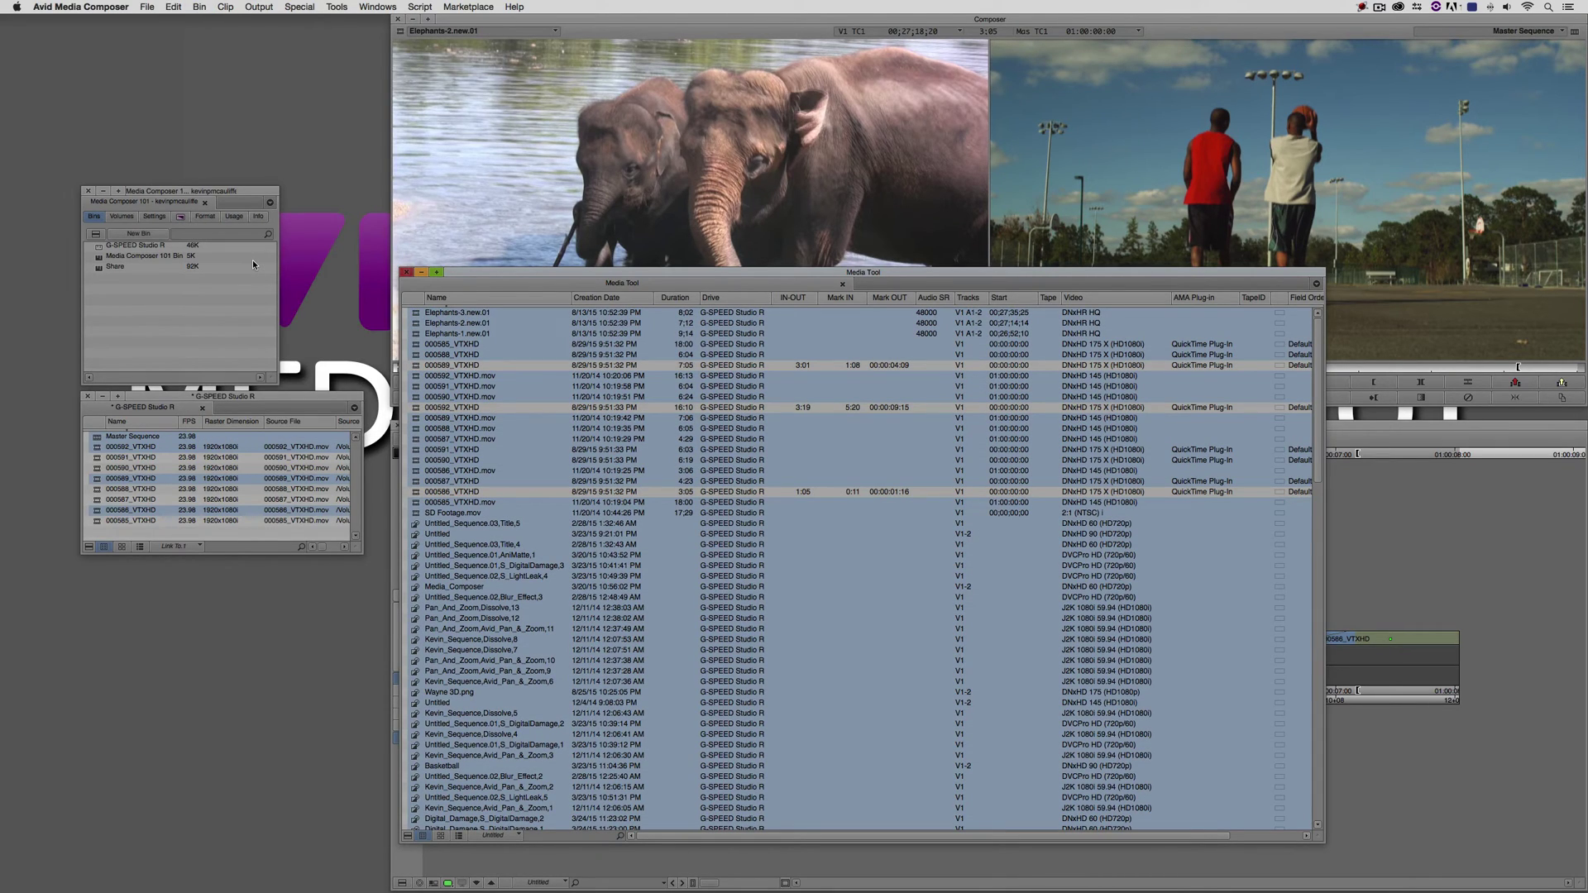
key("Delete")
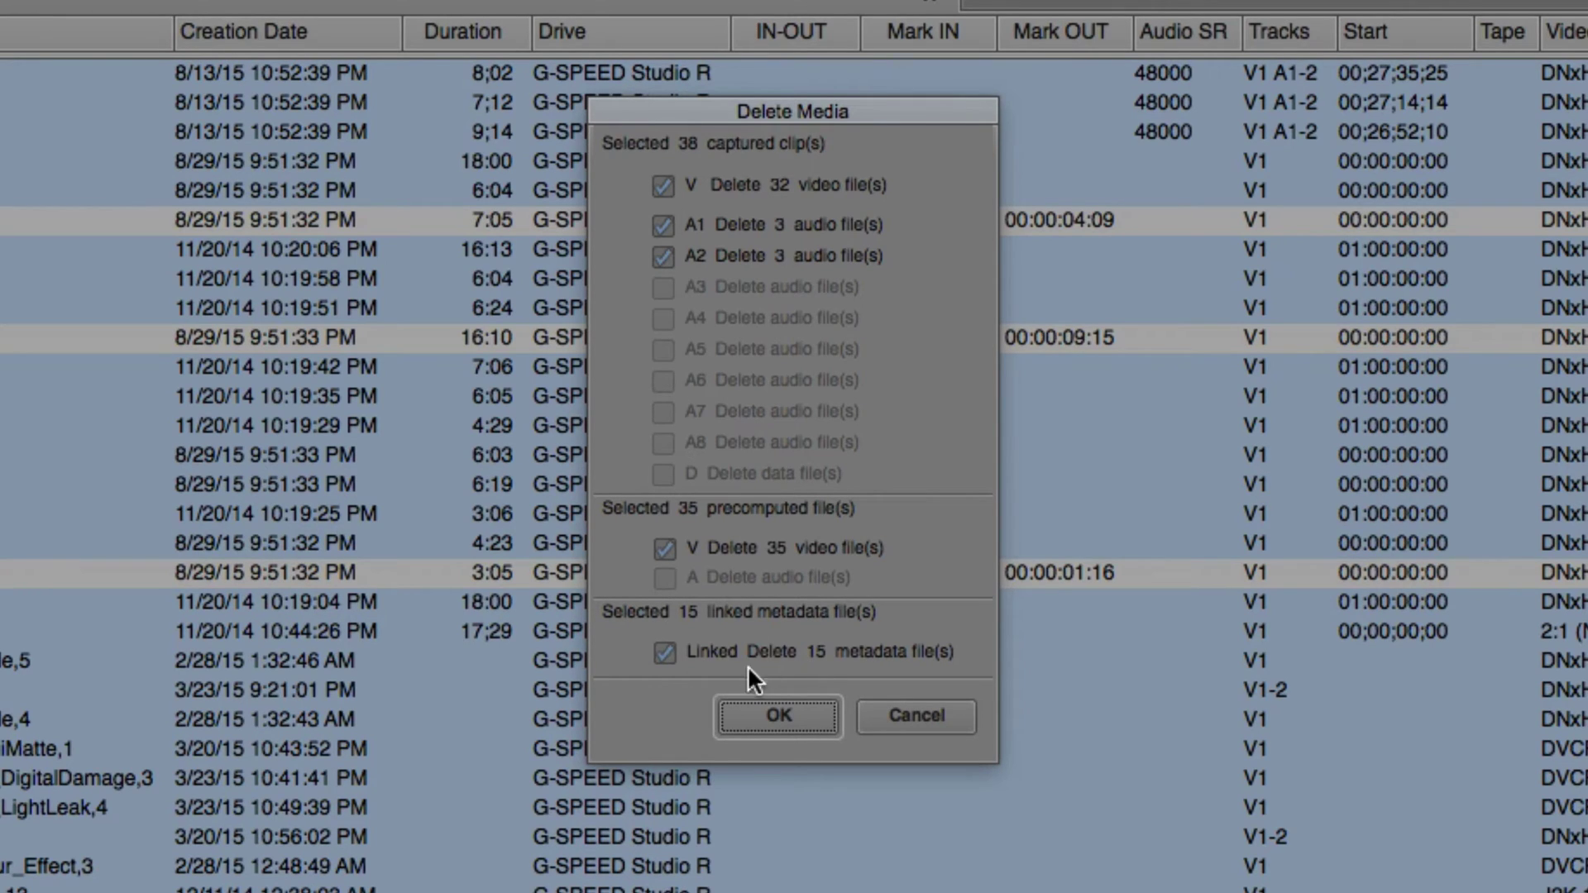
left_click(767, 717)
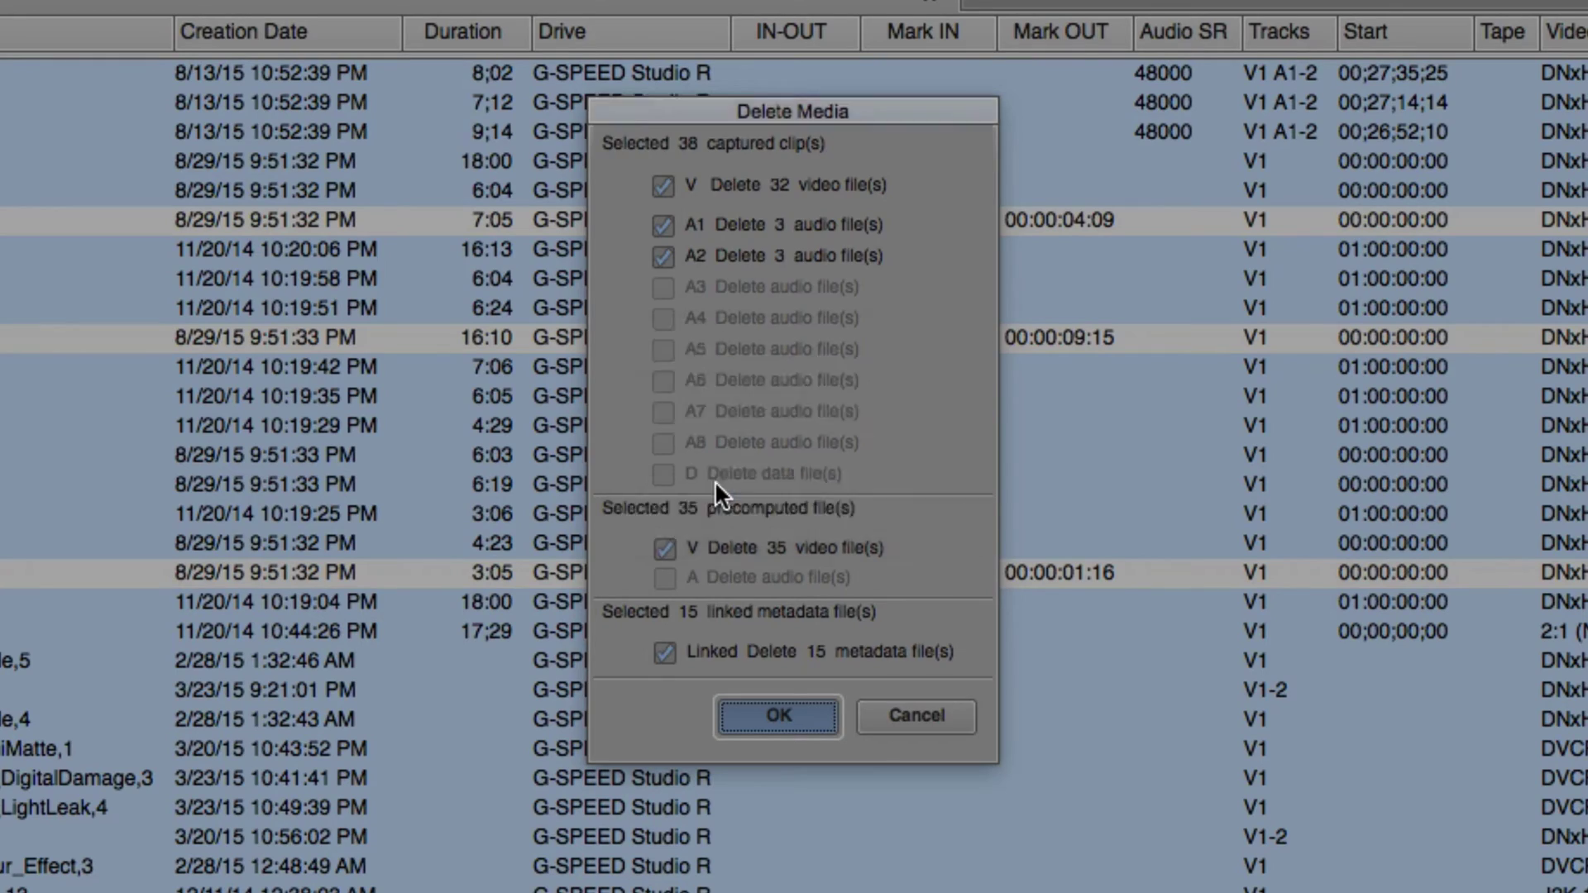
left_click(717, 486)
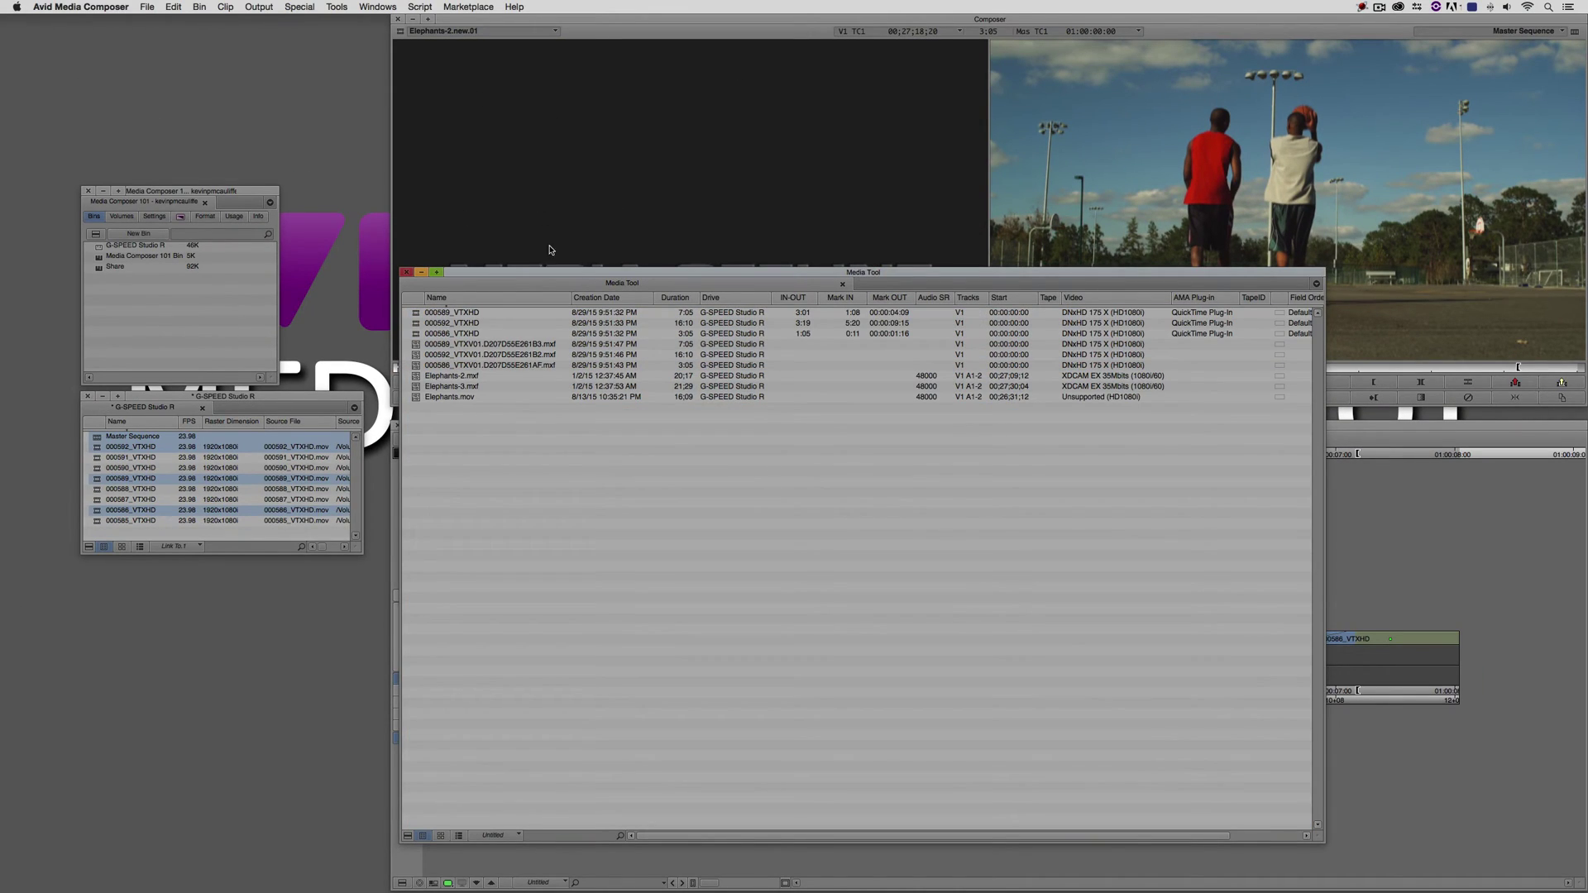
Close the Media Tool and scrub the Master Sequence to 01:00:07:03.
left_click_drag(574, 278, 526, 147)
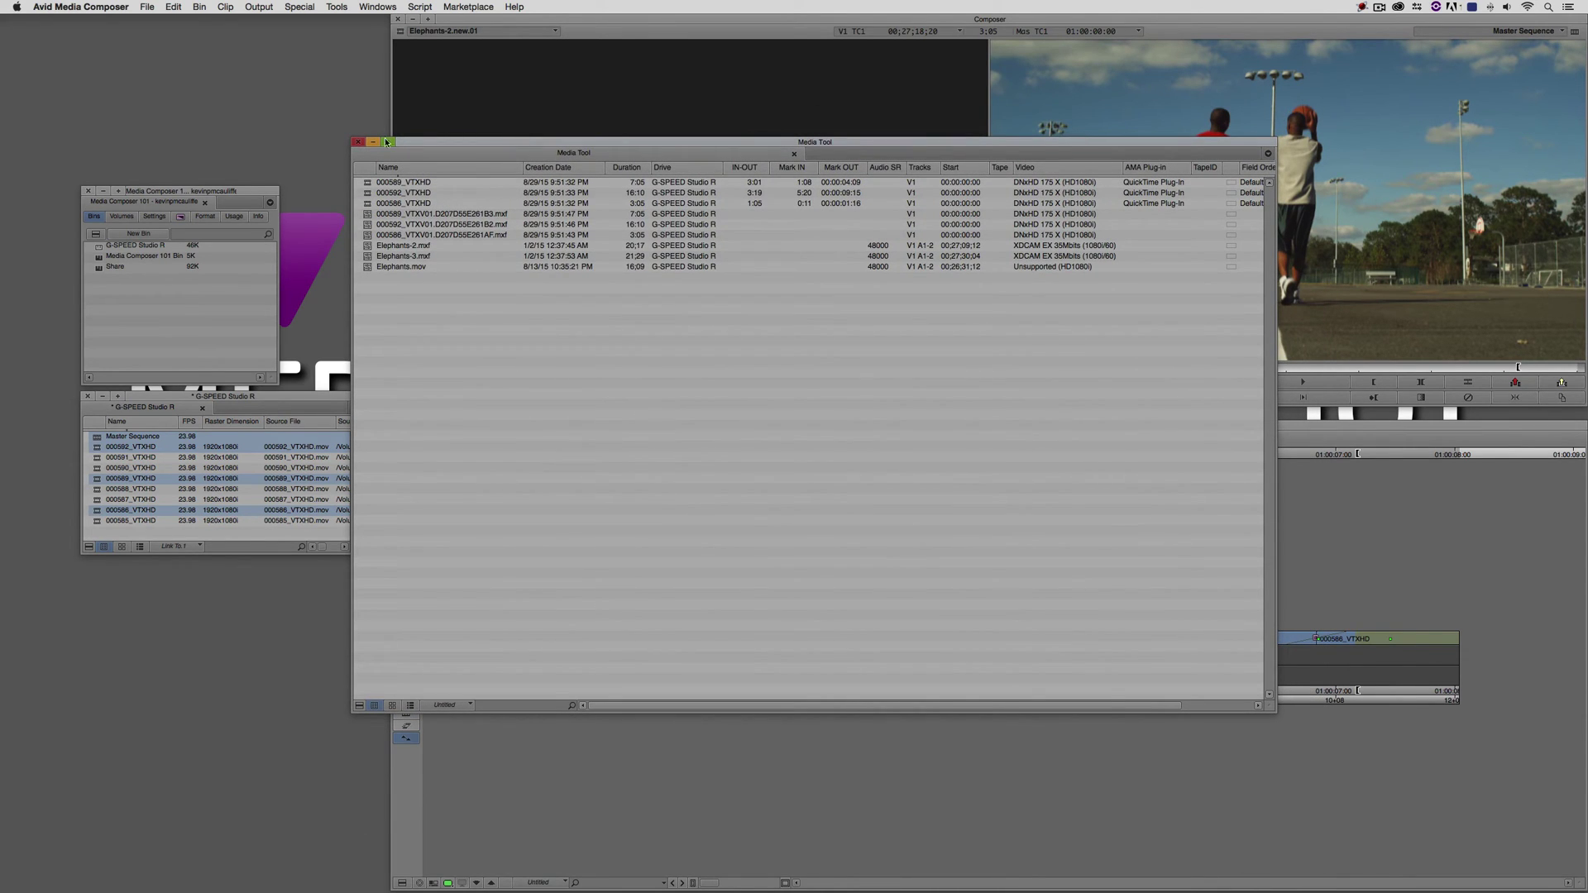
left_click(357, 143)
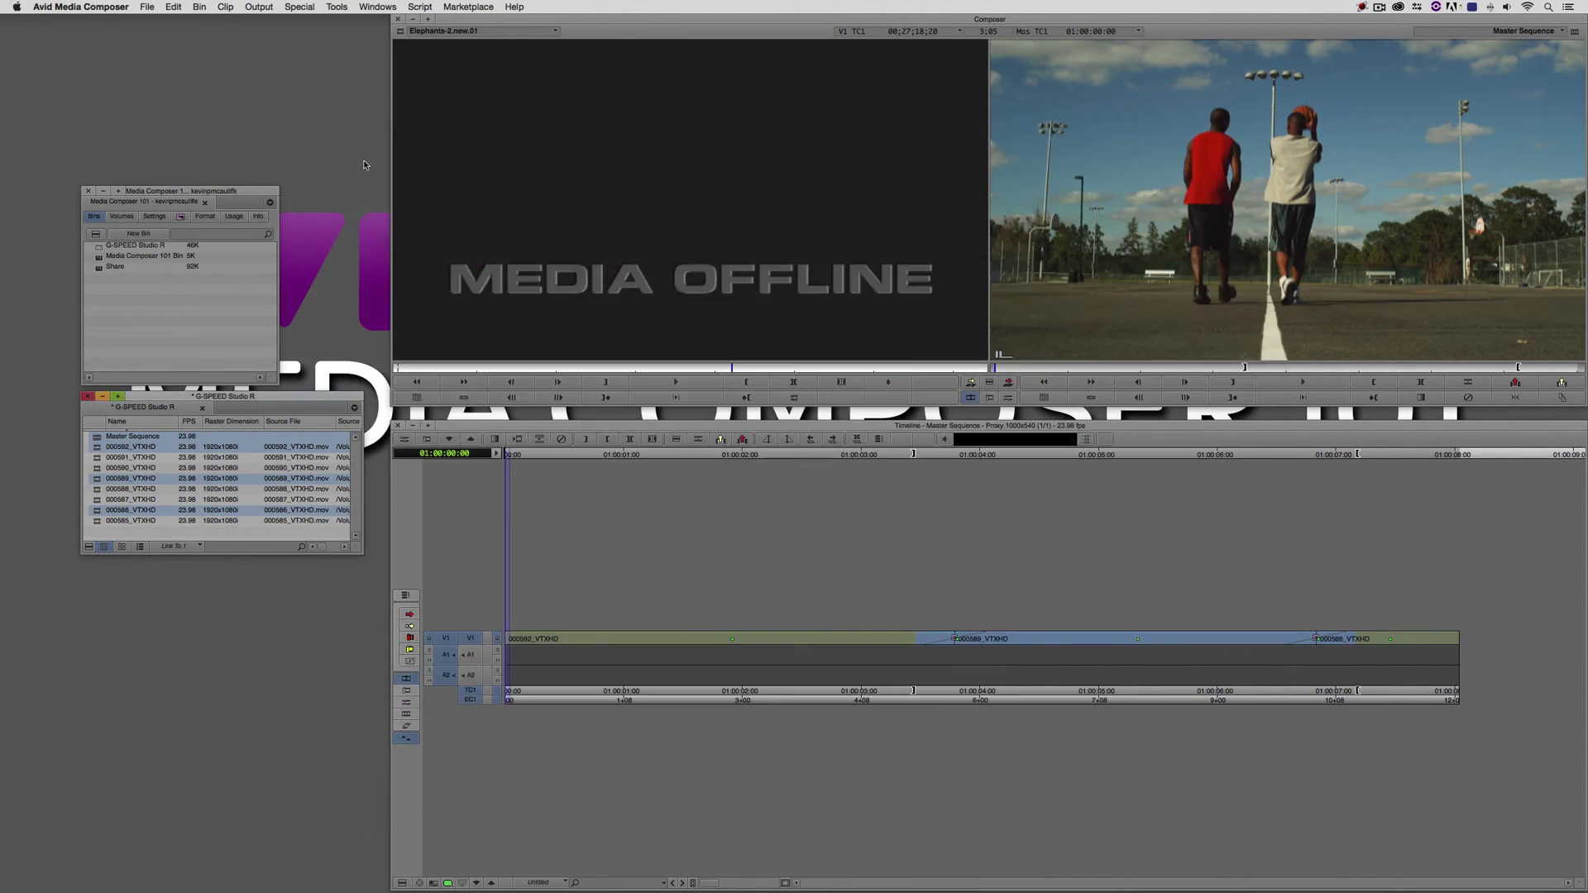
left_click(709, 641)
left_click_drag(743, 639, 364, 627)
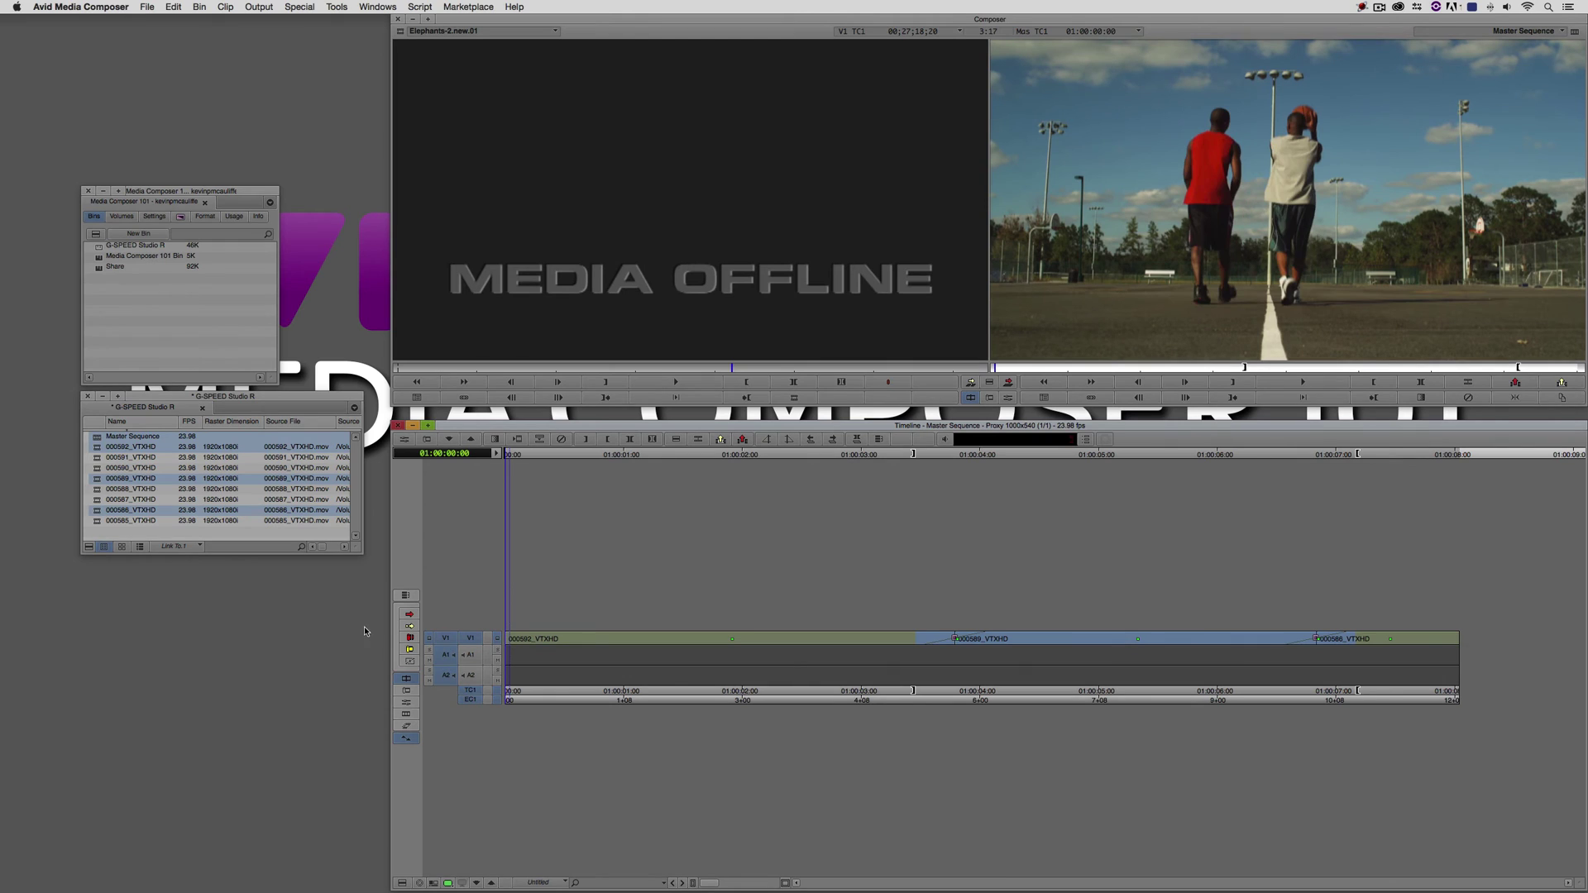
Select the bin's offline items, scrub to the hoop shot, then deselect the clips.
left_click(175, 533)
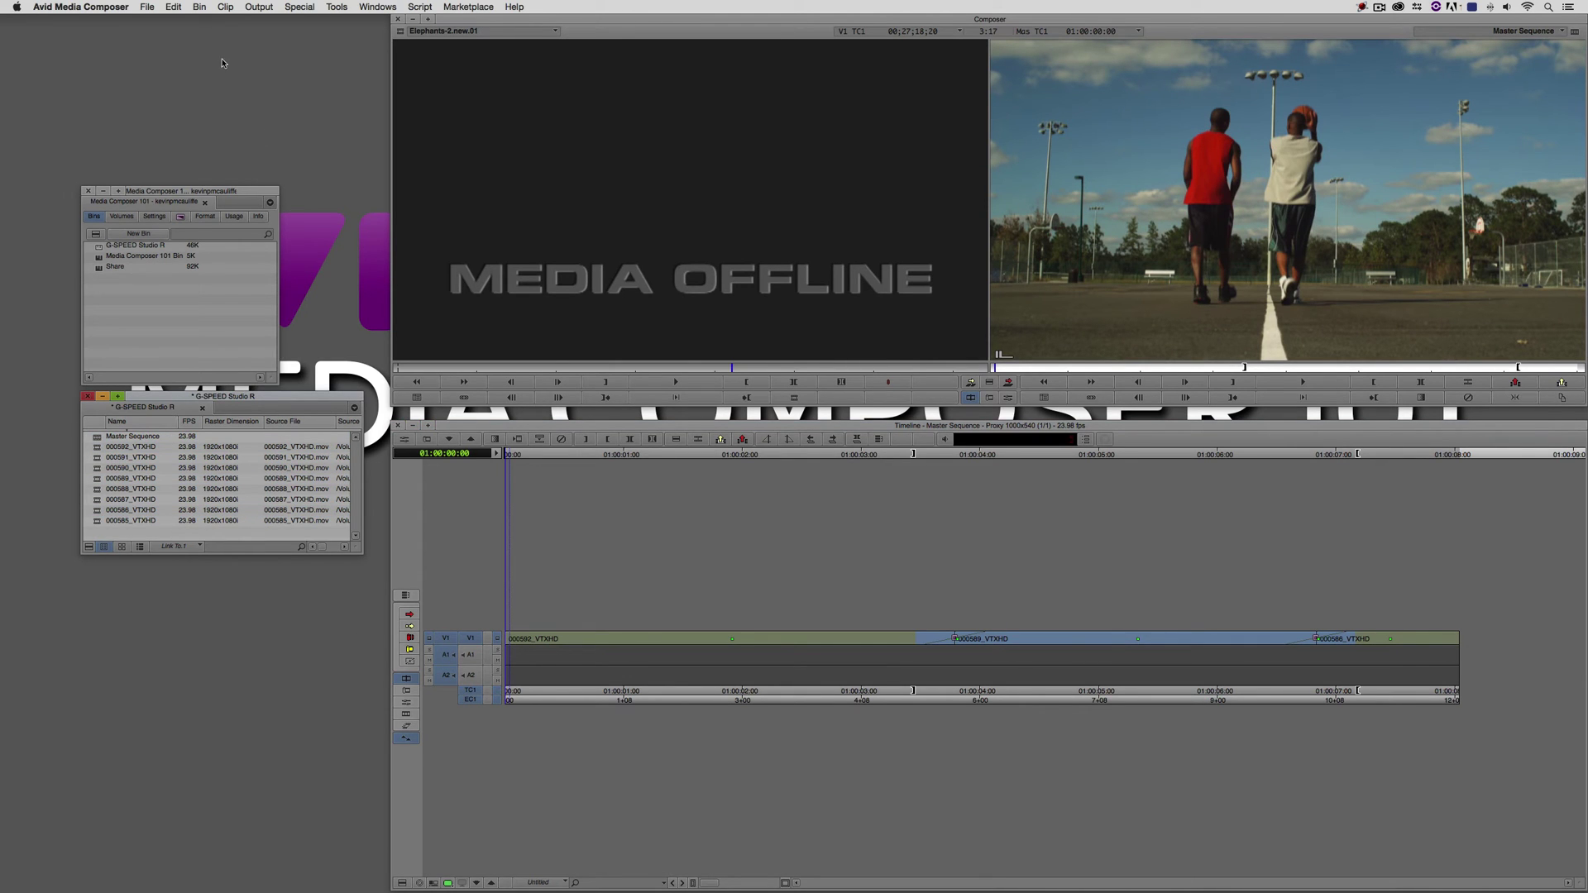
left_click(199, 6)
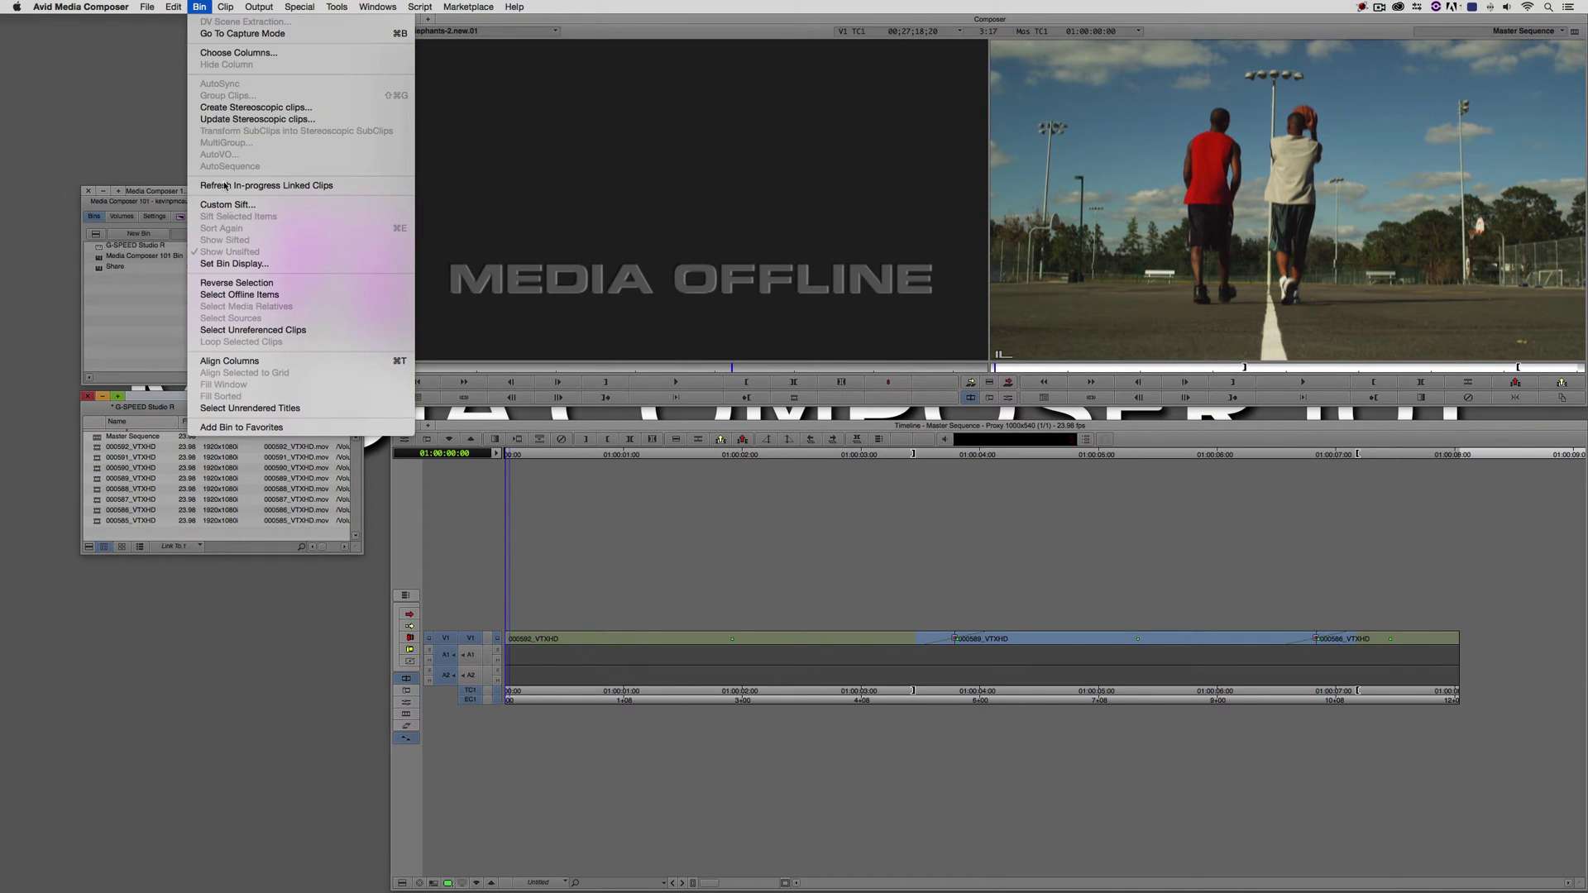
left_click(241, 294)
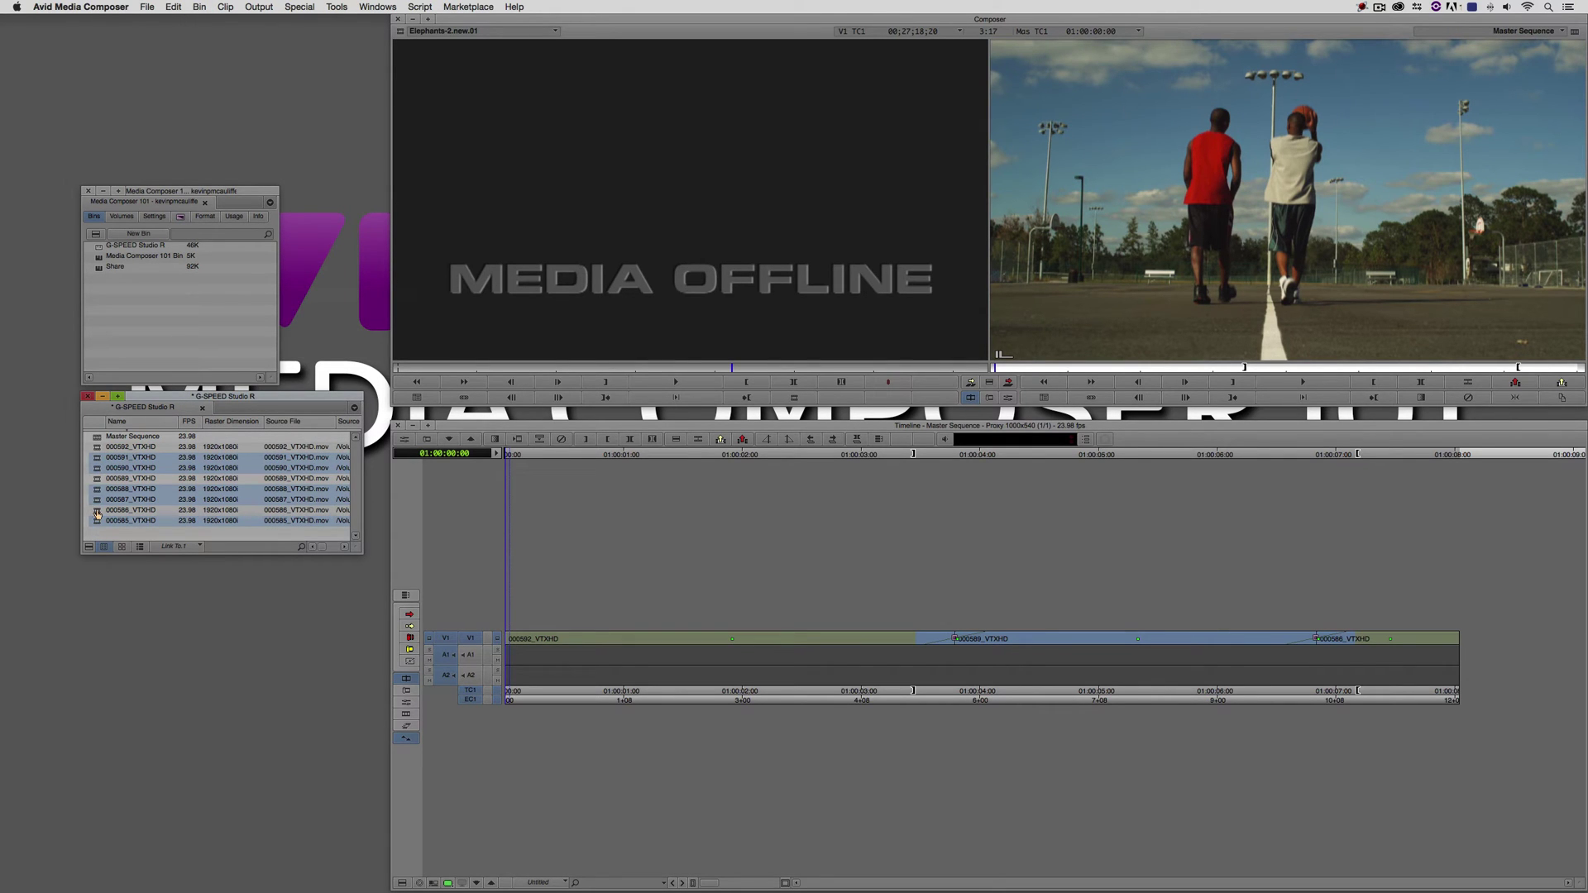
left_click_drag(537, 637, 344, 653)
left_click(166, 537)
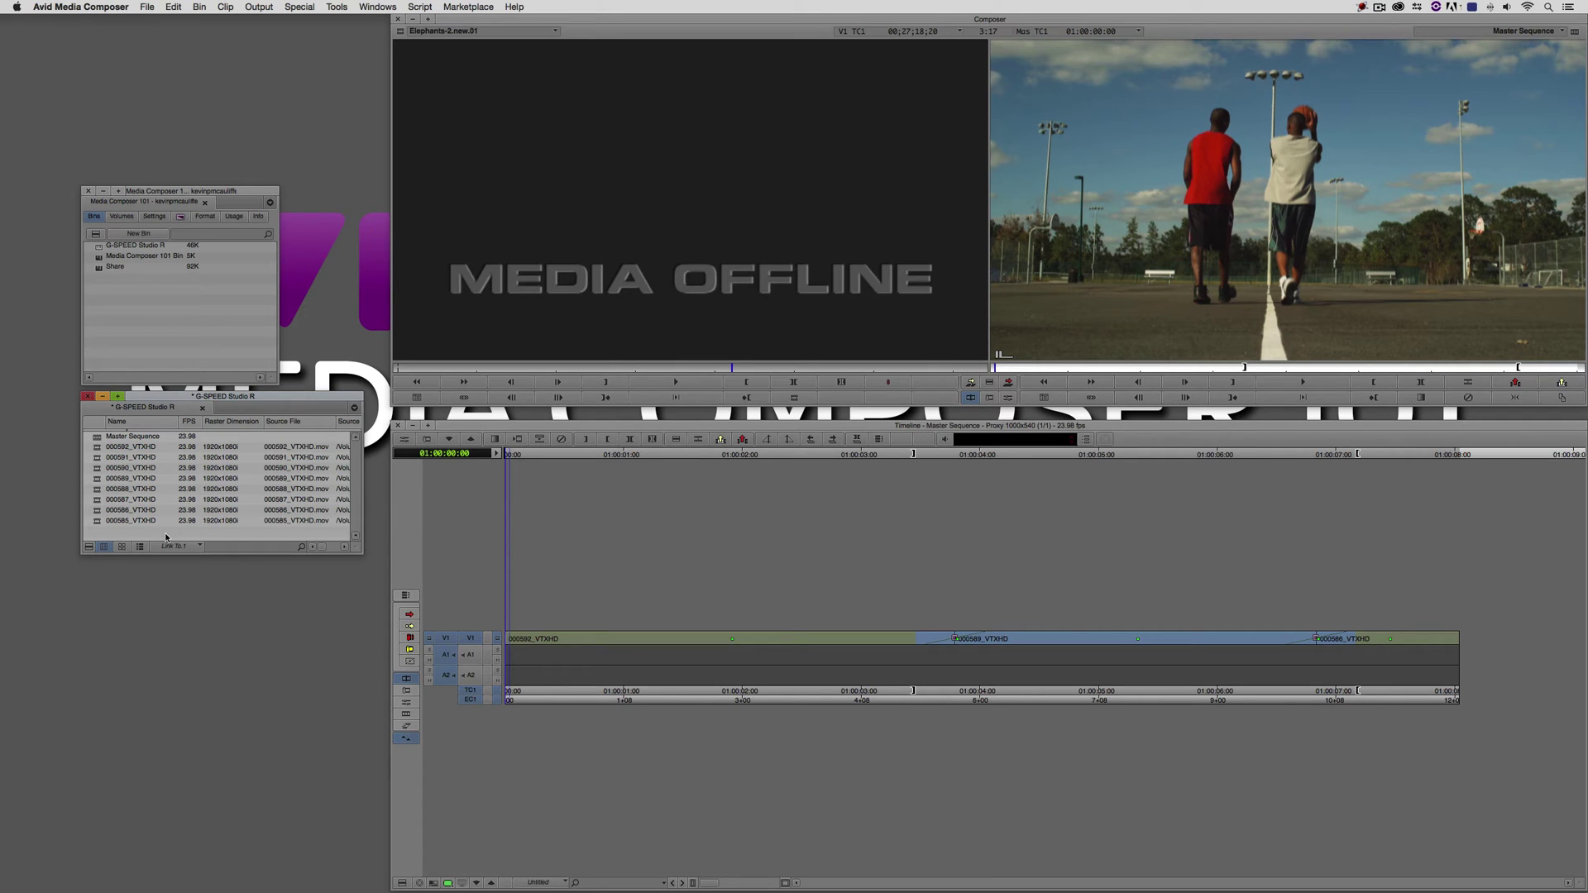
Mark clips 000592, 000589 and 000586 in turn with Mark Clip.
left_click_drag(552, 653, 652, 656)
key("t")
left_click(1060, 571)
key("t")
left_click(1366, 612)
key("t")
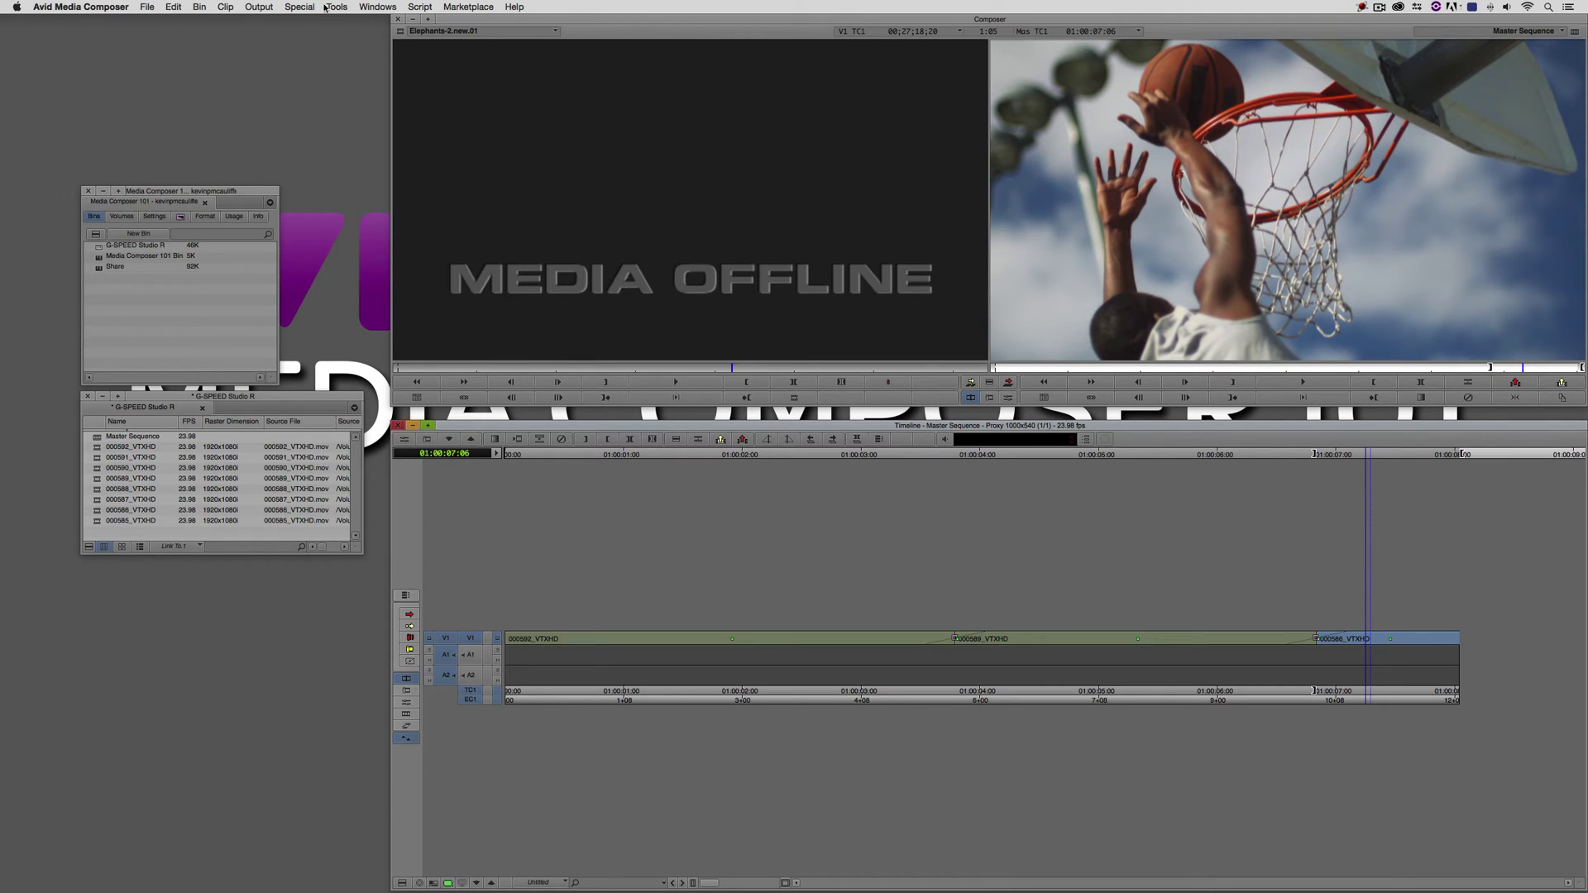
Create a new bin named 'MC101 Project Archive'.
left_click(139, 233)
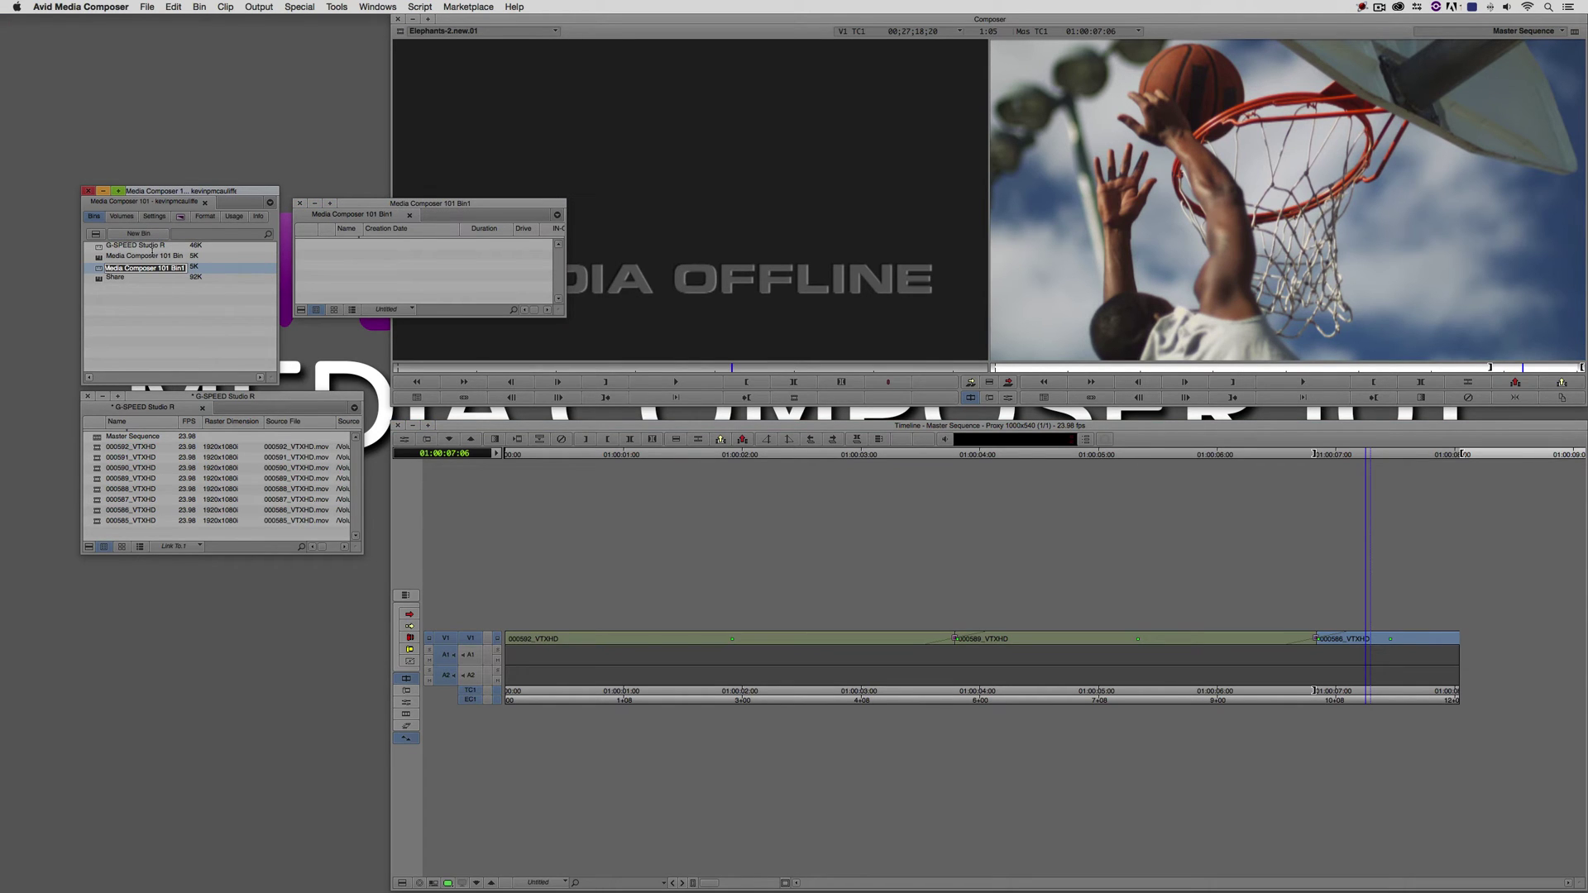
type("MC101 Project Archive")
key("Return")
Copy Master Sequence into the archive bin and start renaming it 'Master Sequence Final Archive'.
left_click(101, 435)
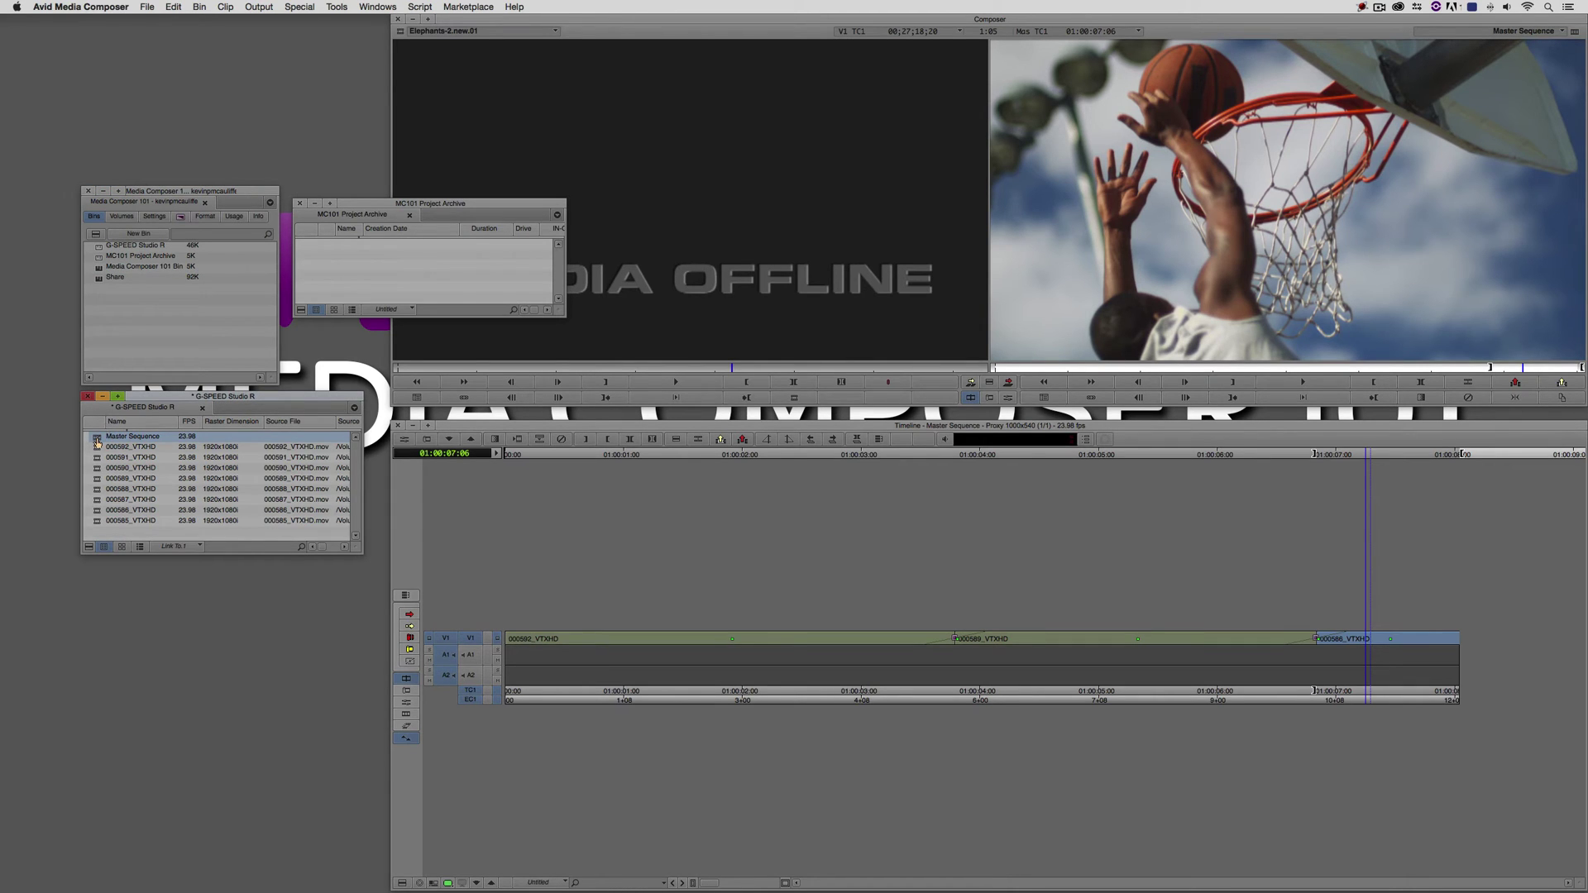
left_click_drag(98, 437, 345, 270)
left_click(400, 242)
left_click_drag(389, 244, 466, 252)
type("we")
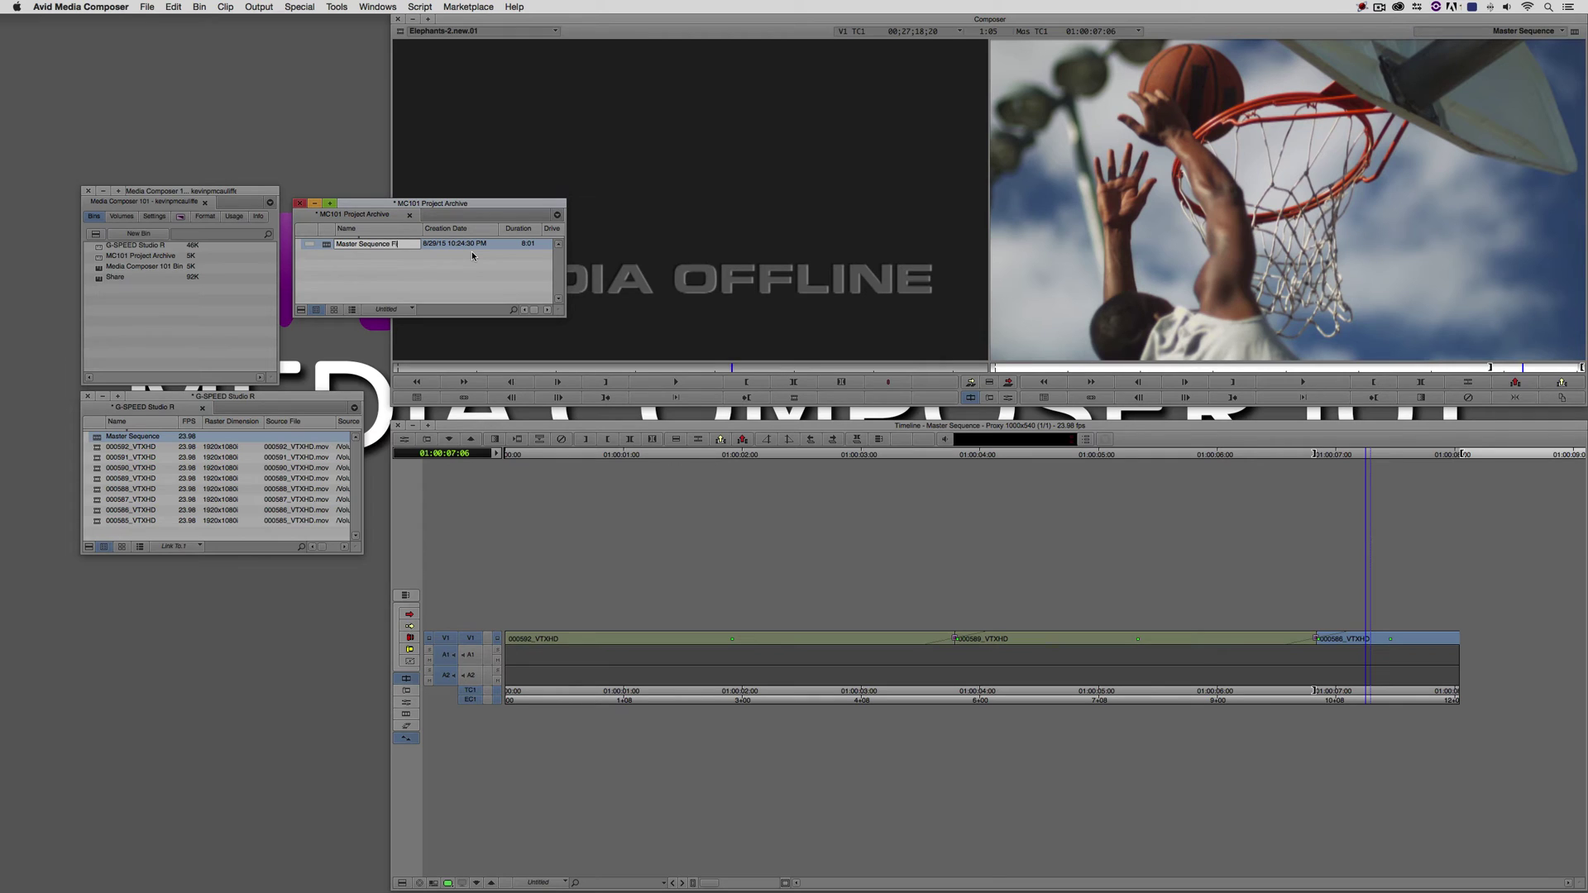
type("Final Archive")
Commit the name 'Master Sequence Final Archive' and close the G-SPEED Studio R bin.
key("Return")
left_click(436, 266)
left_click_drag(241, 396, 239, 419)
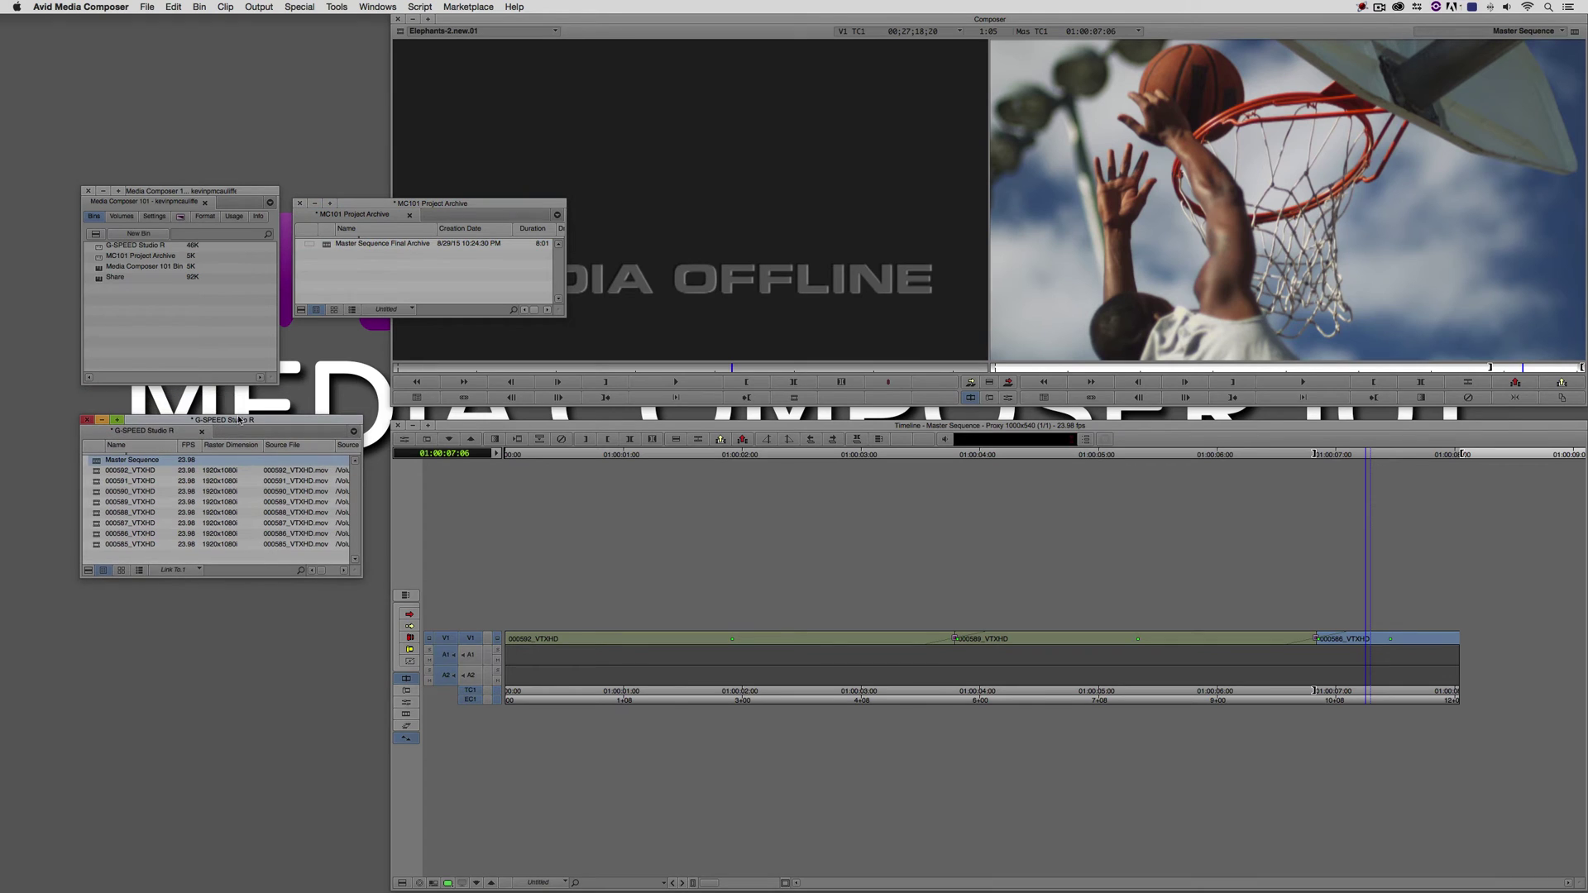
left_click(87, 420)
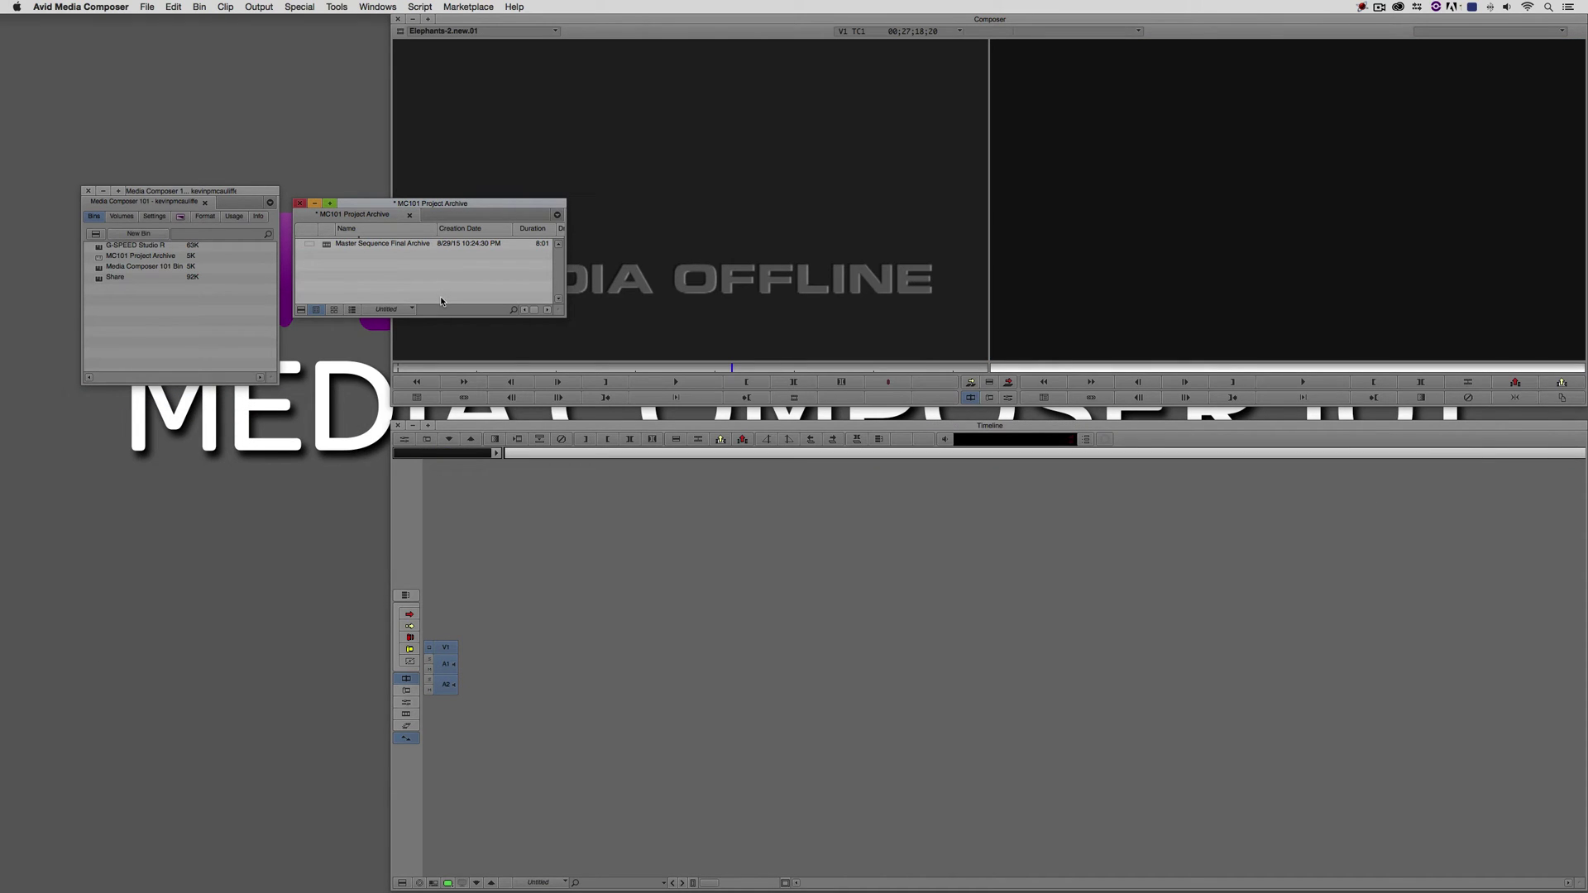
left_click_drag(440, 206, 204, 429)
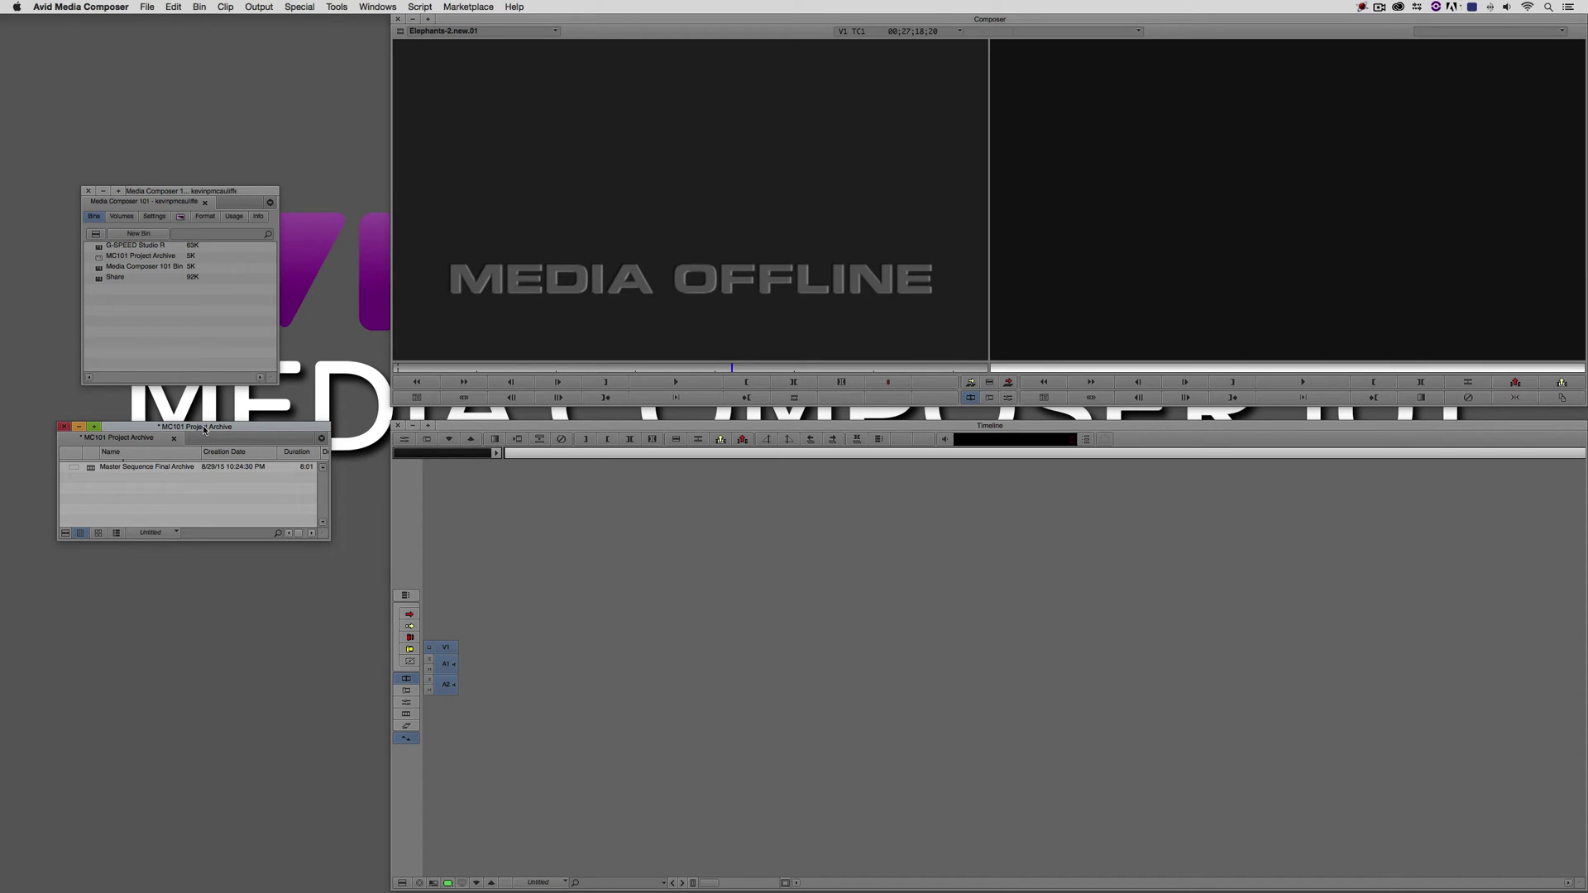
Open Consolidate/Transcode for the archive sequence, pick Macintosh HD, then cancel.
right_click(94, 470)
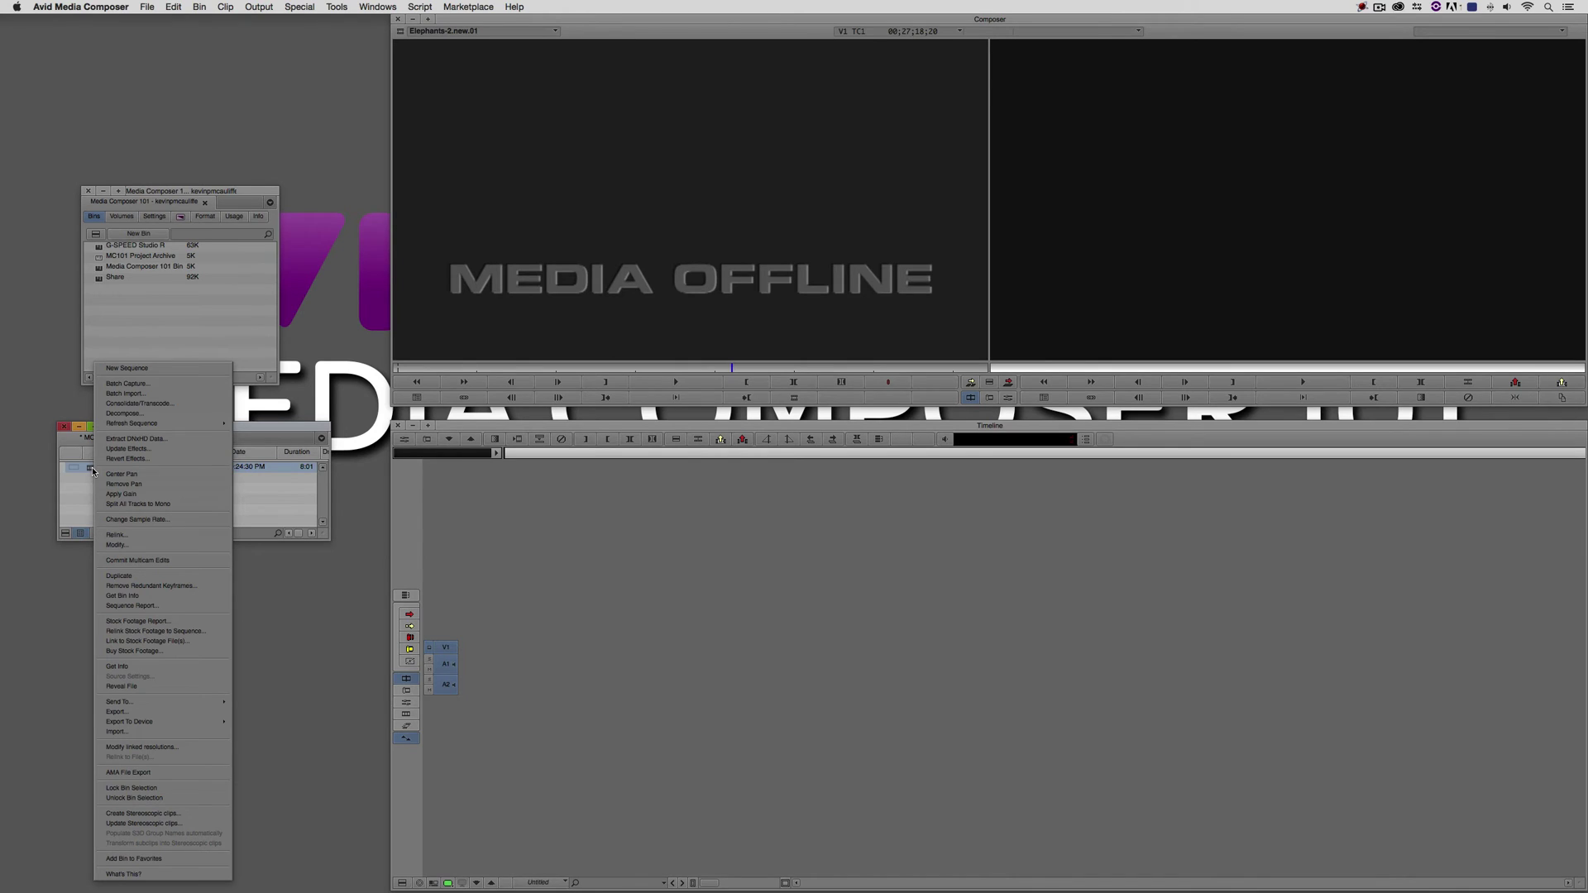
left_click(134, 404)
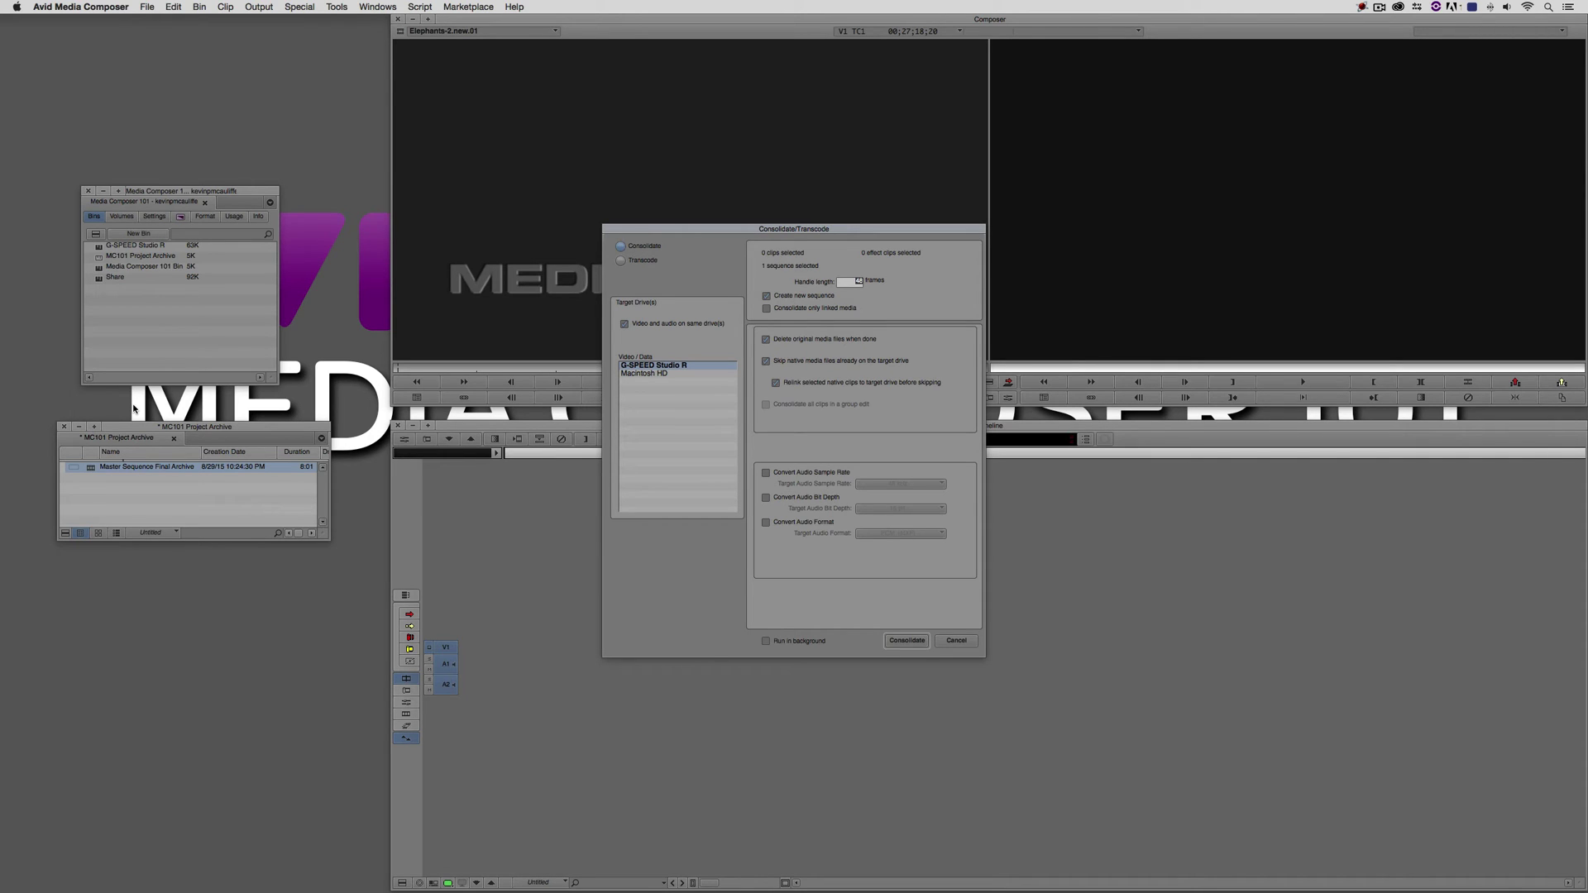
left_click(651, 374)
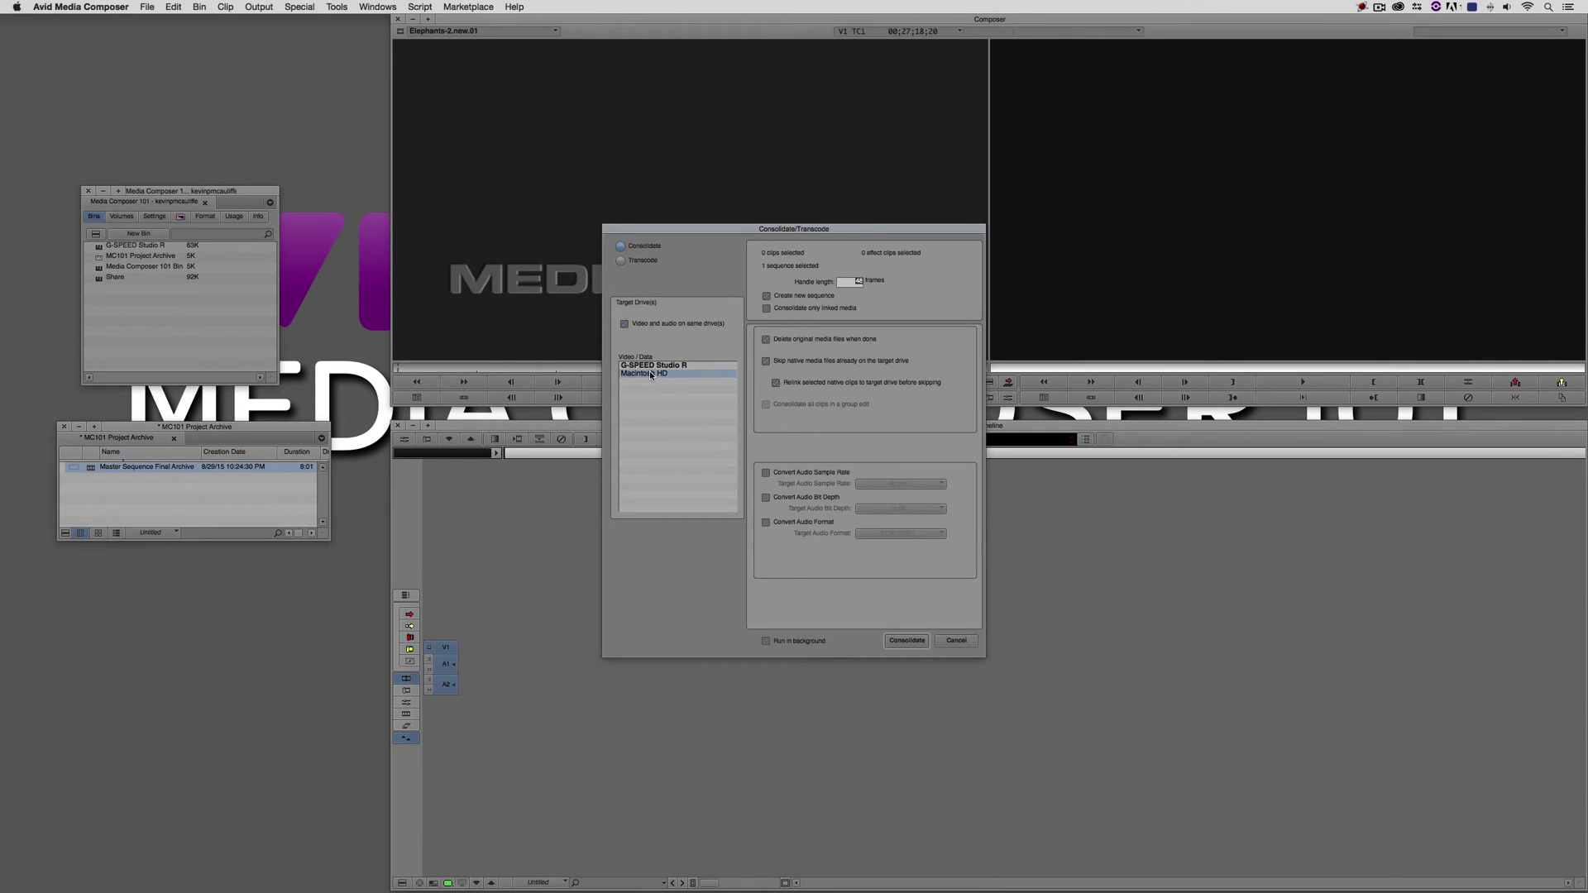
left_click(945, 641)
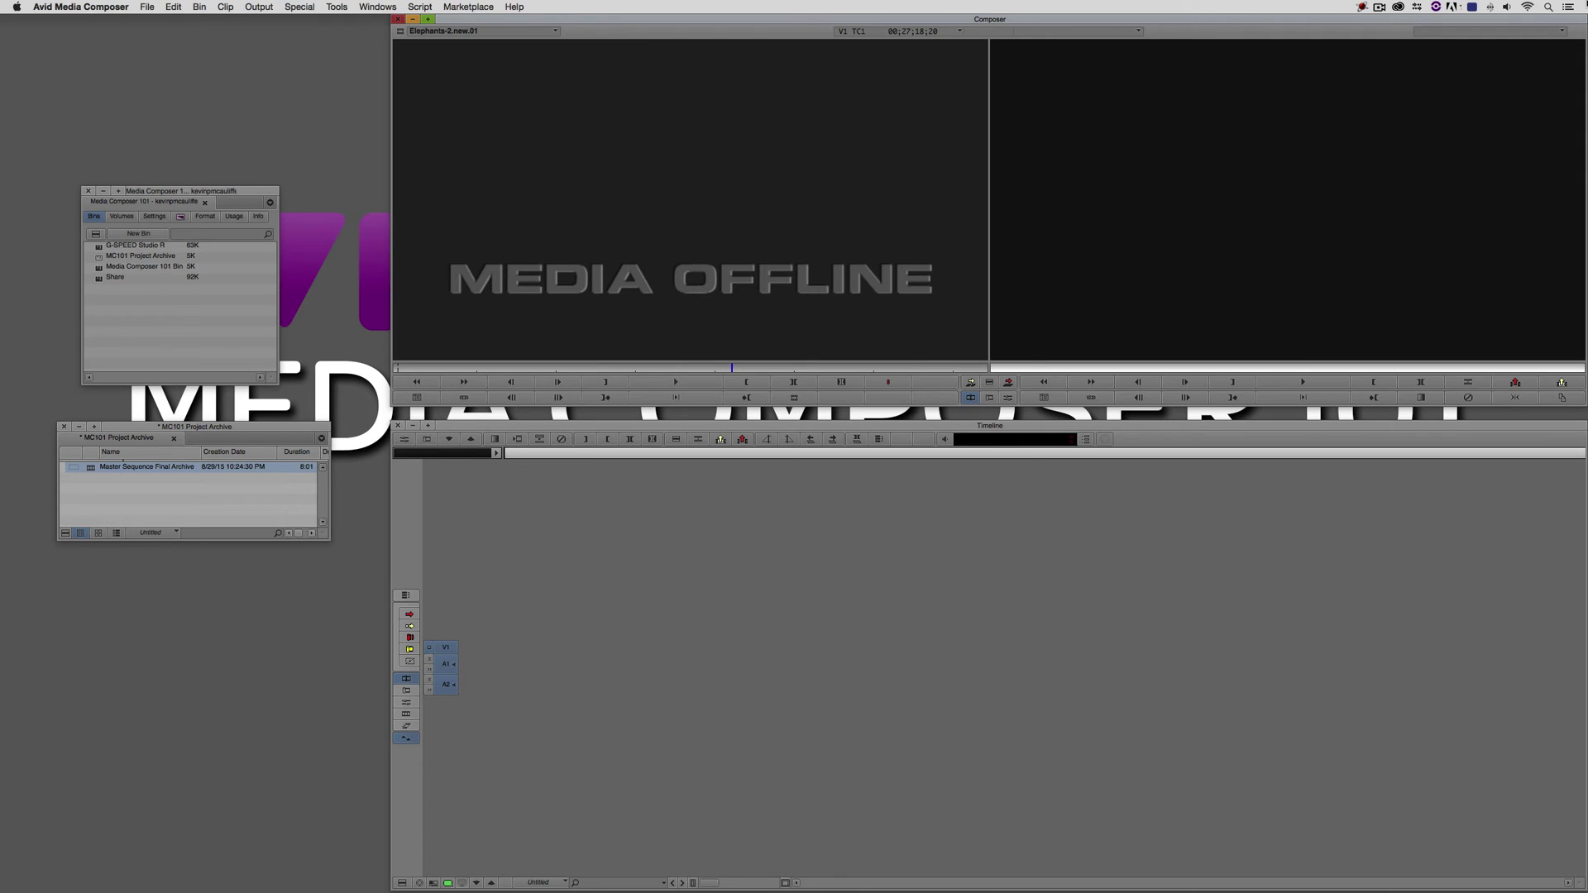
Set Consolidate/Transcode to target KINGSTON, with no new sequence and native media not skipped.
left_click(108, 469)
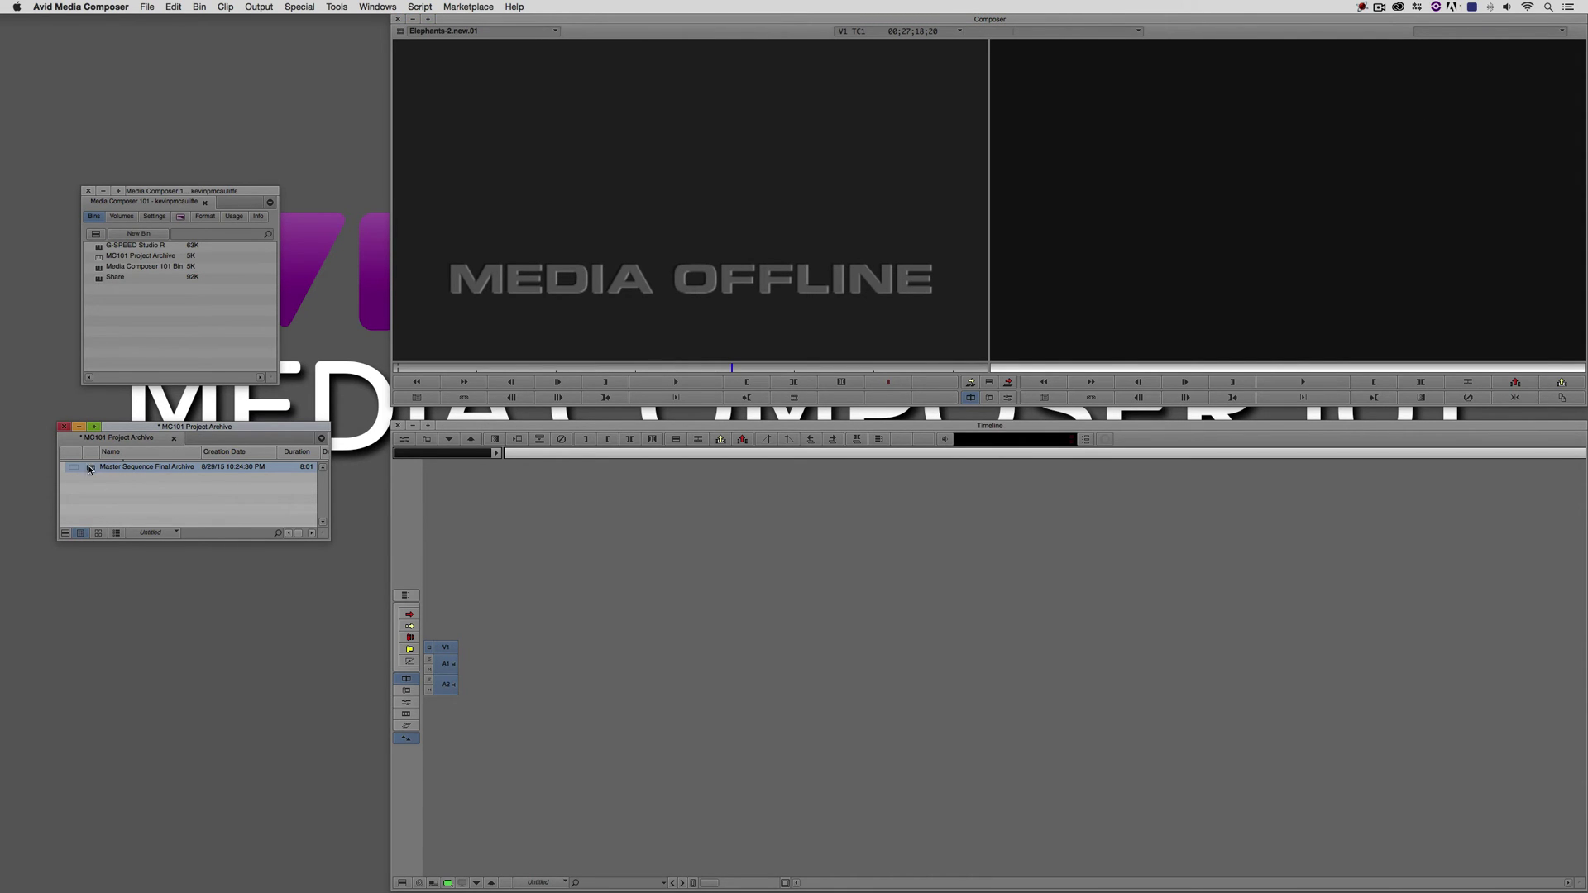
right_click(88, 467)
left_click(134, 408)
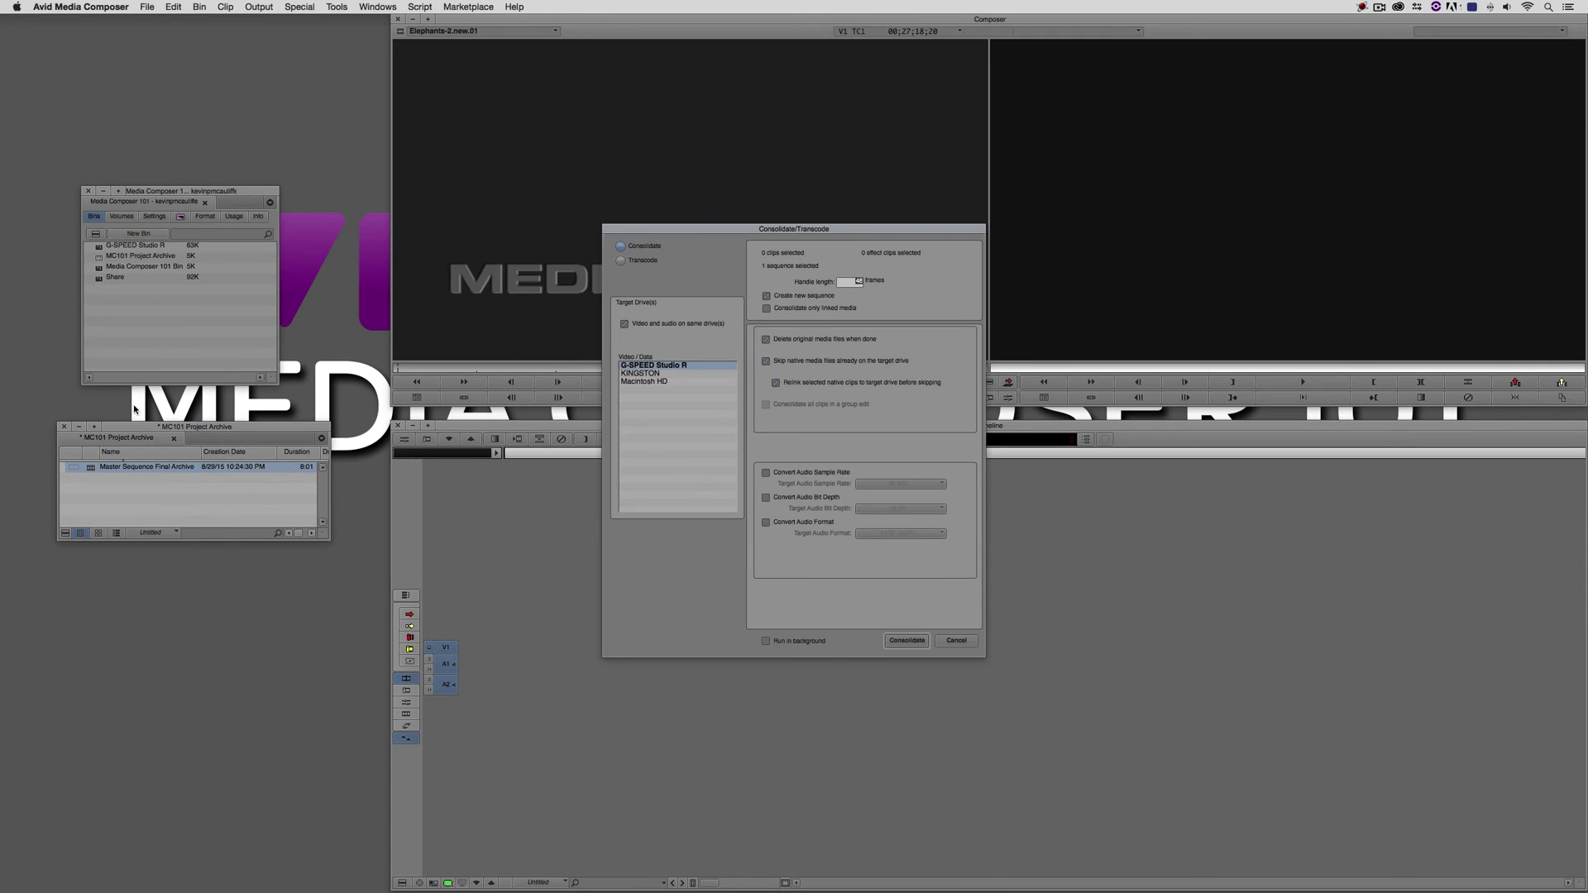
left_click(662, 374)
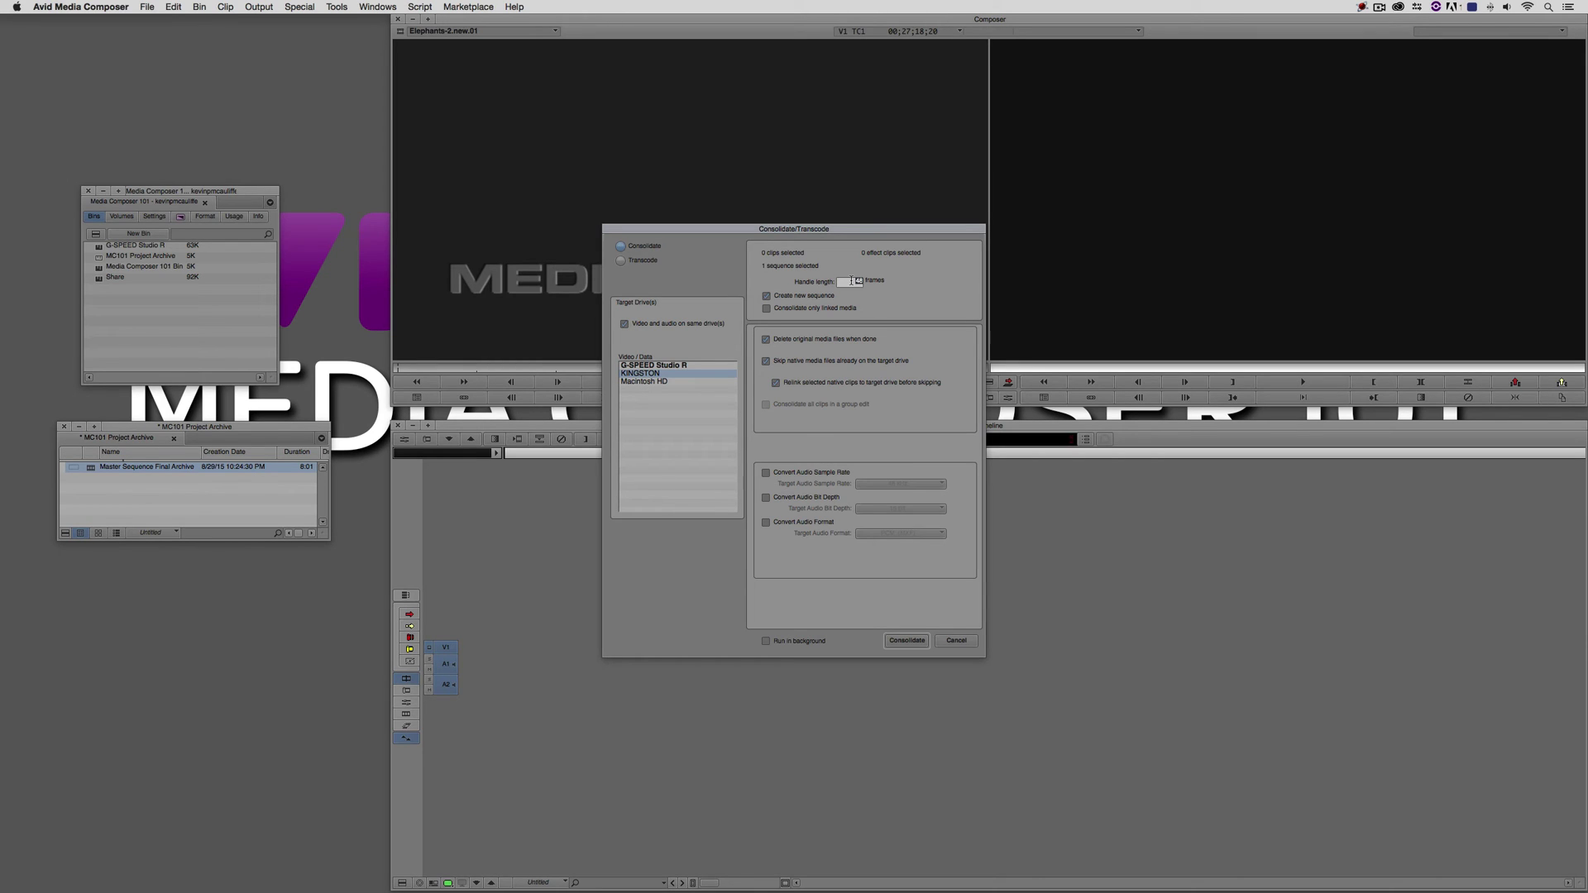
left_click(766, 296)
left_click(775, 364)
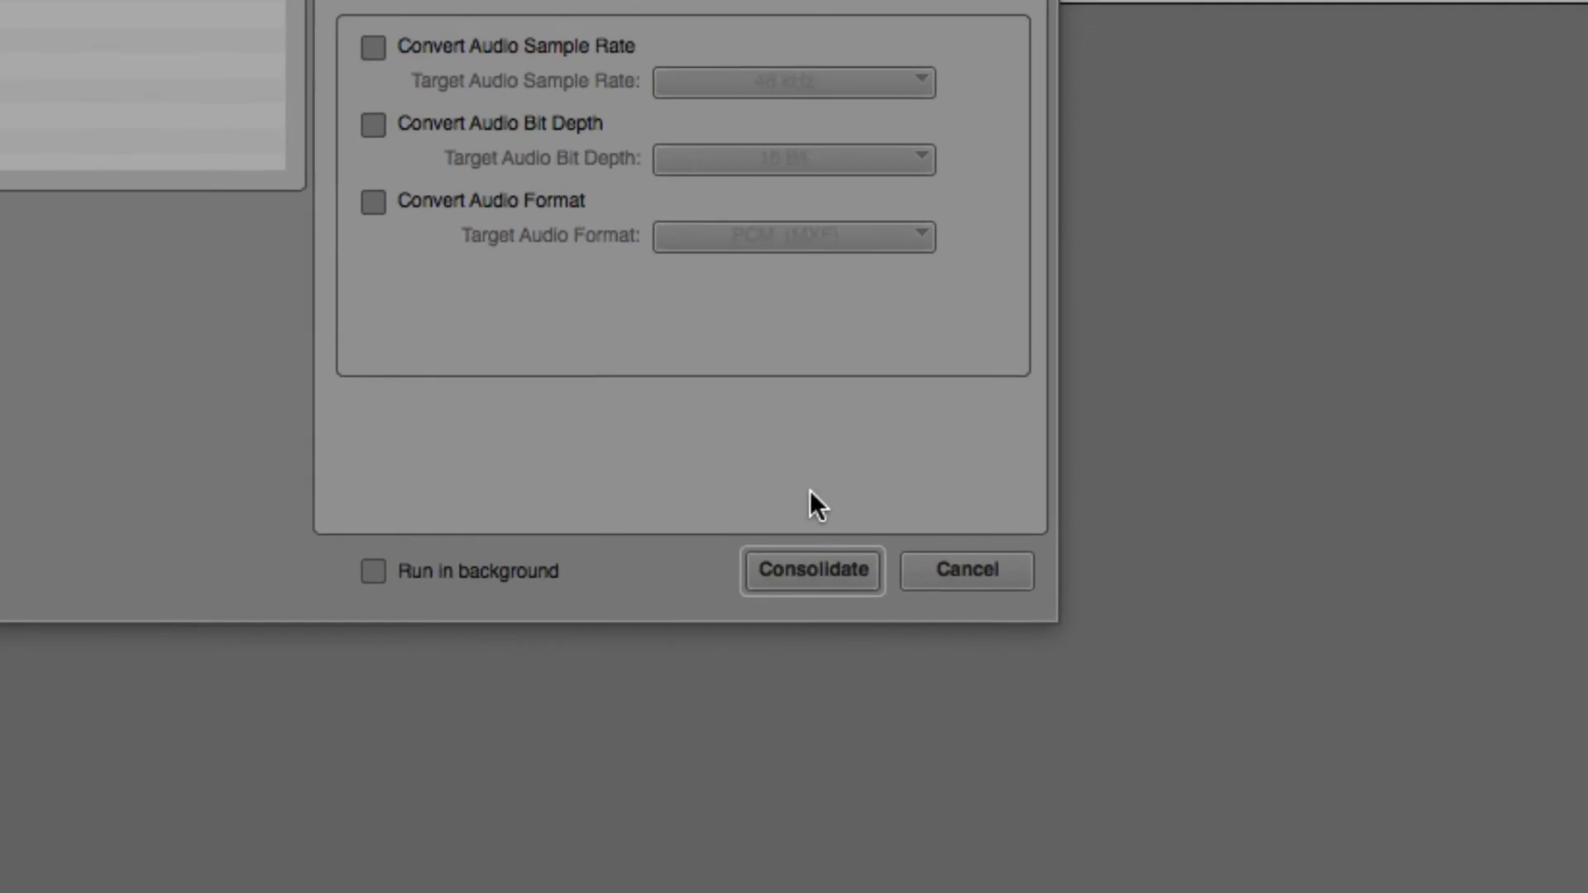
Consolidate onto KINGSTON and check the files in Avid MediaFiles > MXF > 1 in Finder.
left_click(905, 642)
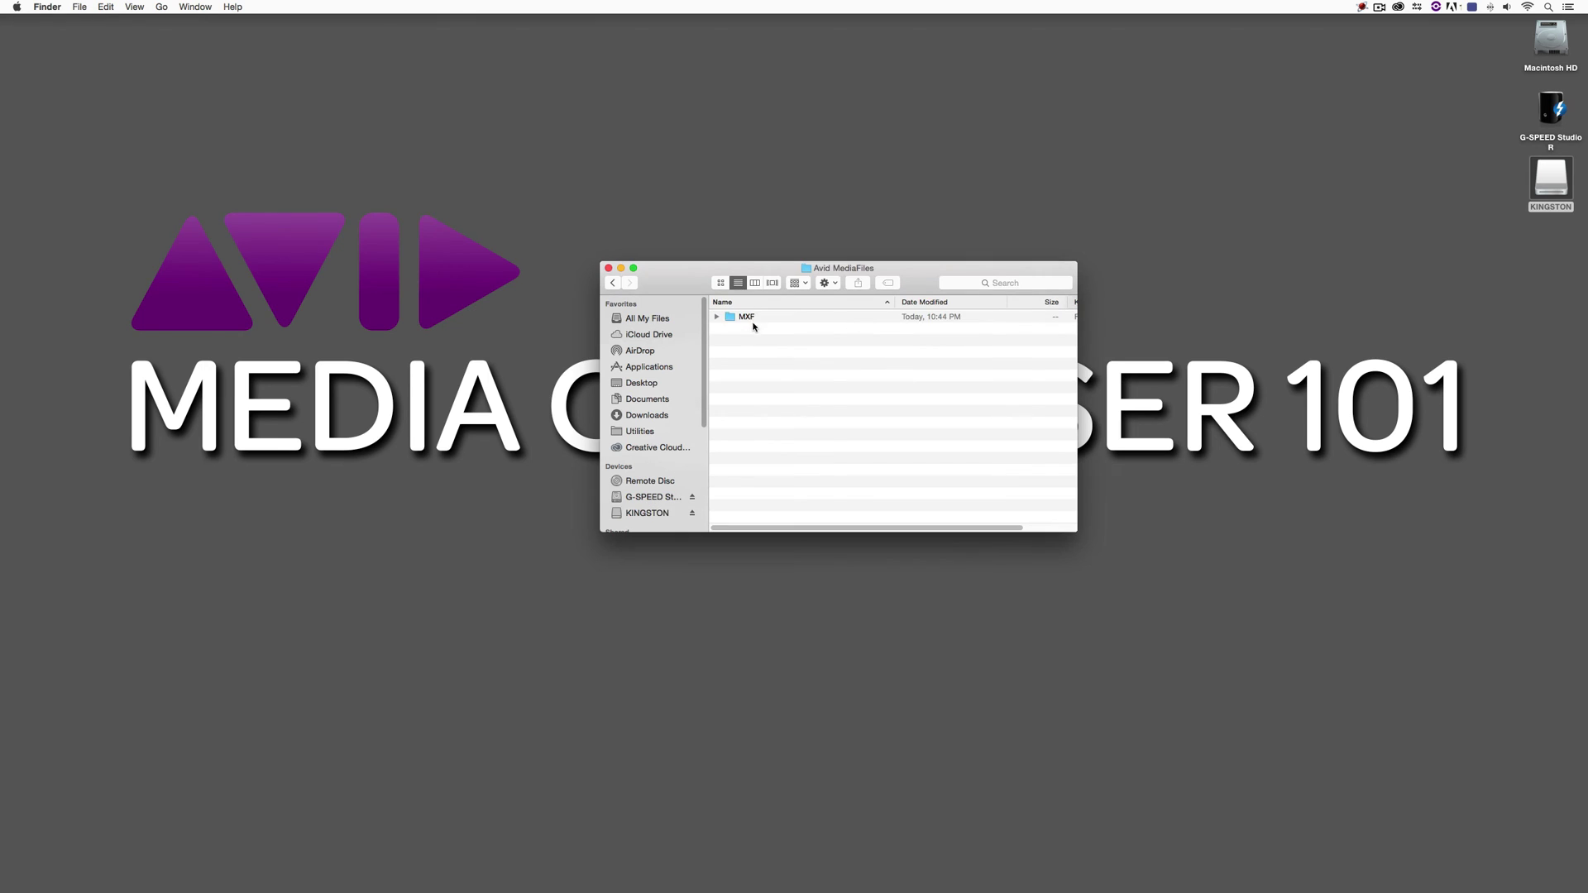
left_click(756, 319)
double_click(756, 319)
double_click(756, 319)
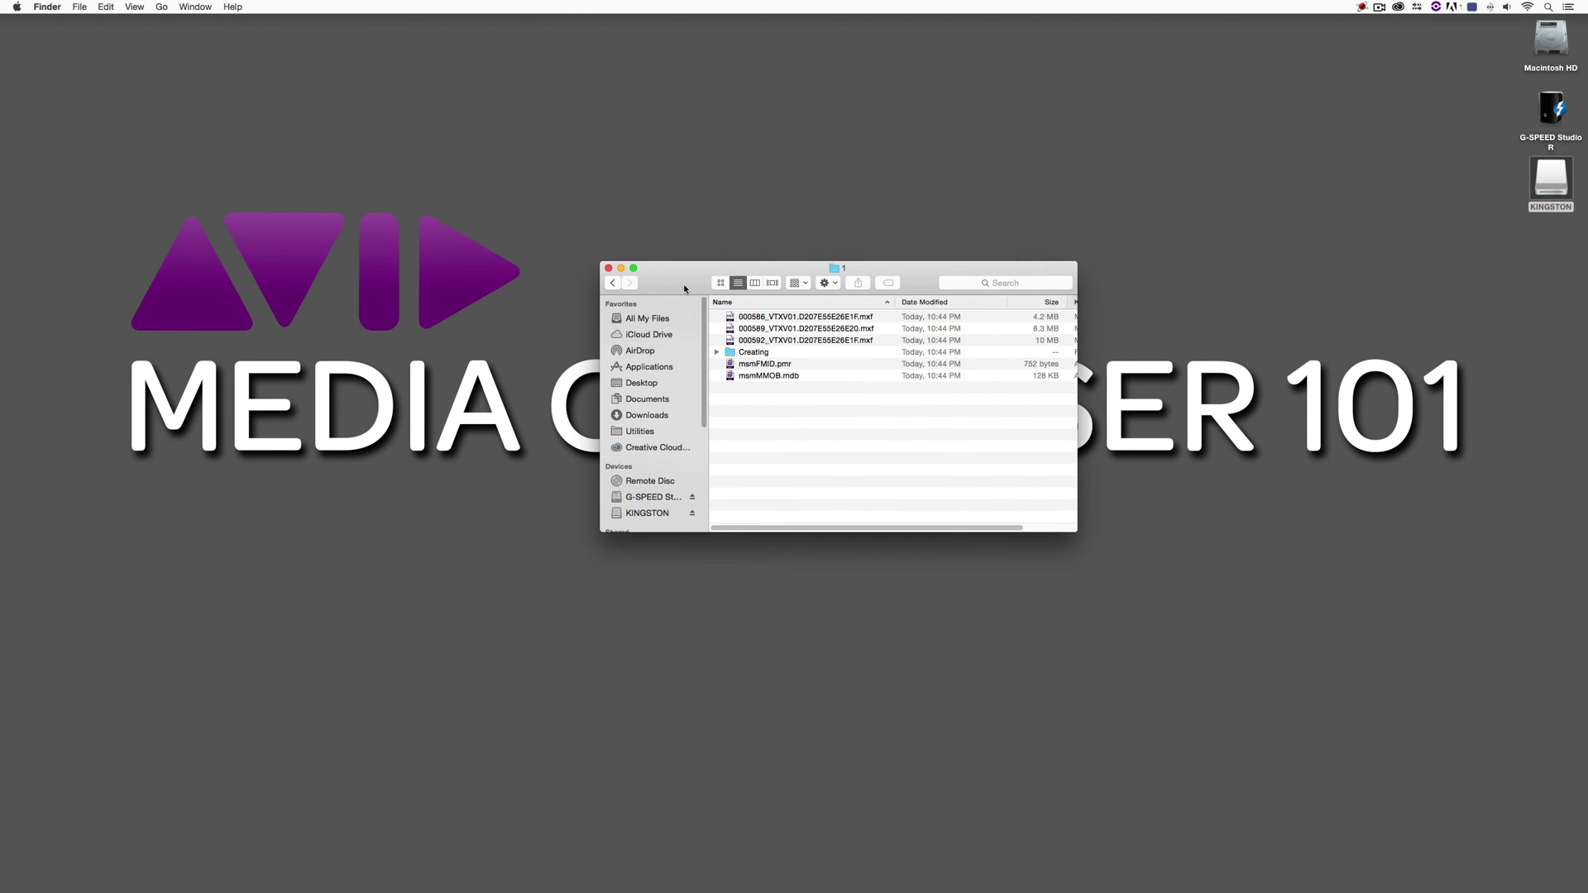
key("super+w")
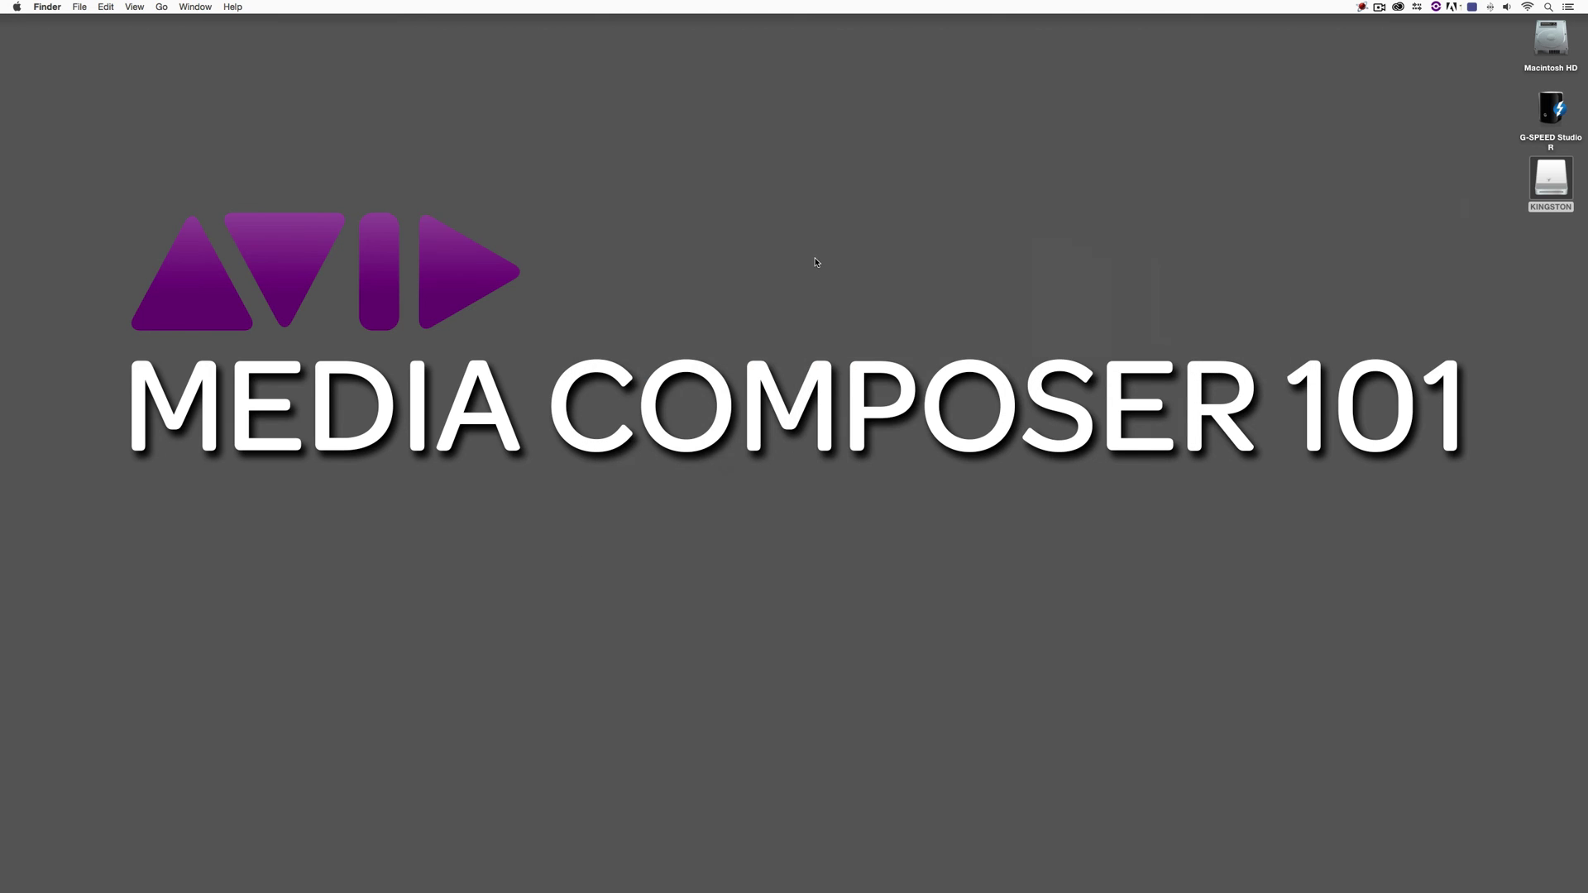
key("super+Tab")
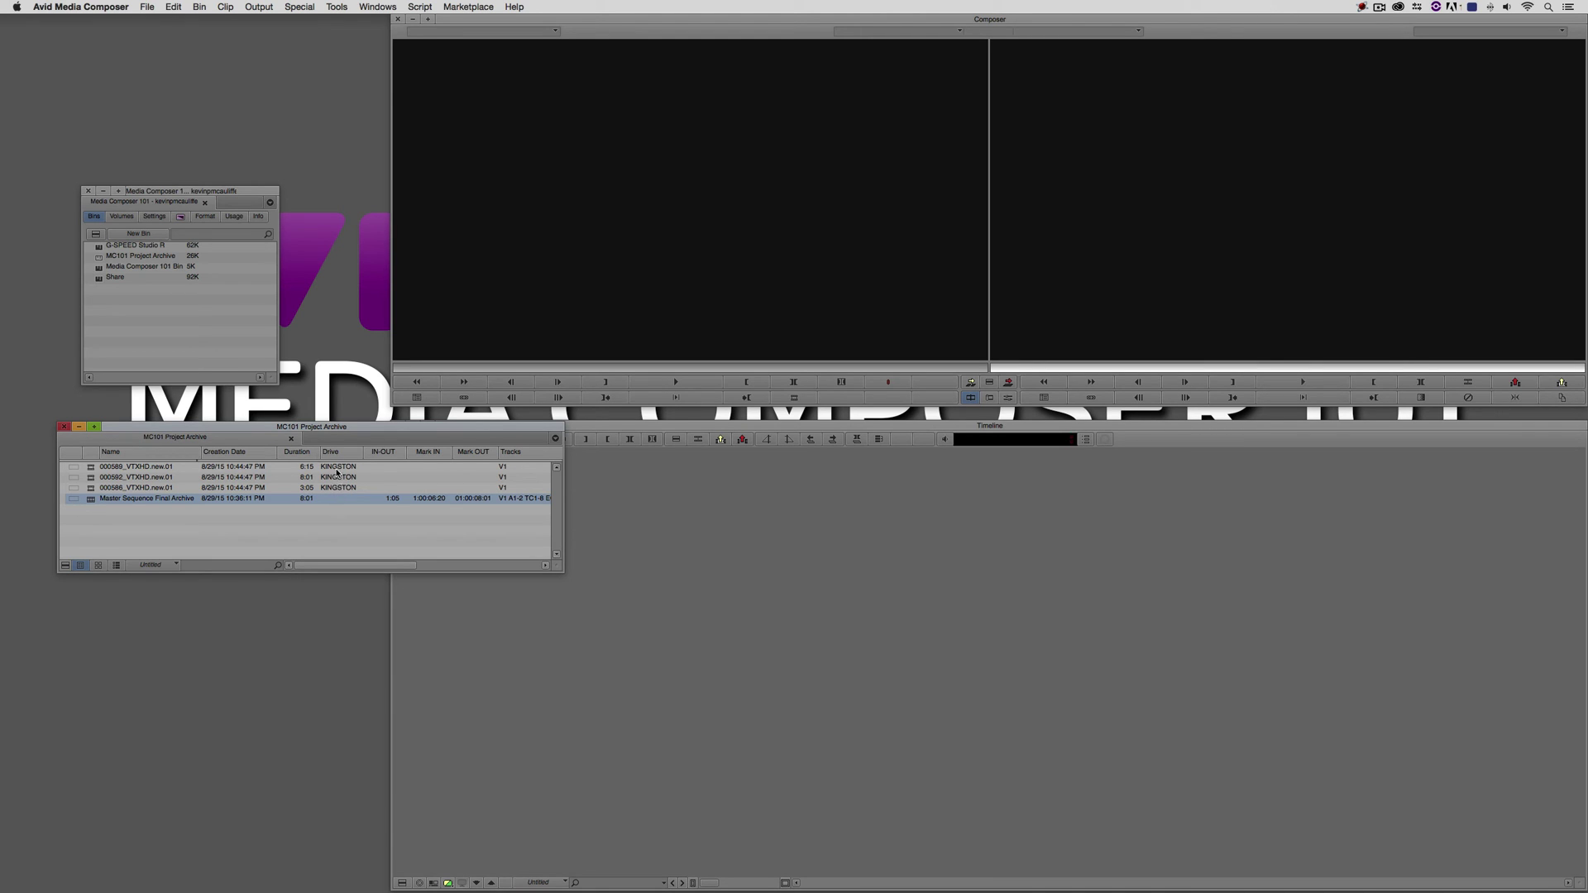
Load Master Sequence Final Archive into the Record monitor and scrub back to 01:00:02:07.
left_click_drag(89, 502, 1264, 207)
left_click(767, 630)
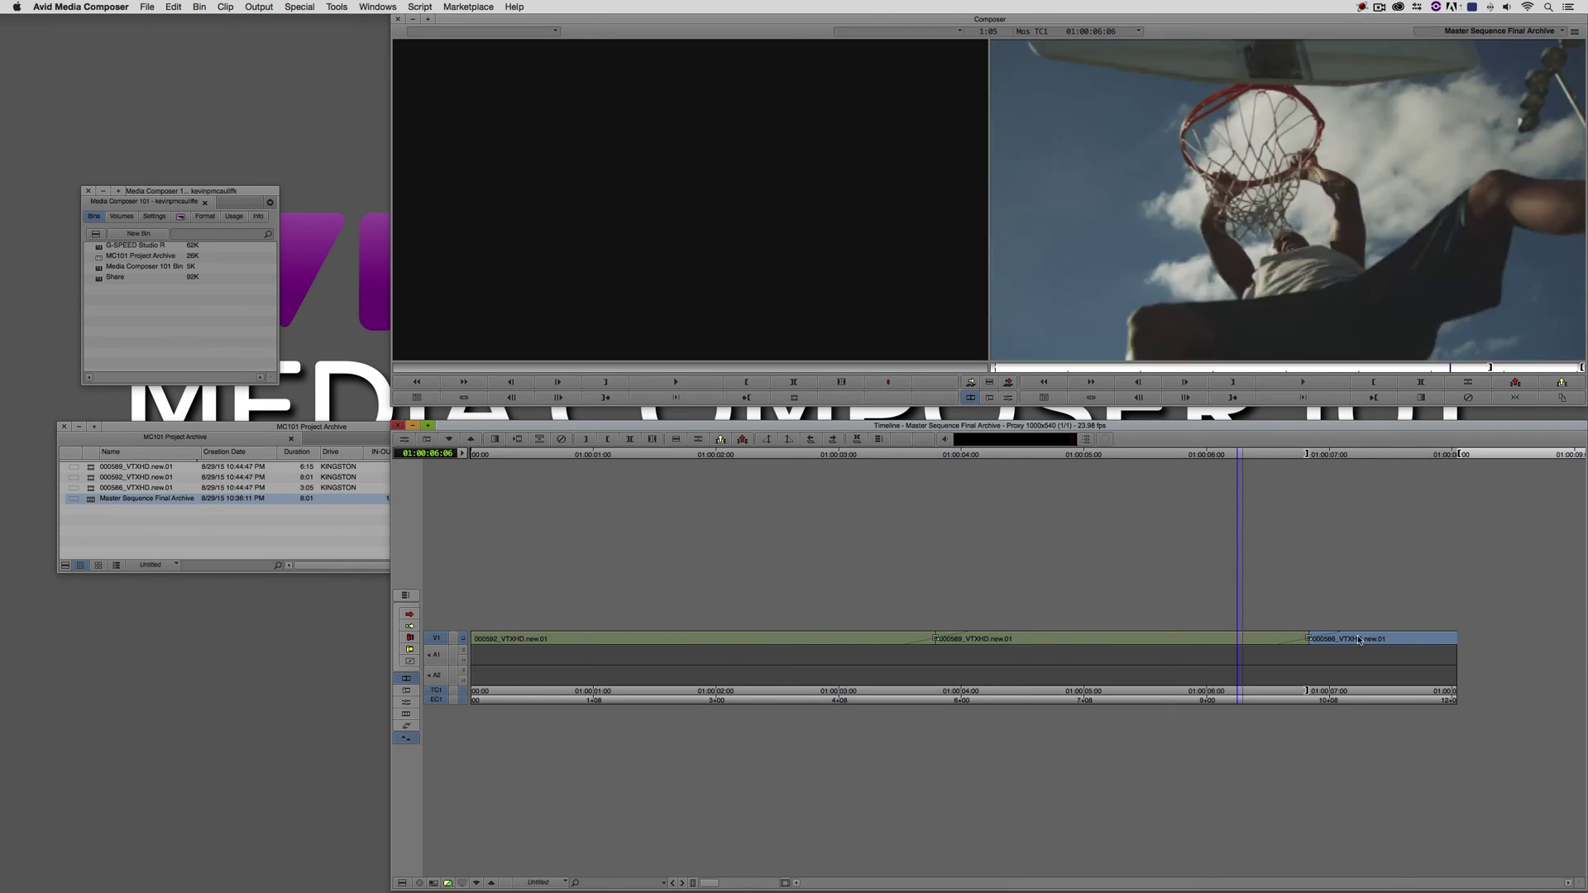
left_click_drag(1196, 638, 752, 637)
Float the editing tools as a palette, Match Frame to load the source clip, then close the archive bin.
left_click(989, 382)
left_click_drag(1051, 392, 244, 672)
left_click(277, 701)
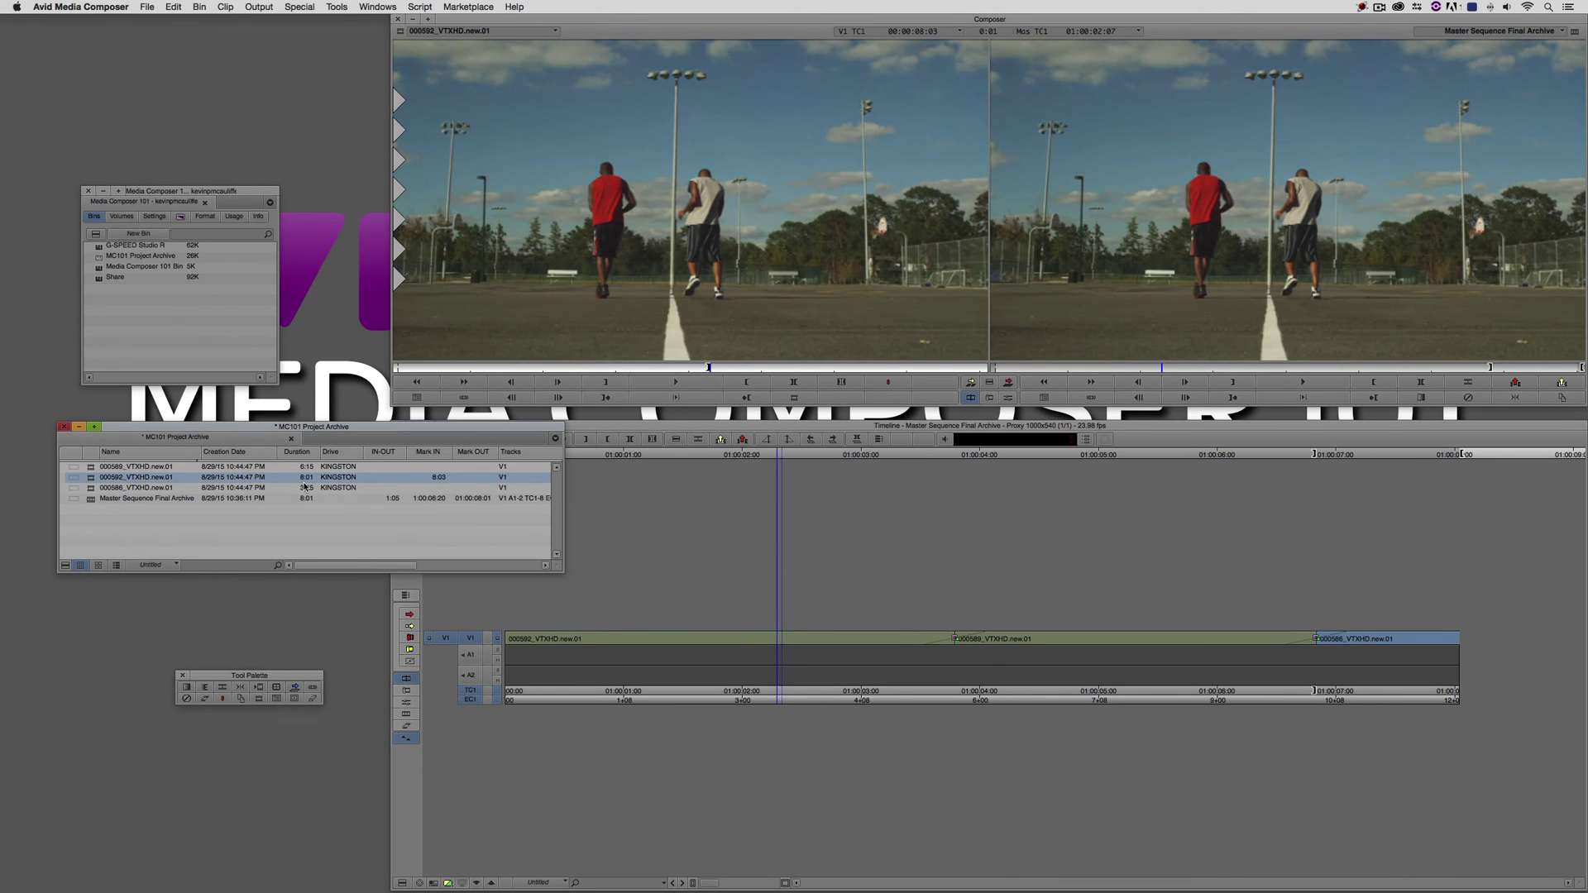
left_click(66, 428)
key("super+q")
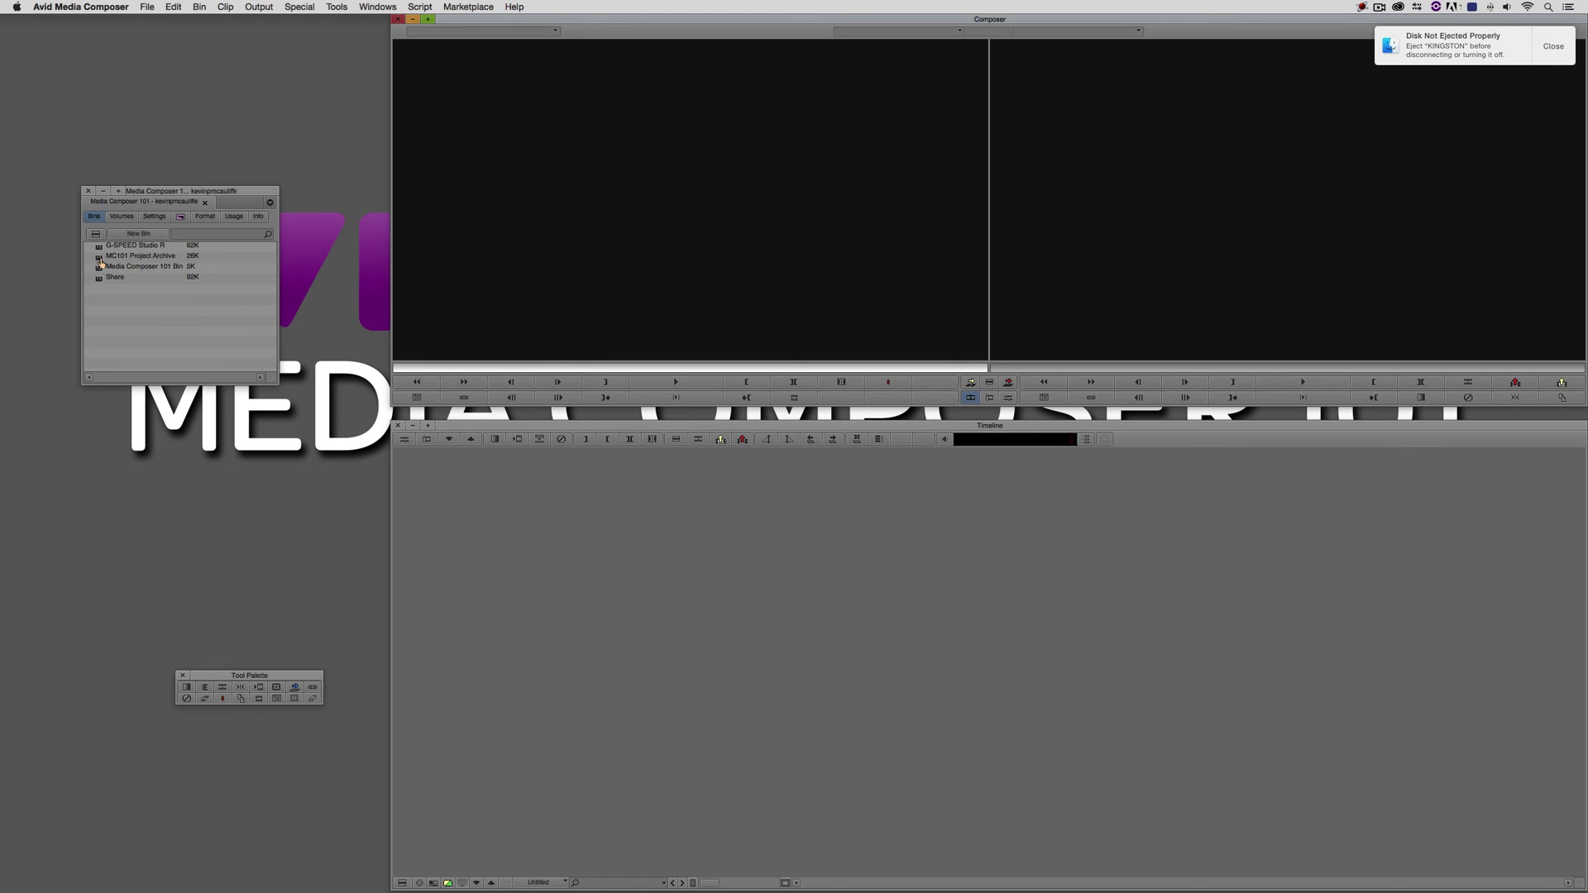
Reopen MC101 Project Archive and load clips 000586_VTXHD.new.01 and 000592_VTXHD.new.01, which show Media Offline.
double_click(100, 258)
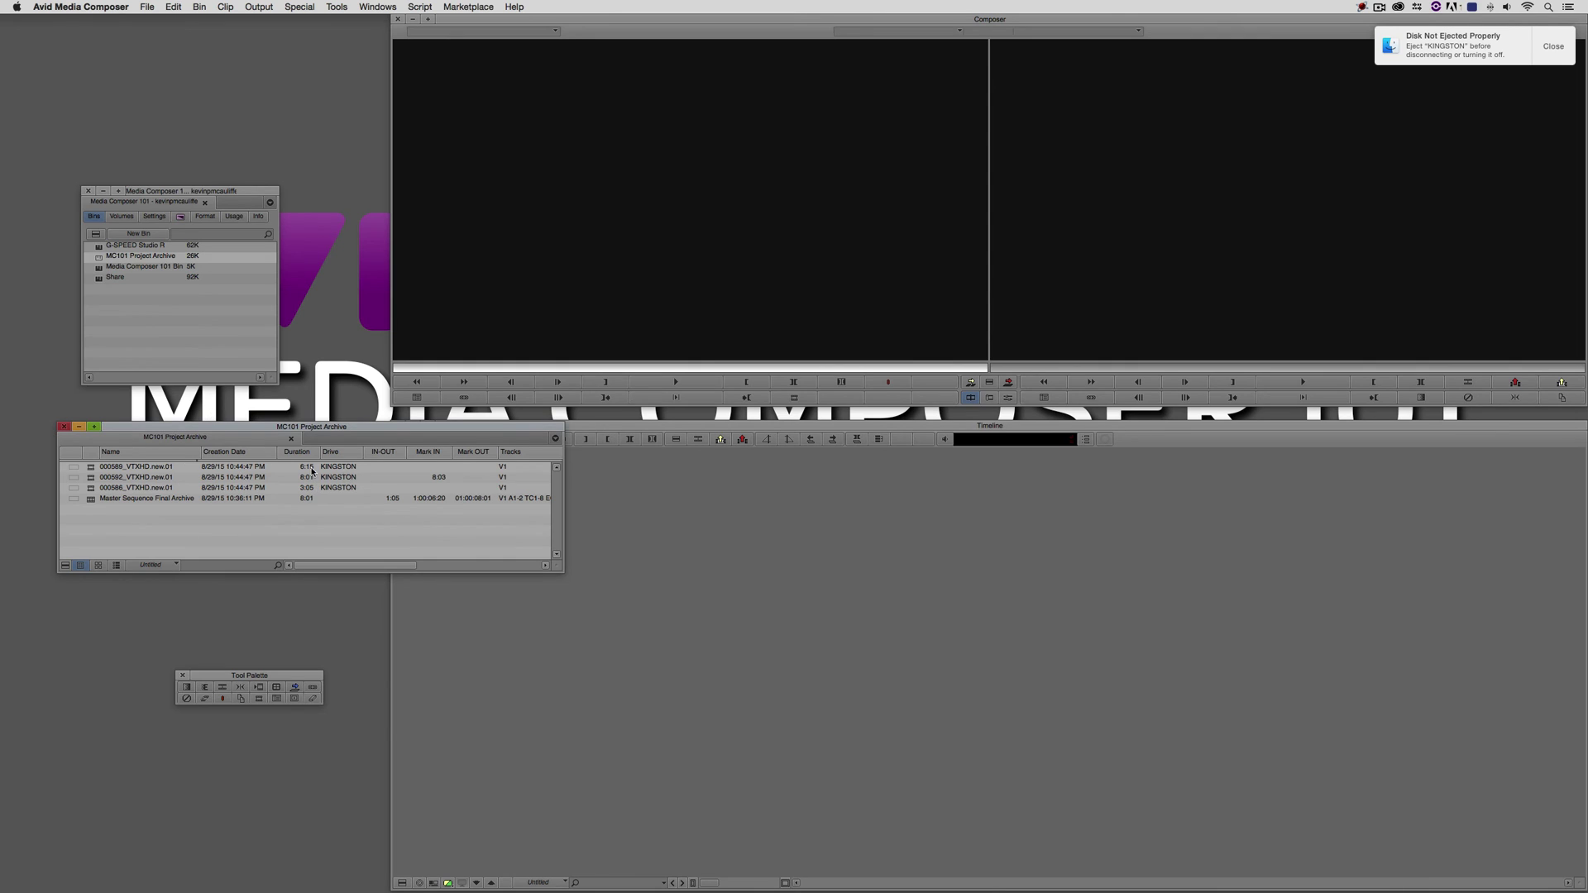
double_click(91, 488)
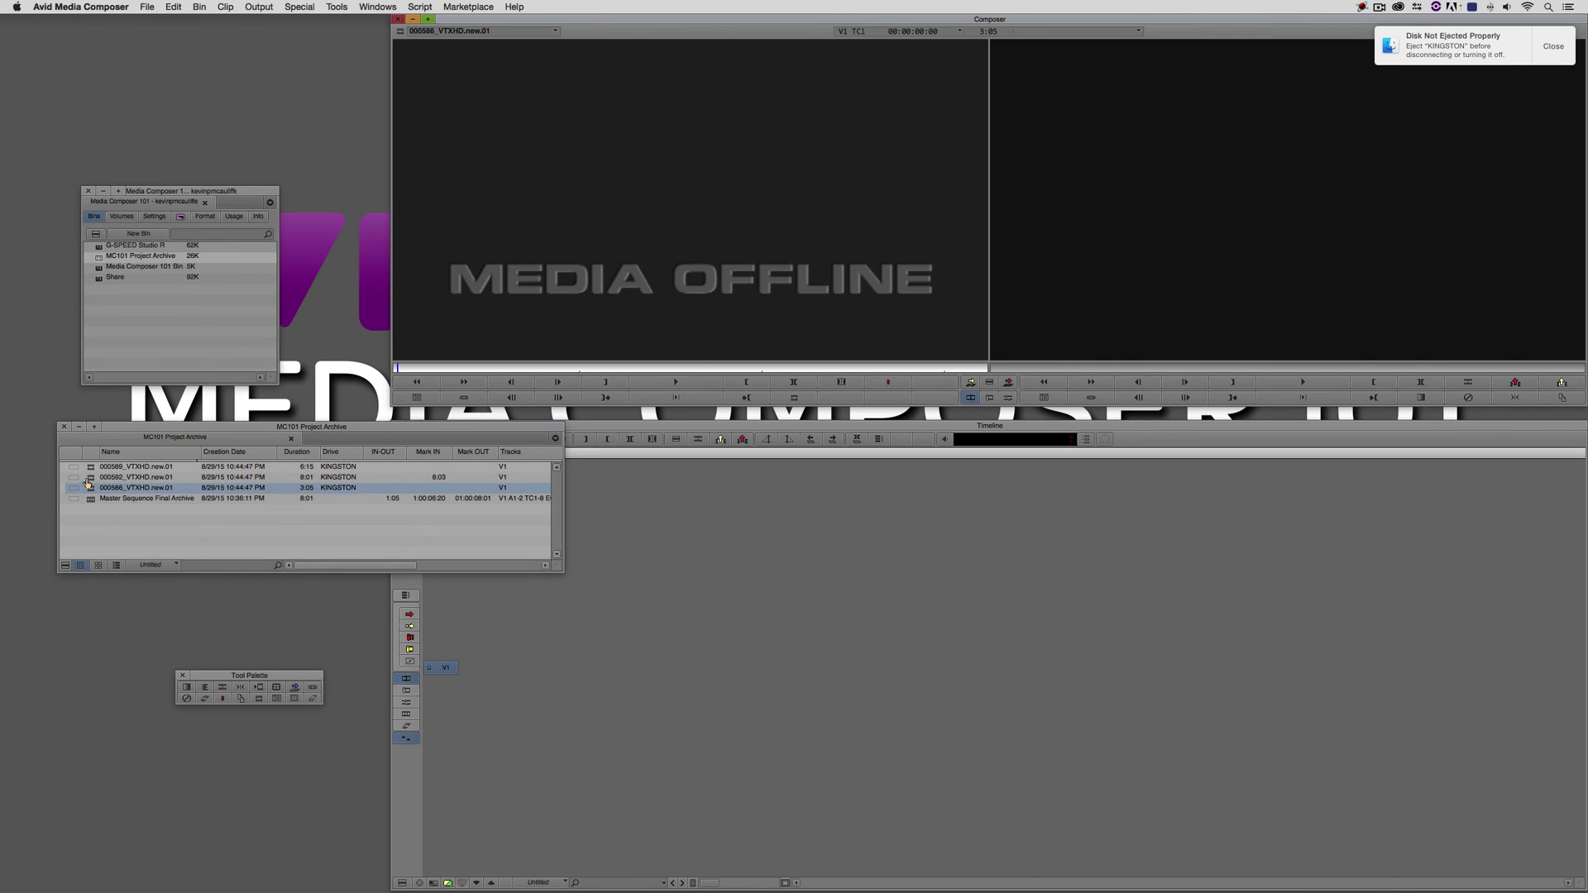
double_click(89, 478)
left_click(87, 487)
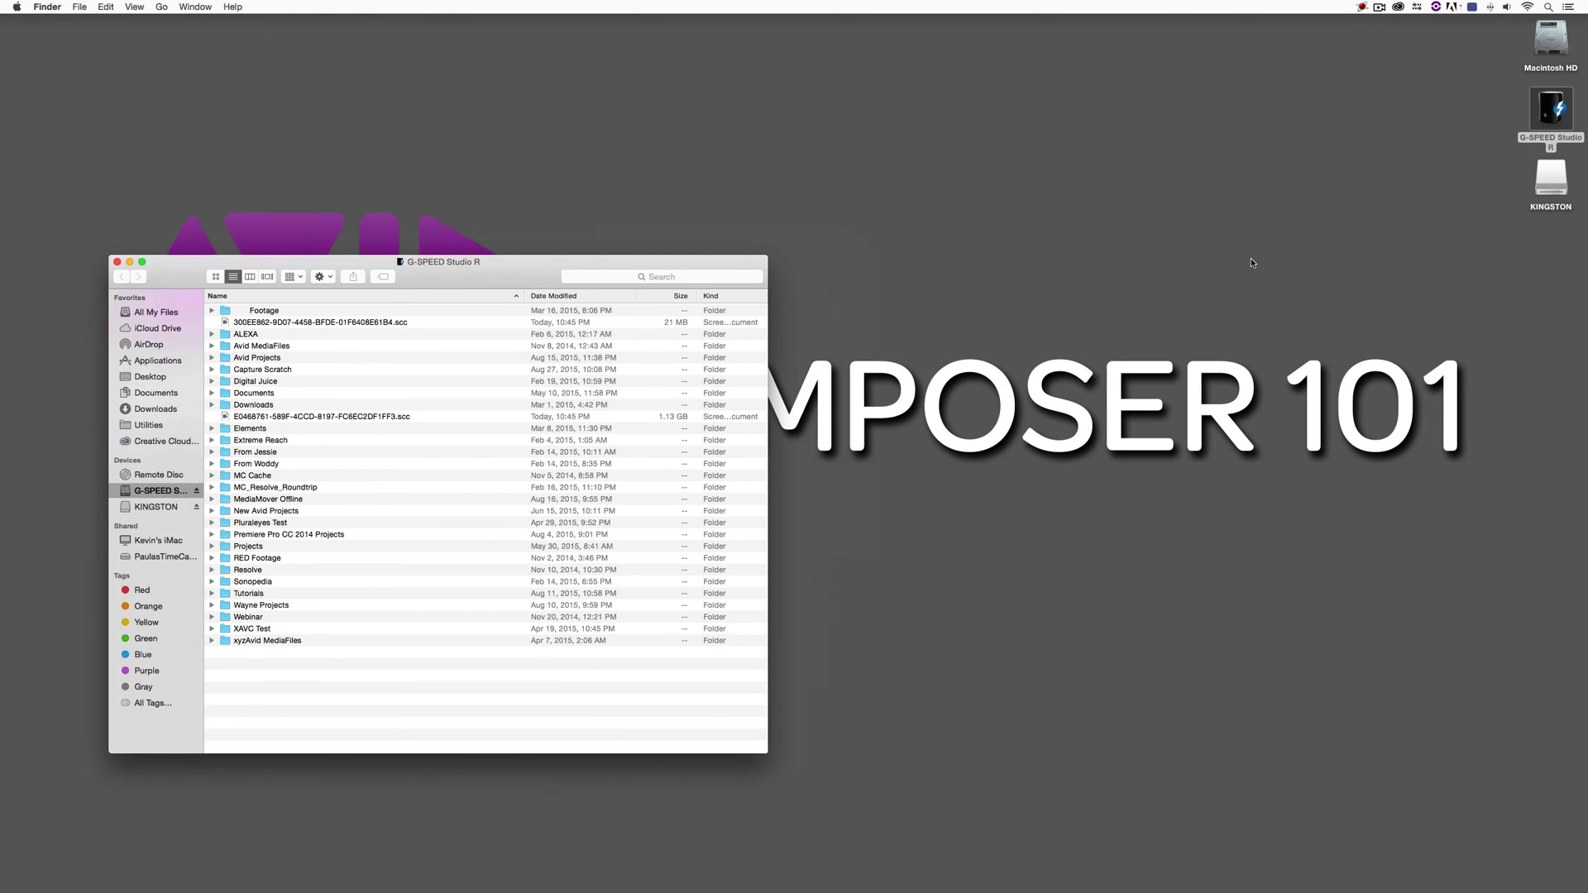
Copy MC101 Project Archive.avb from Avid Projects > Media Composer 101 onto the KINGSTON drive.
double_click(240, 358)
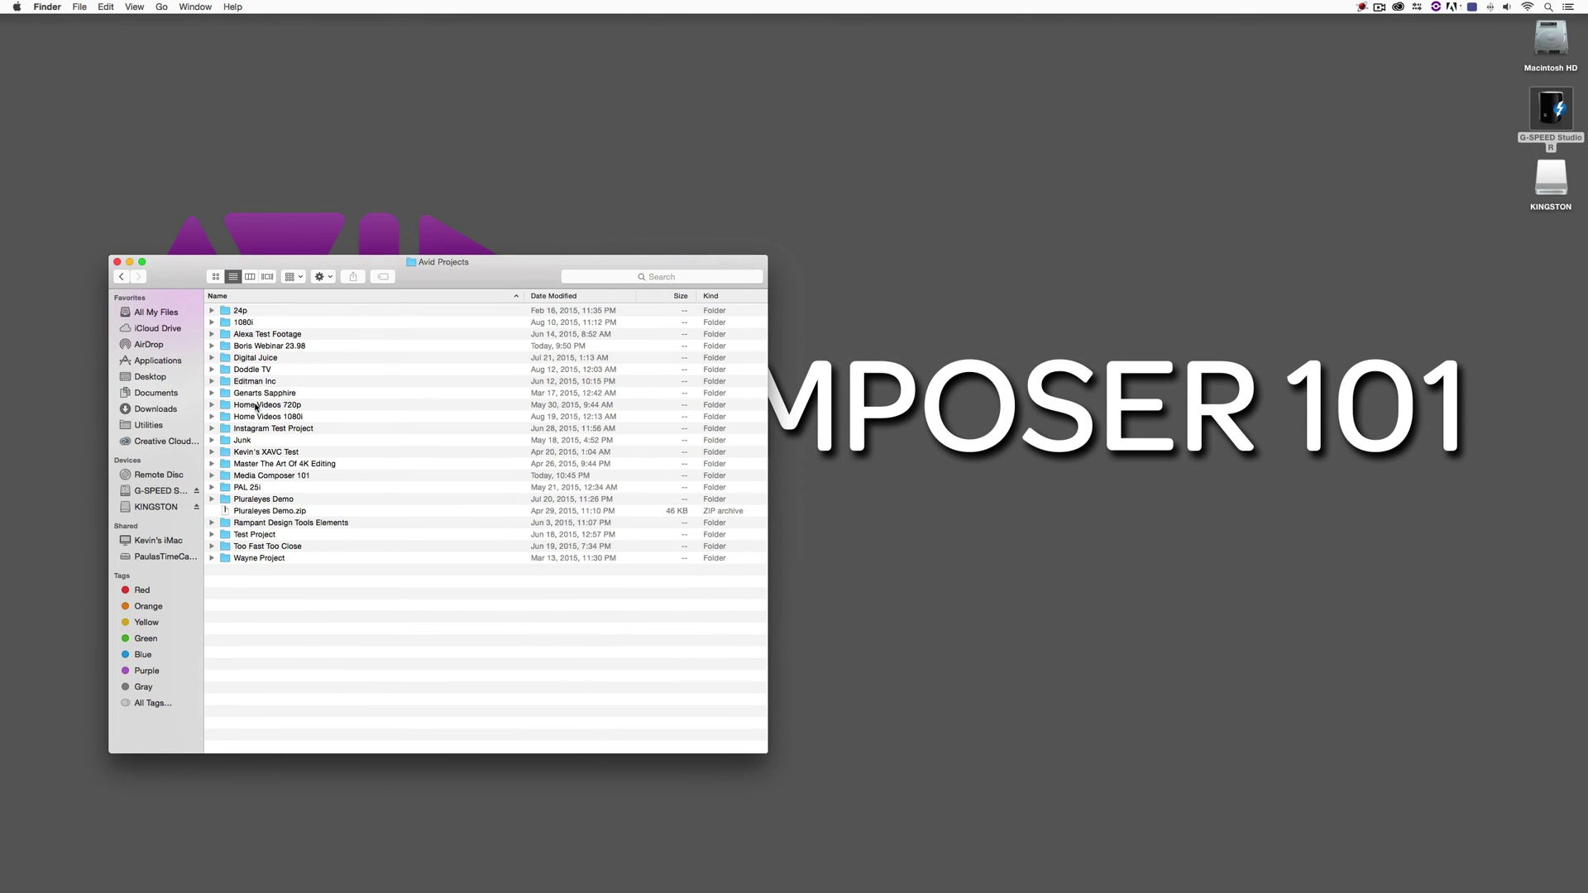
double_click(258, 477)
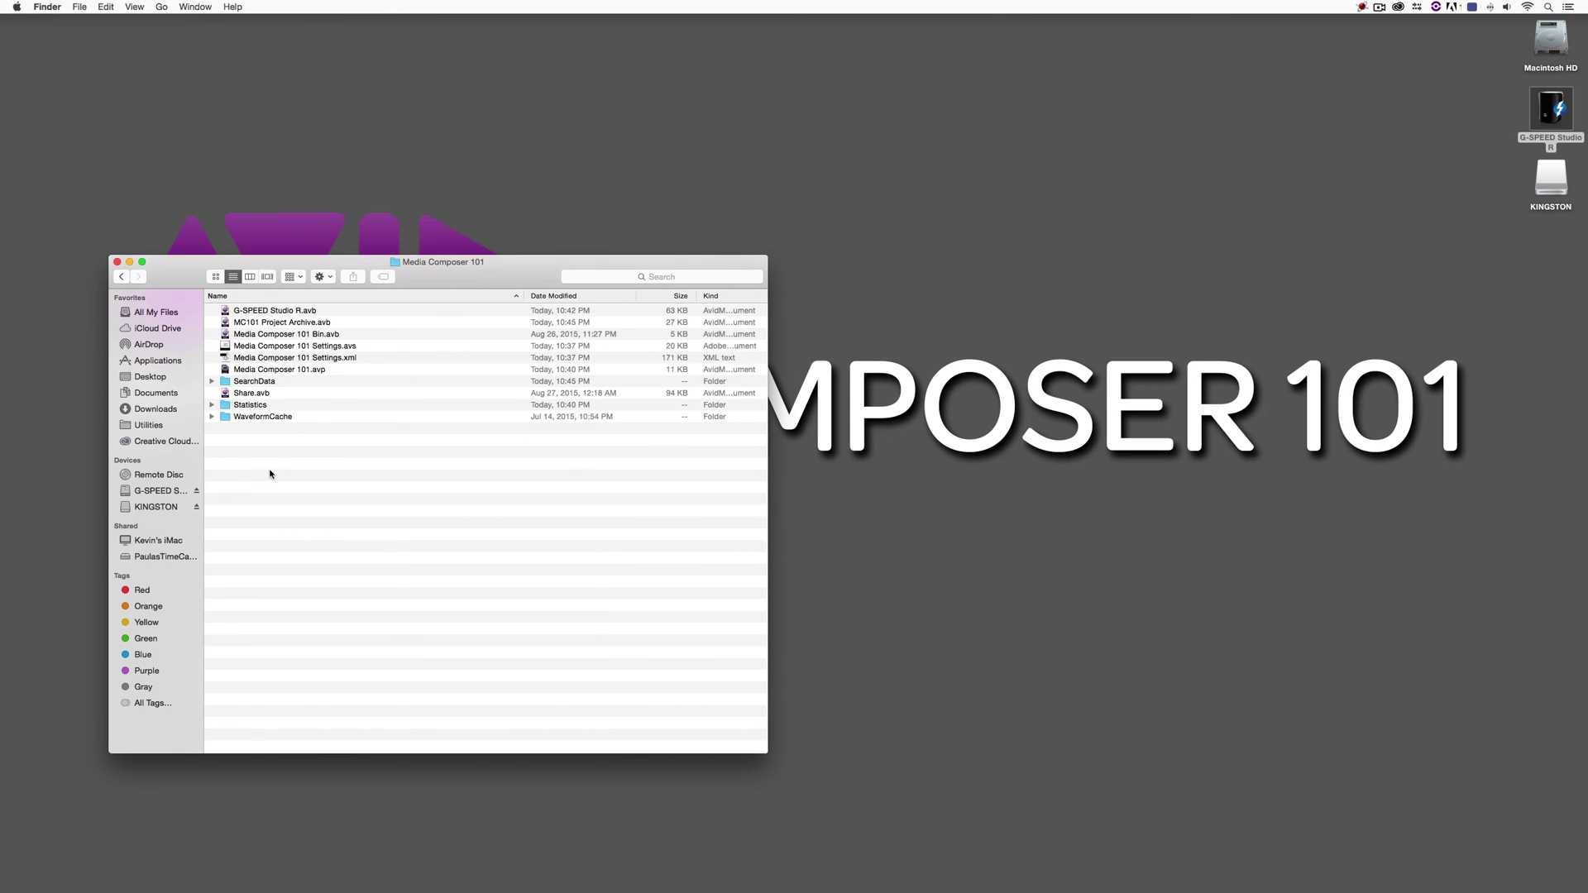
left_click(273, 323)
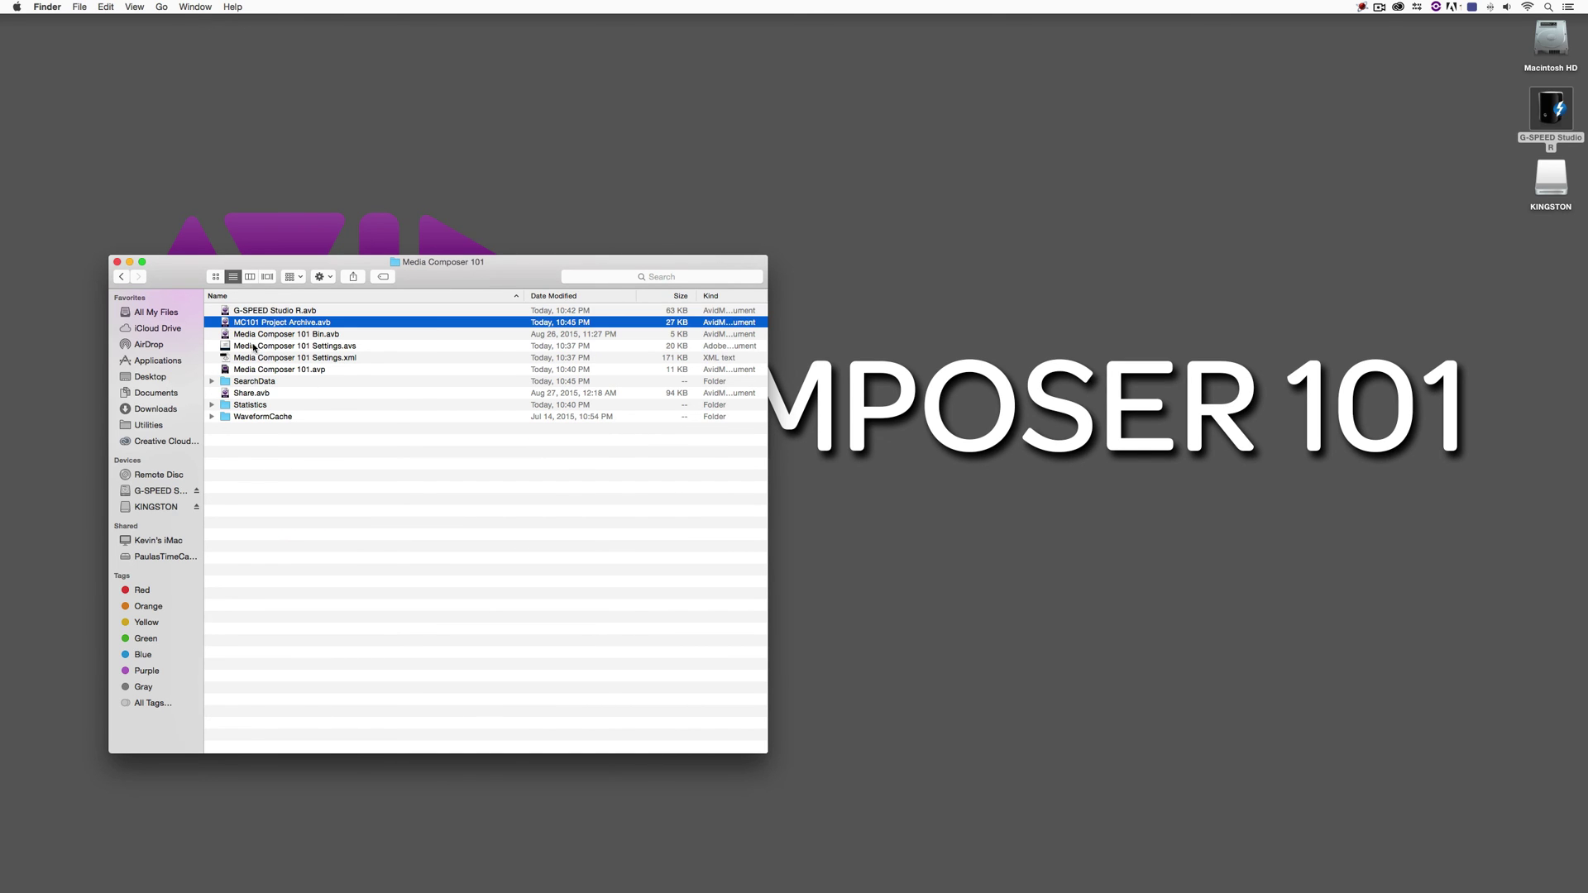
double_click(1545, 187)
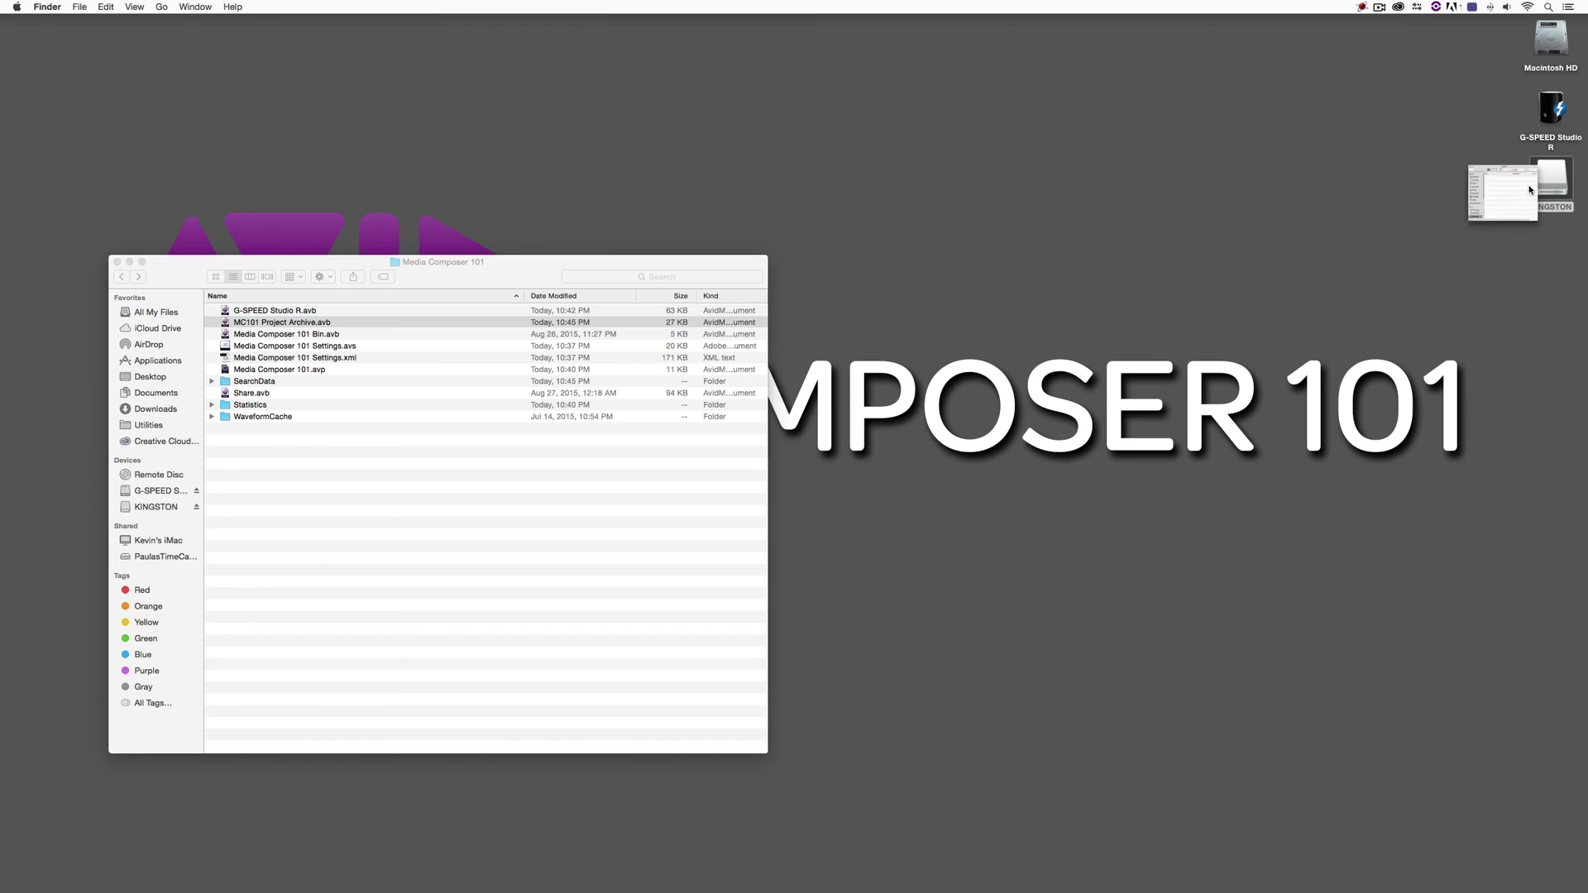
left_click_drag(1017, 258, 1272, 214)
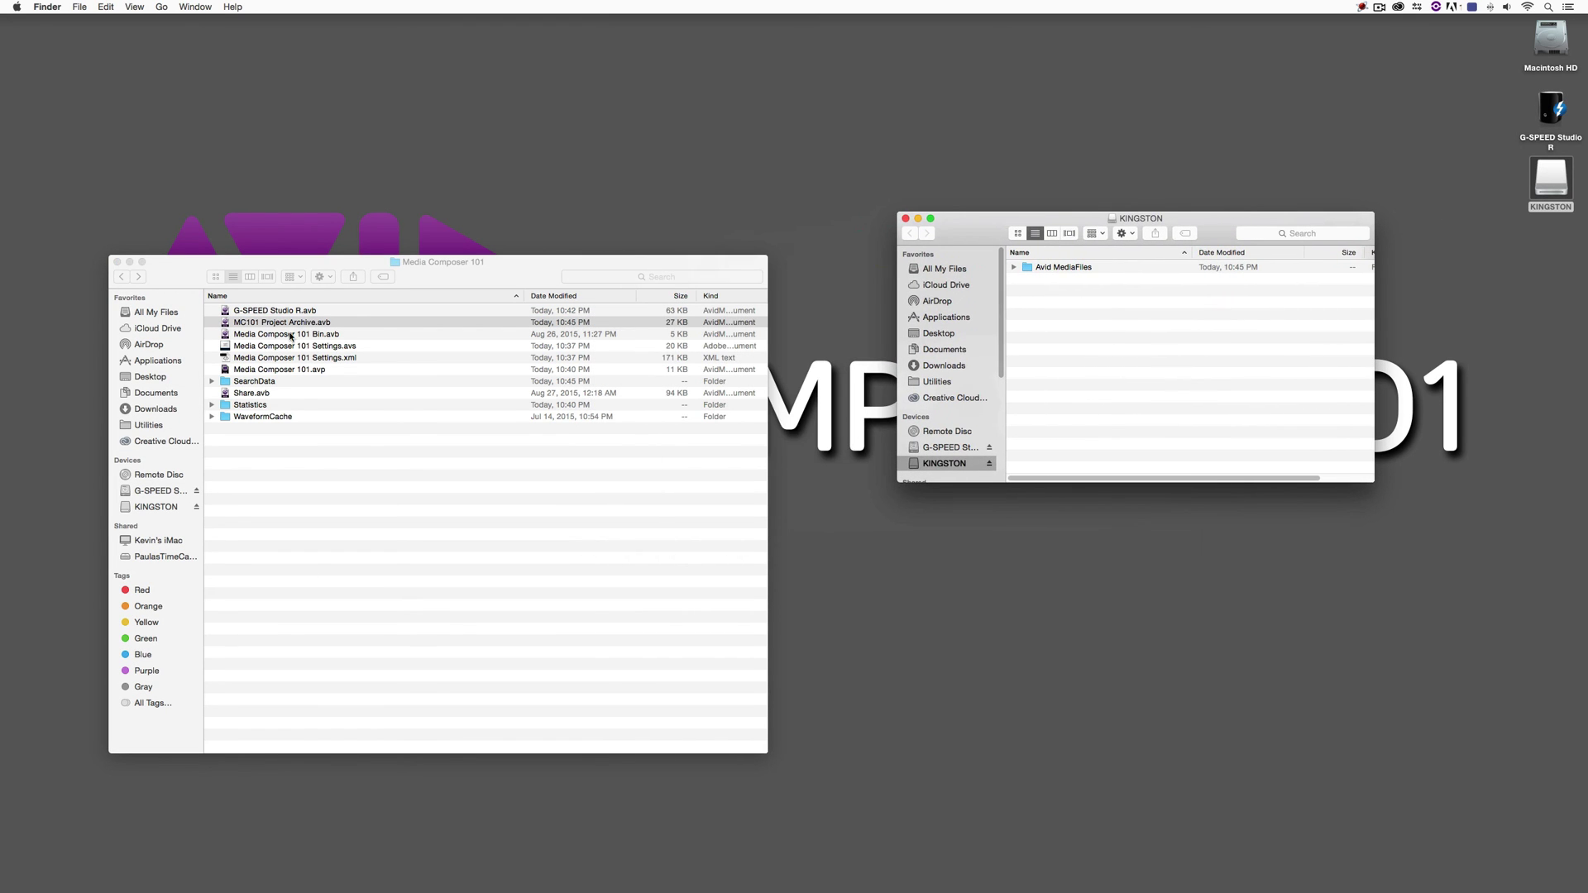
left_click_drag(281, 323, 1125, 331)
Close the Media Composer 101 Finder window and return to Avid Media Composer.
key("super+Tab")
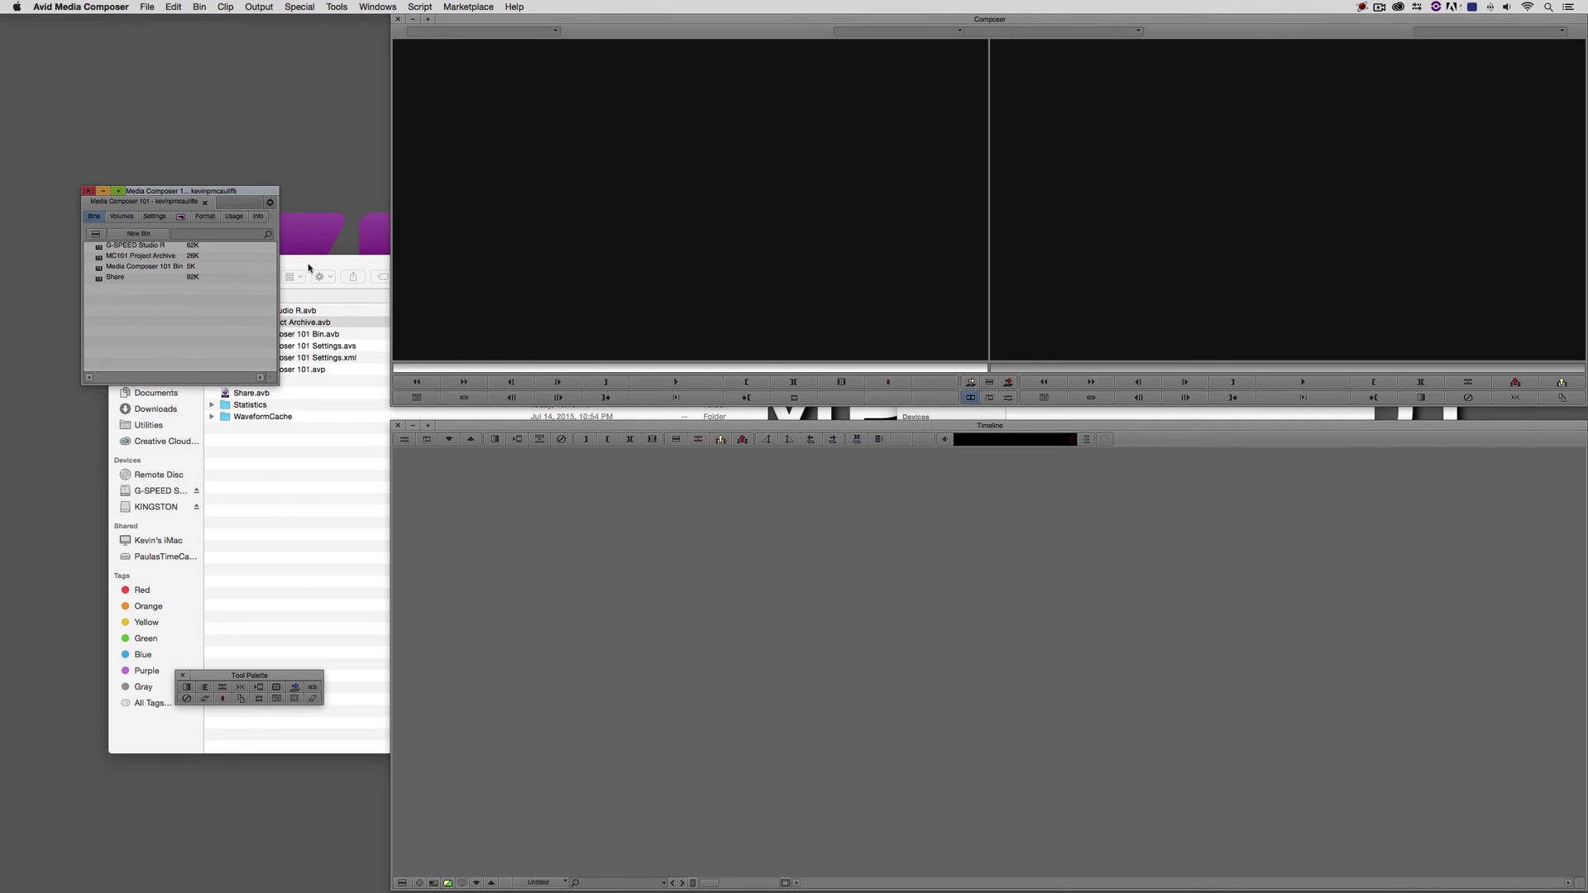
left_click(308, 267)
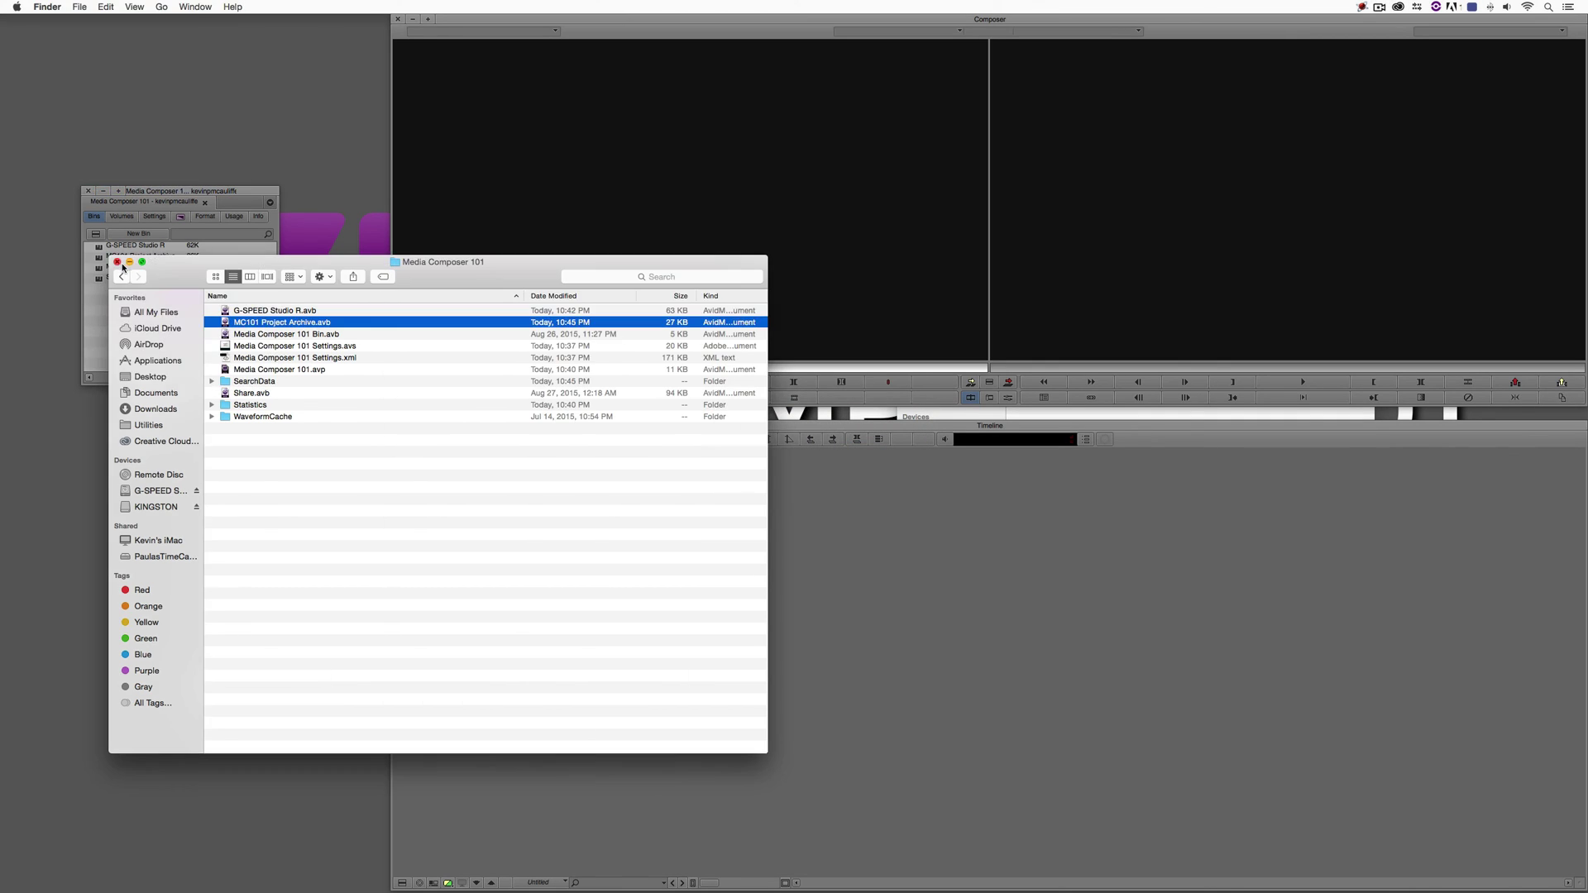
key("super+h")
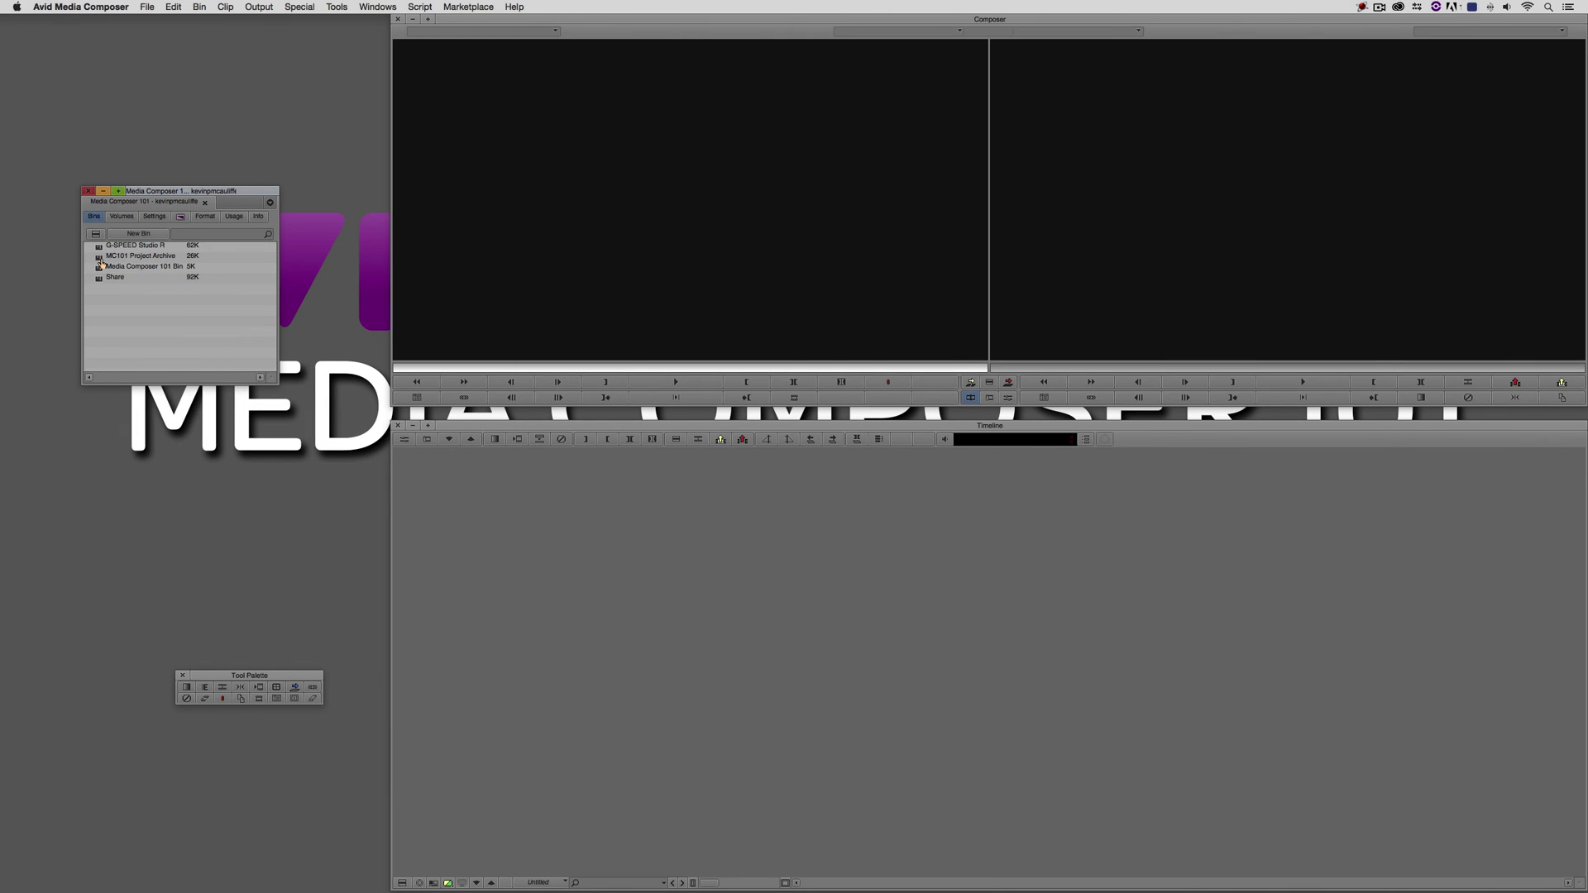
Reopen the archive bin, load its three clips to confirm they play, and enlarge the bin.
double_click(100, 257)
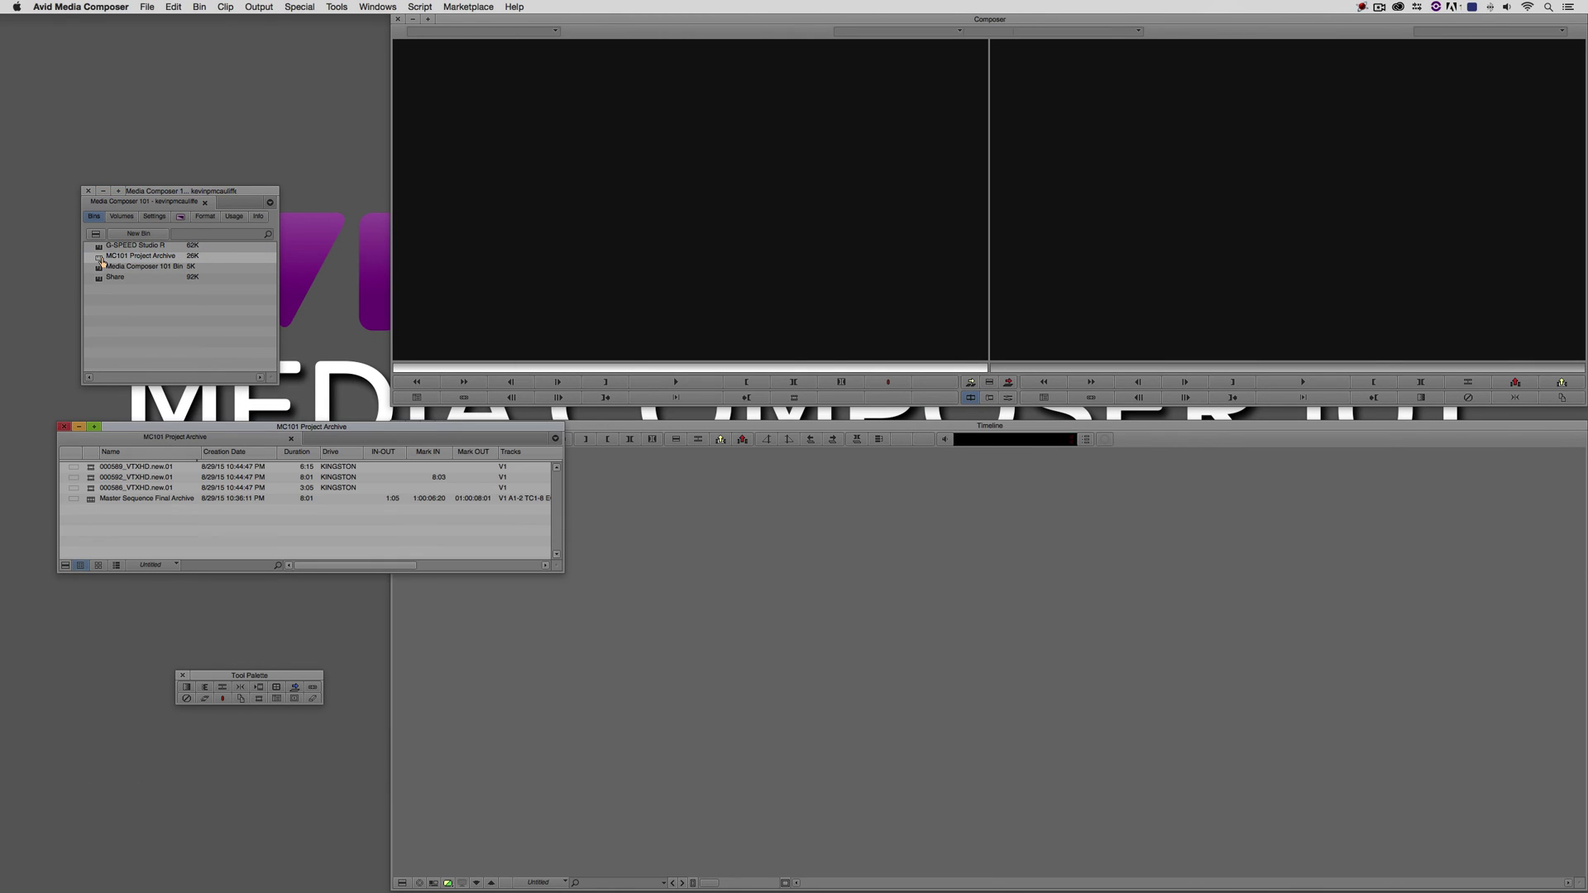
double_click(93, 468)
double_click(93, 478)
double_click(92, 489)
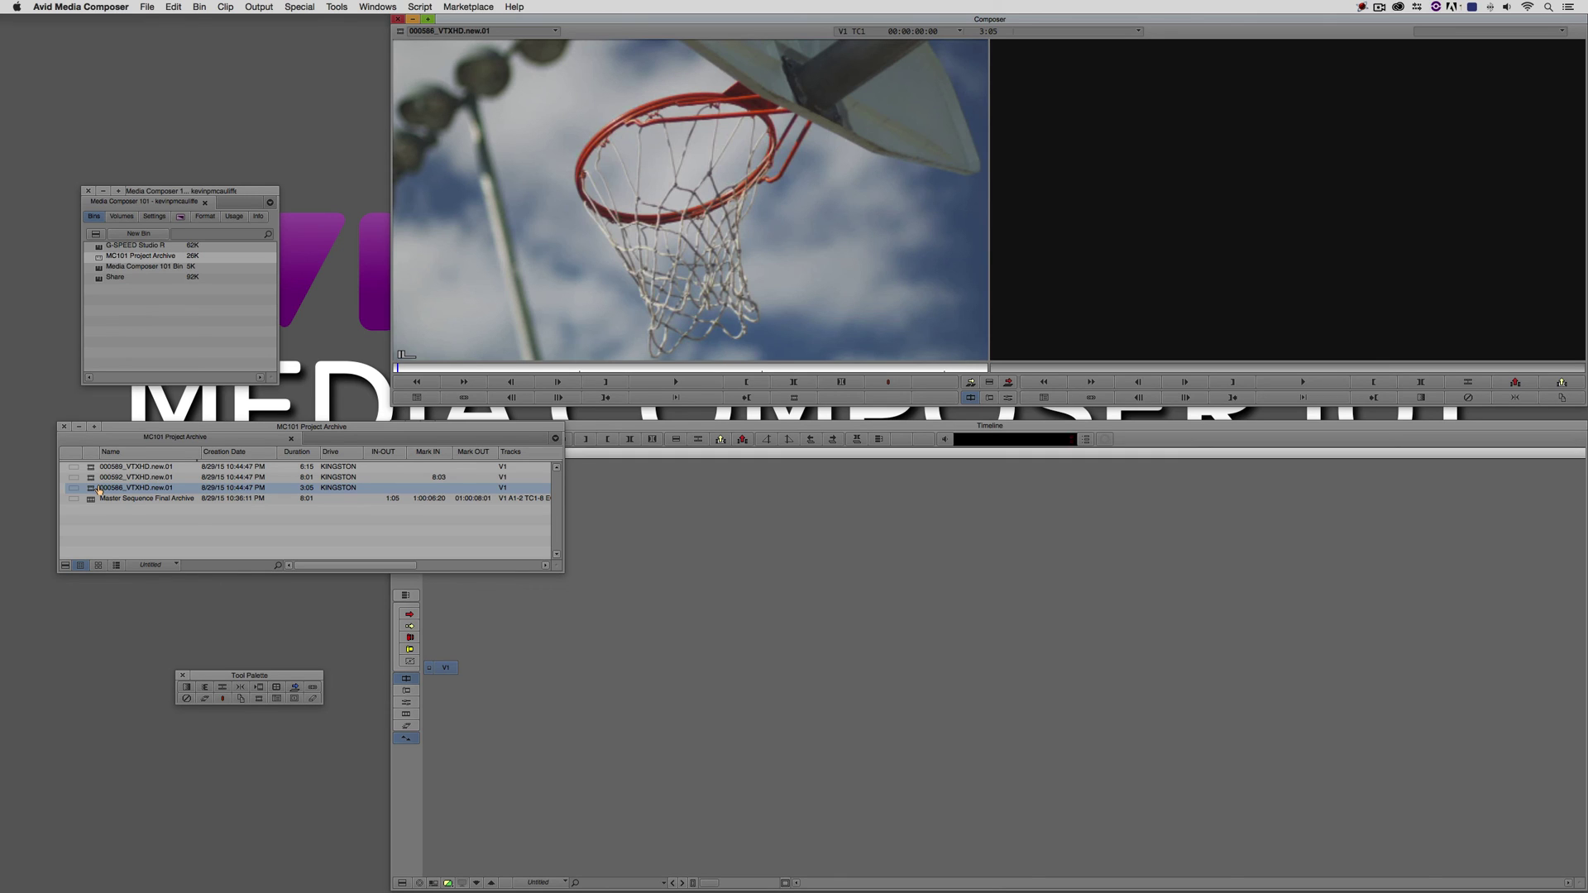
left_click(290, 432)
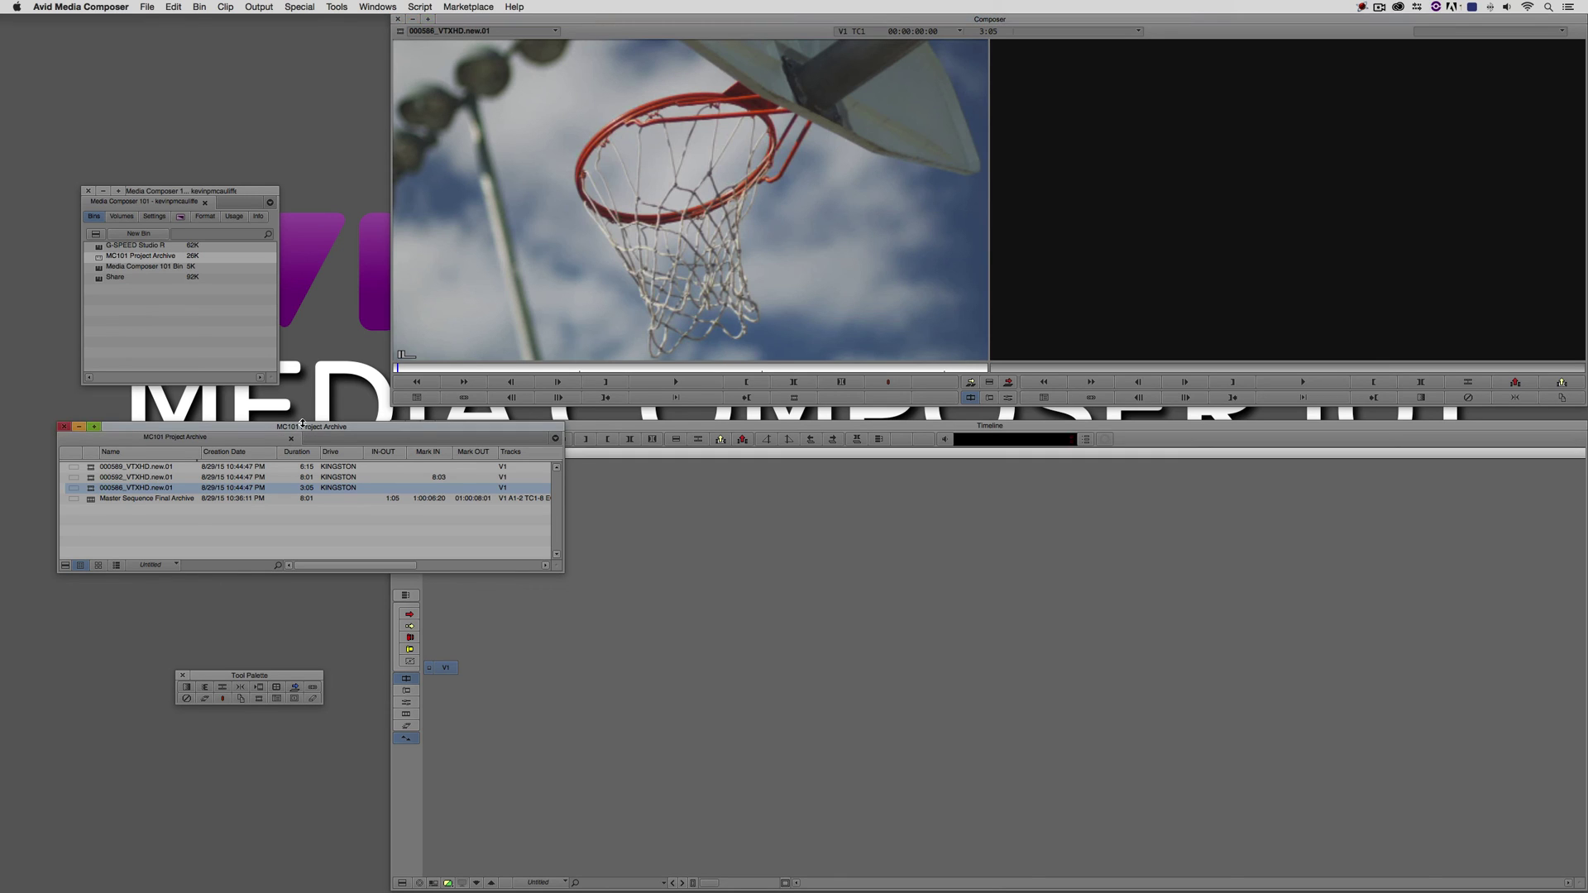
left_click_drag(304, 423, 315, 118)
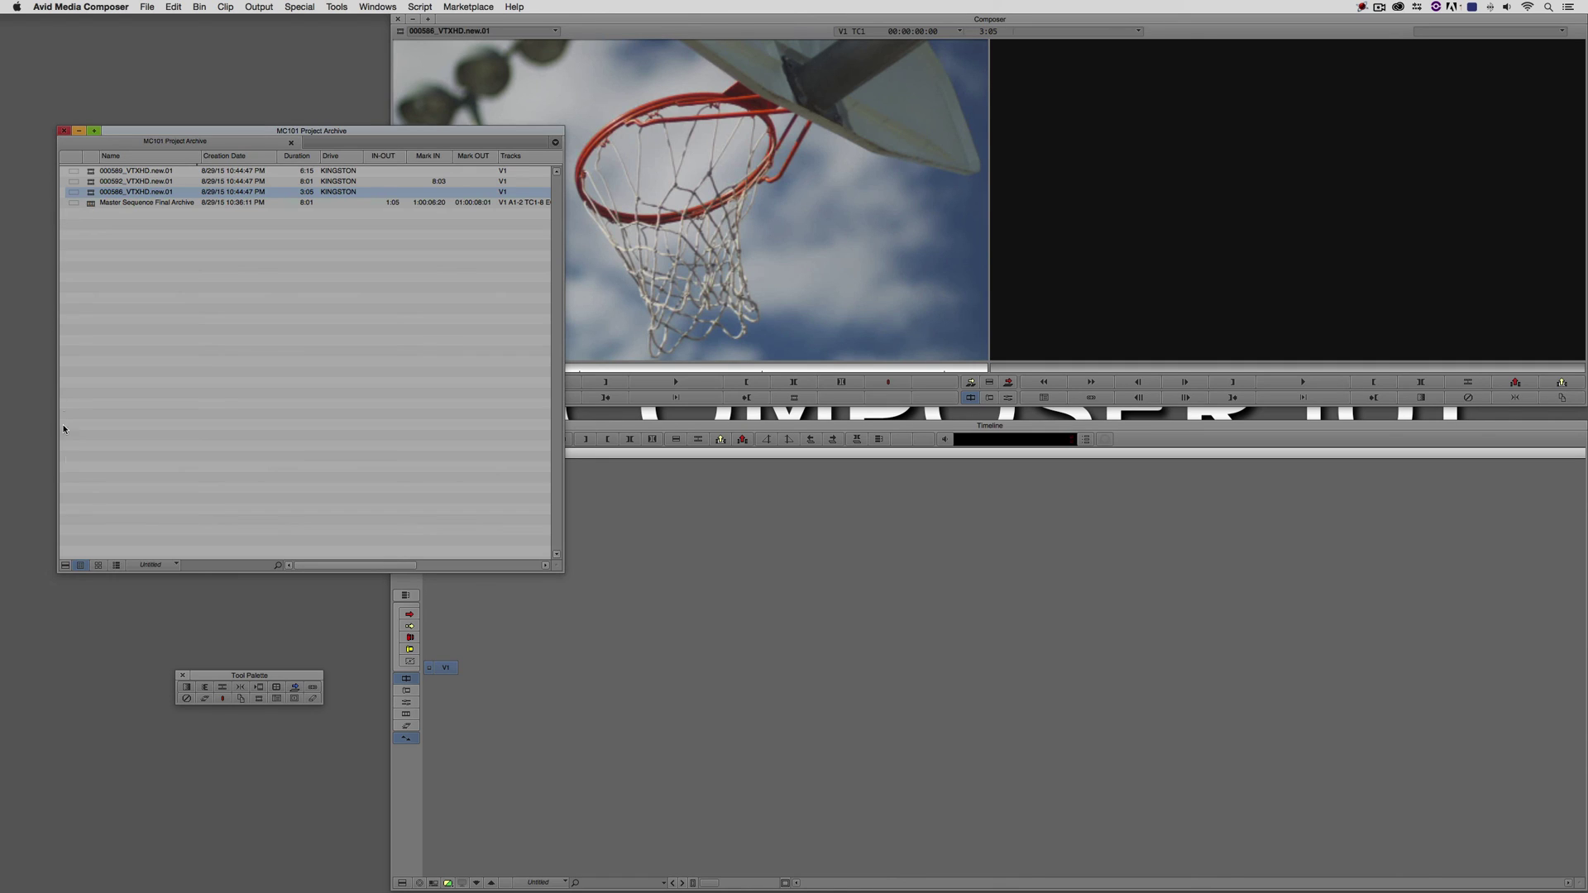
In Set Bin Display, uncheck Master Clips, Linked Master Clips and Motion Effects.
left_click(65, 566)
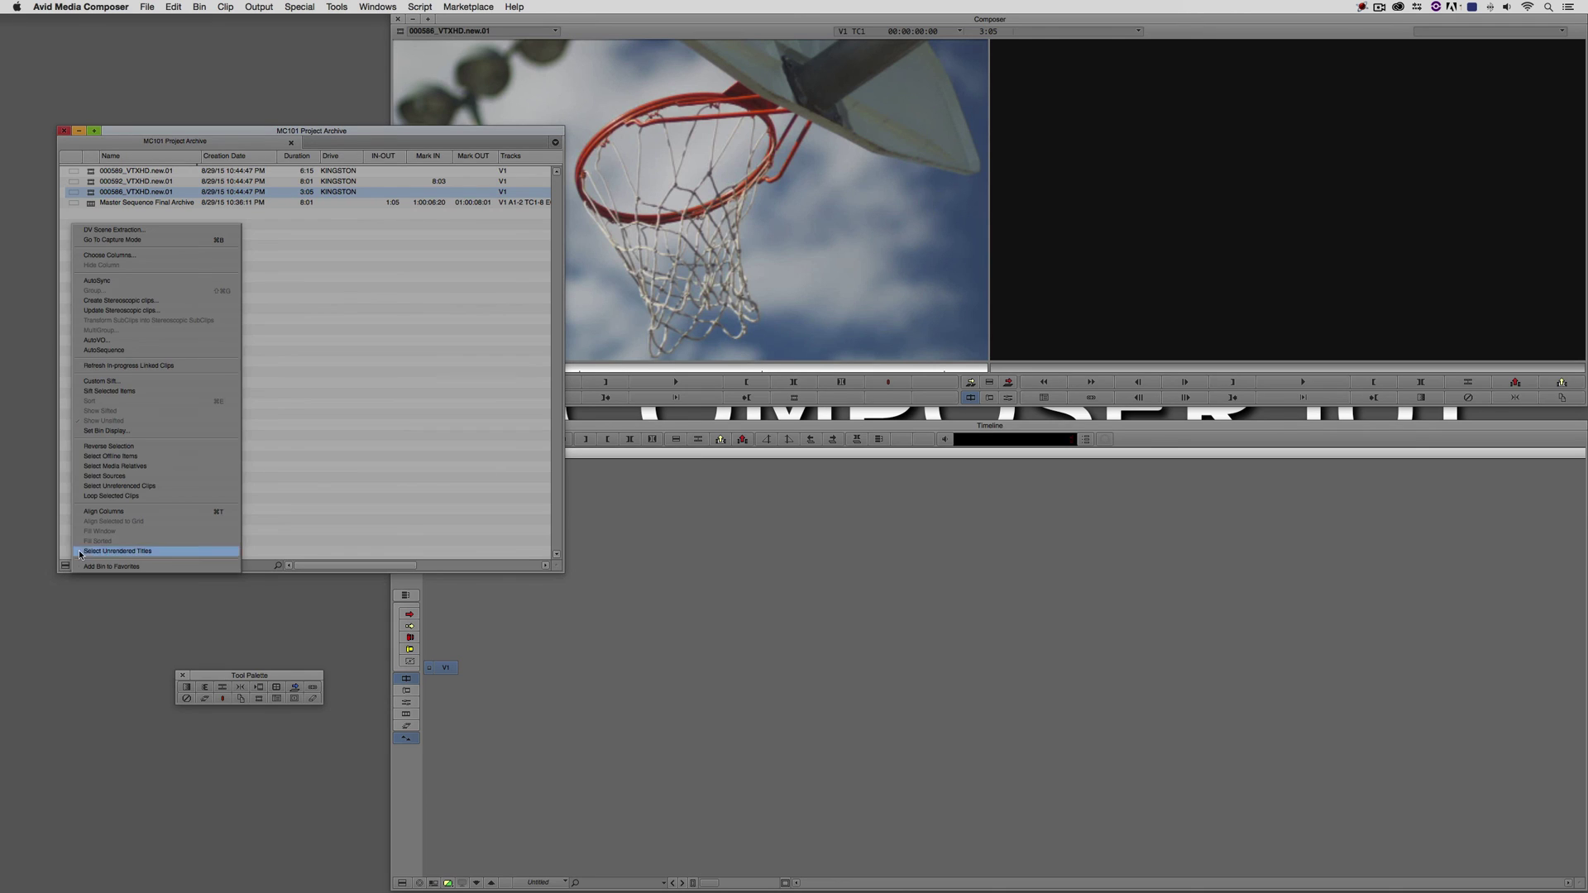
left_click(121, 431)
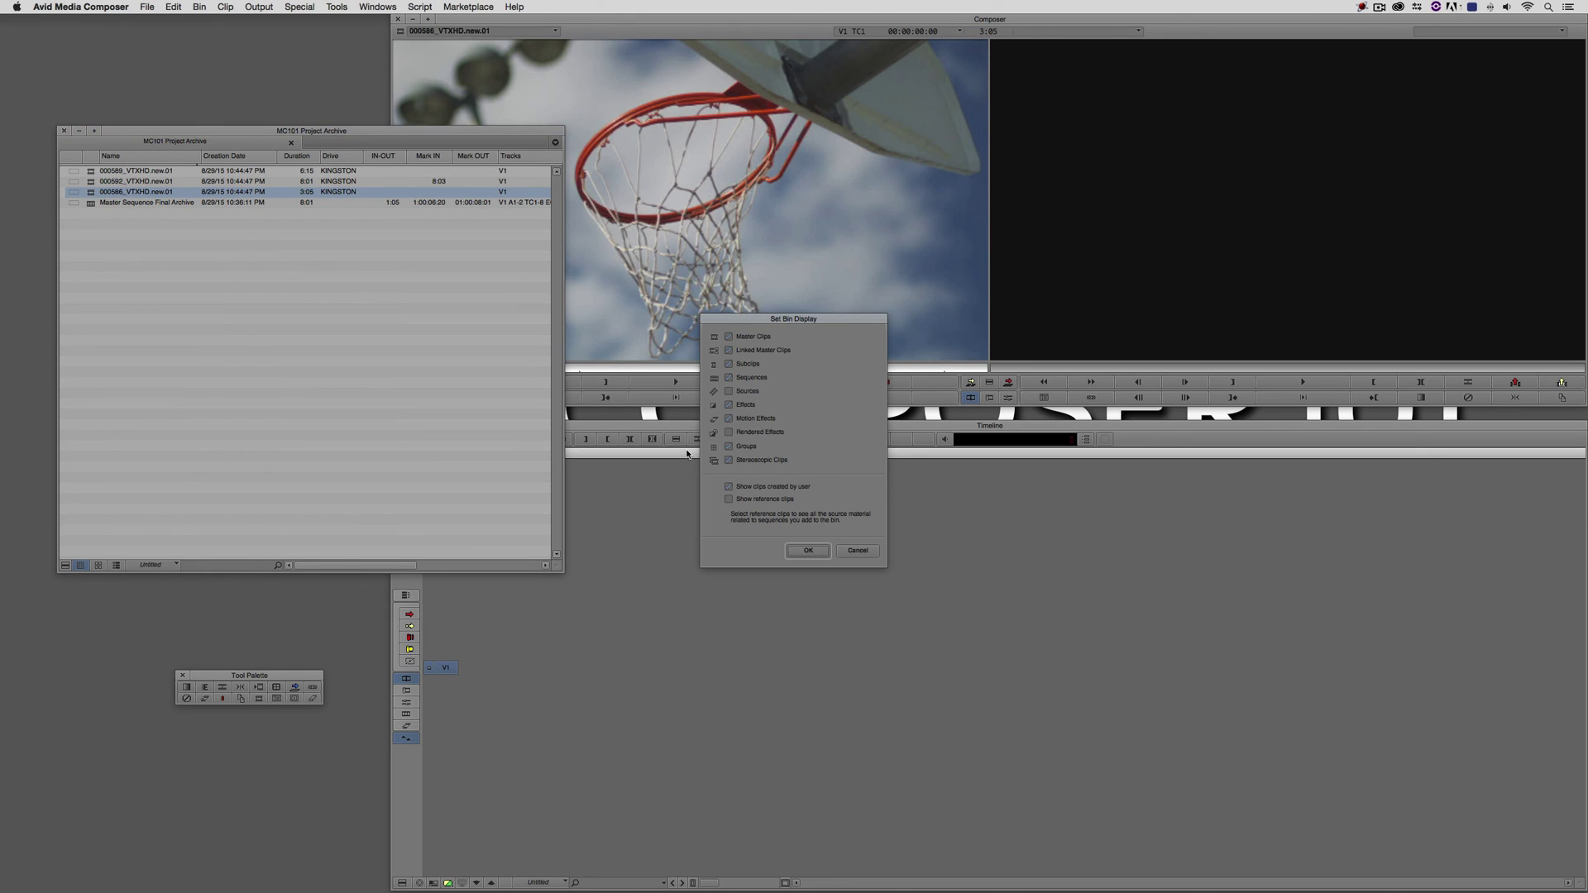
left_click(744, 417)
left_click(741, 349)
left_click(729, 337)
left_click(802, 551)
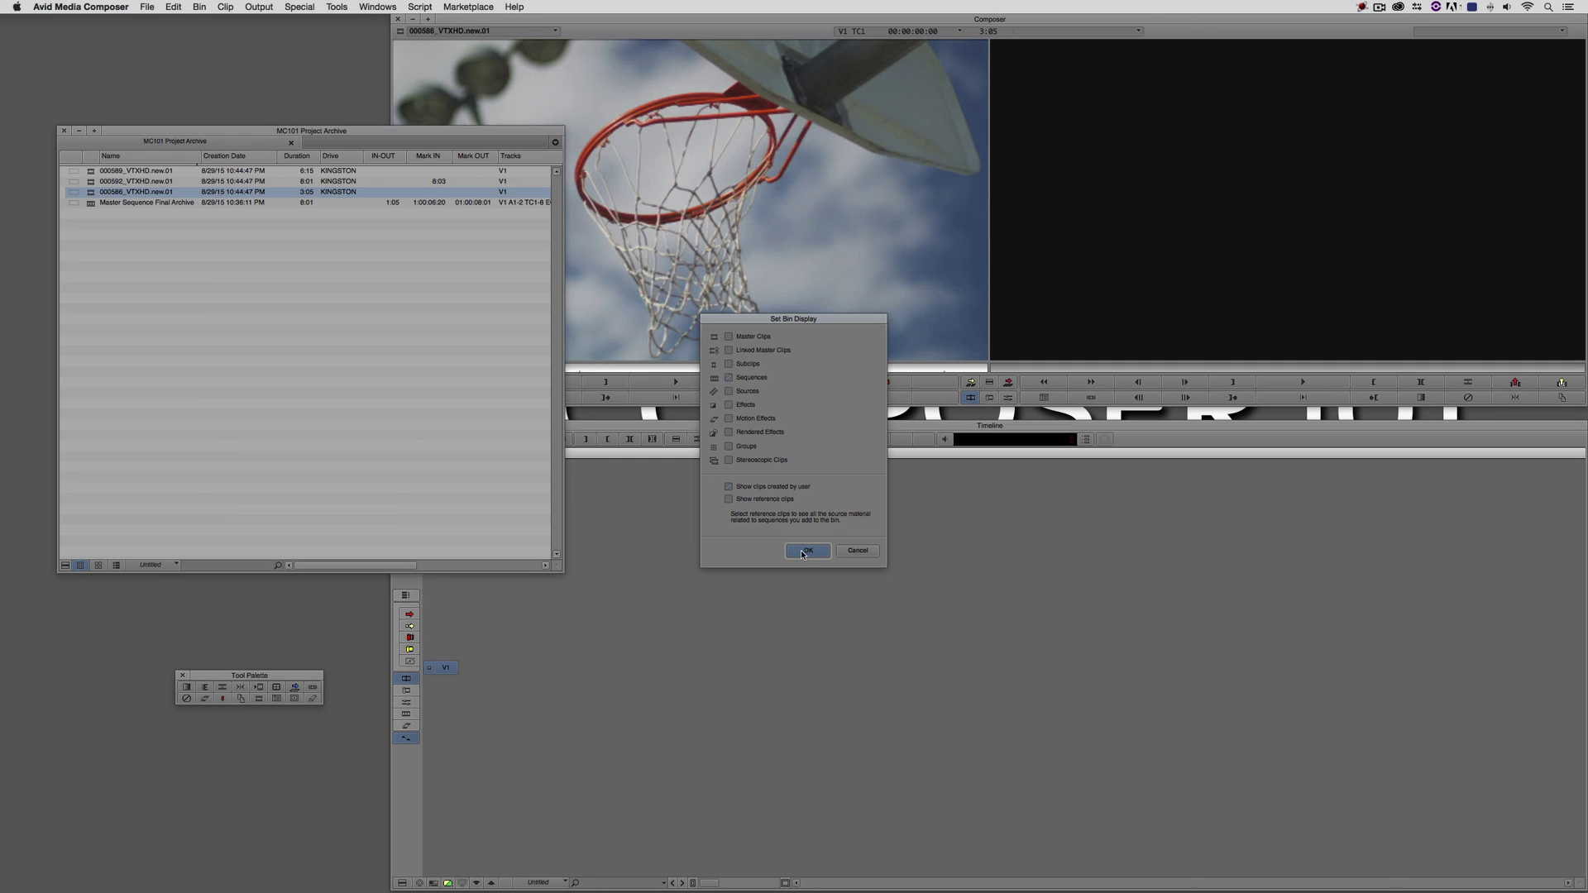